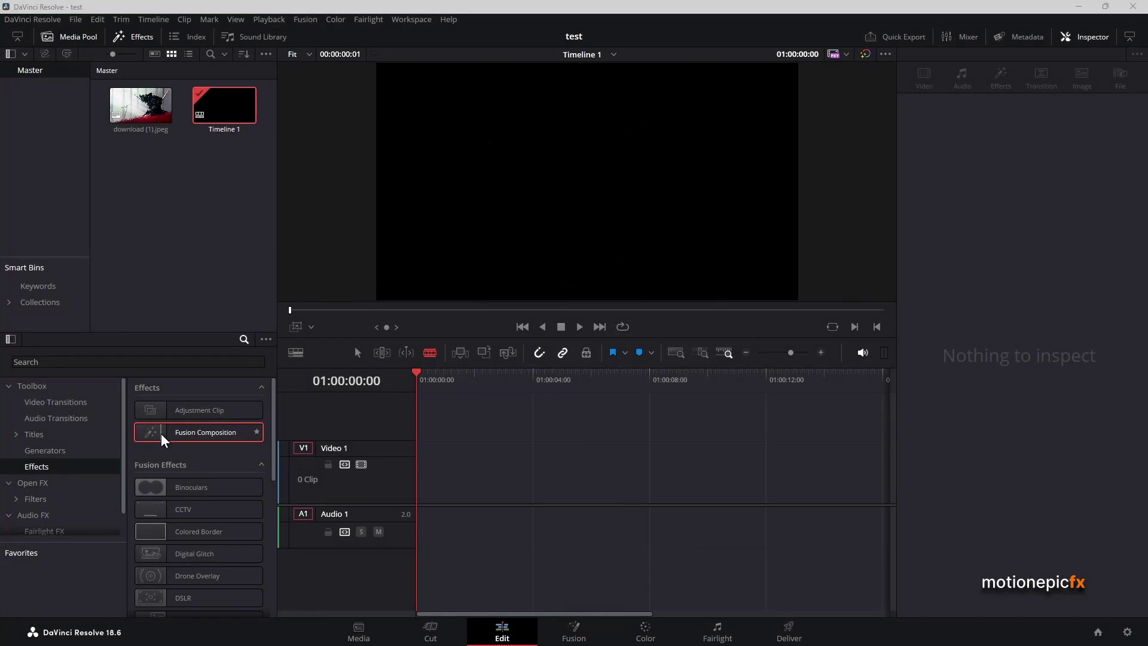
Add a Fusion Composition to V1, open it in Fusion, and apply the Mid Flow layout preset.
left_click_drag(179, 432, 451, 474)
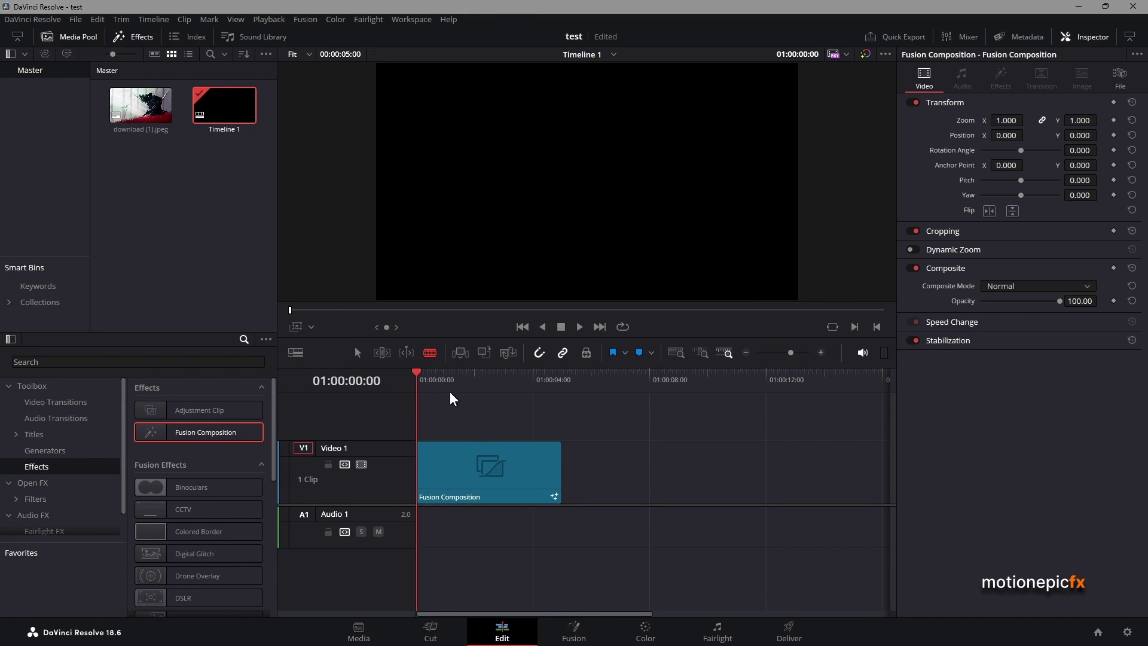
left_click(562, 628)
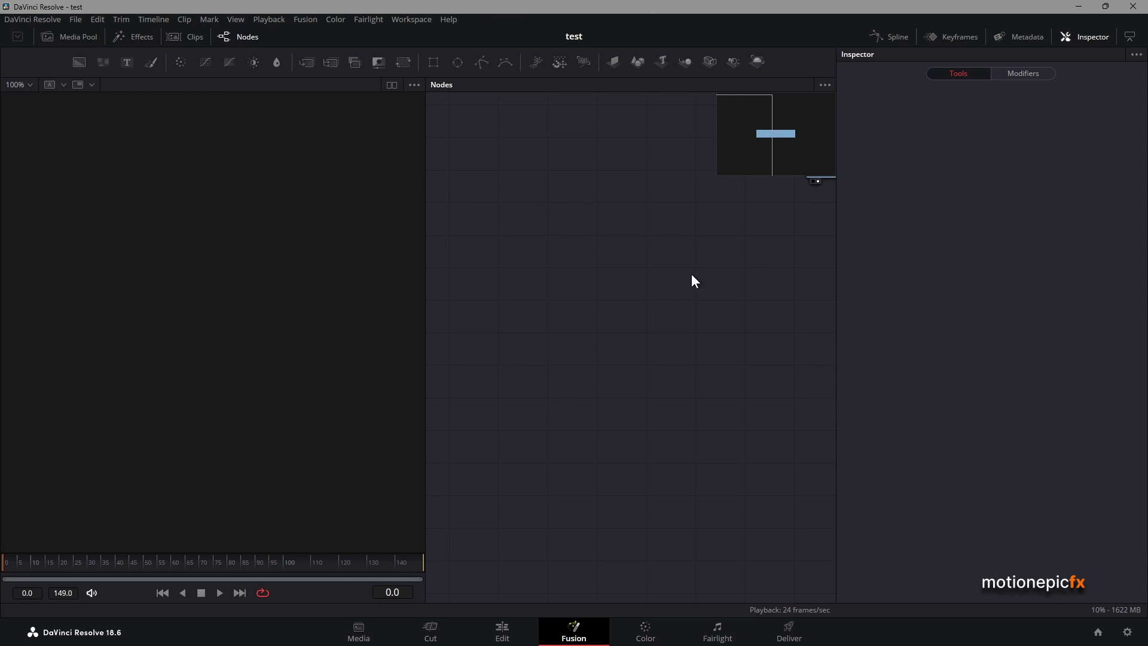
left_click(411, 20)
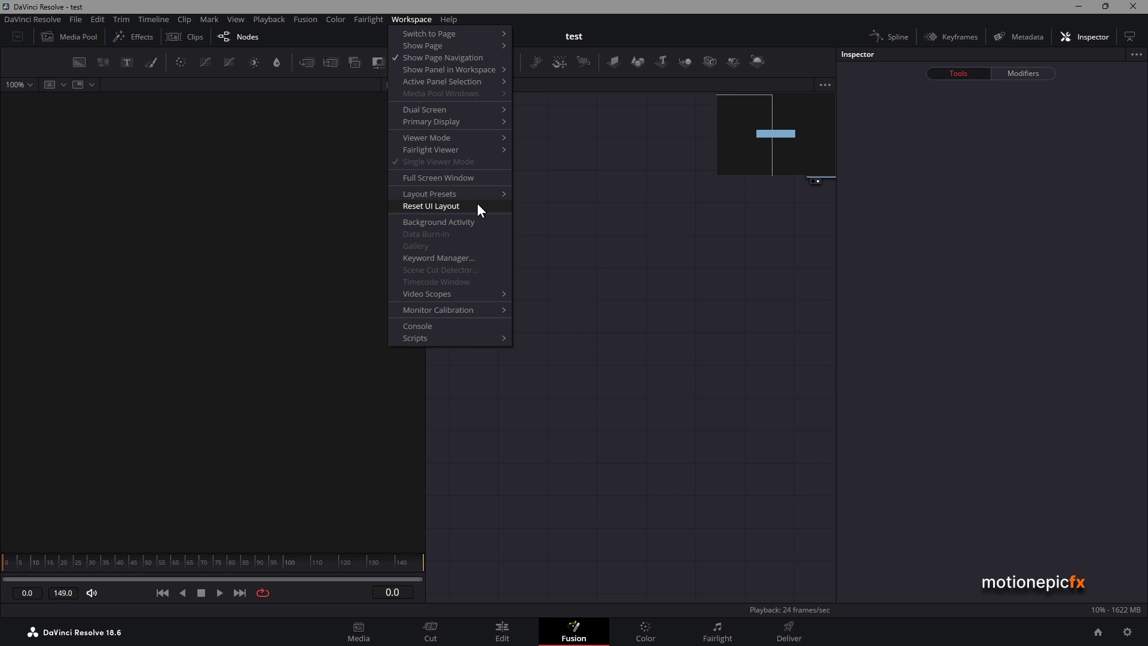
mouse_move(507, 193)
mouse_move(583, 221)
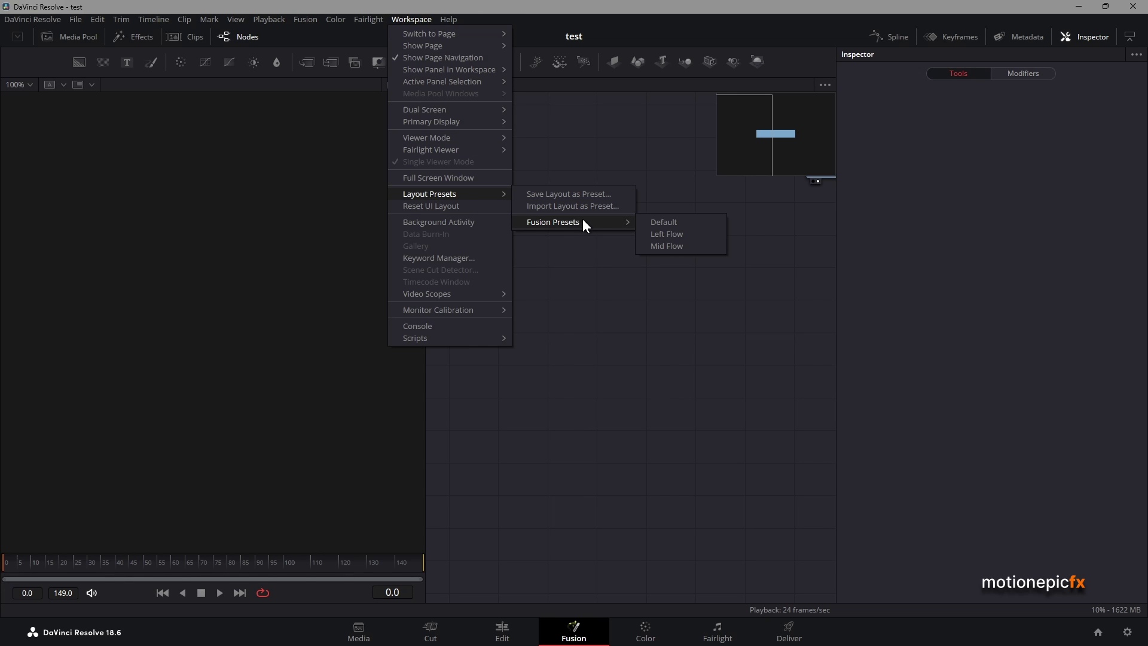
left_click(670, 245)
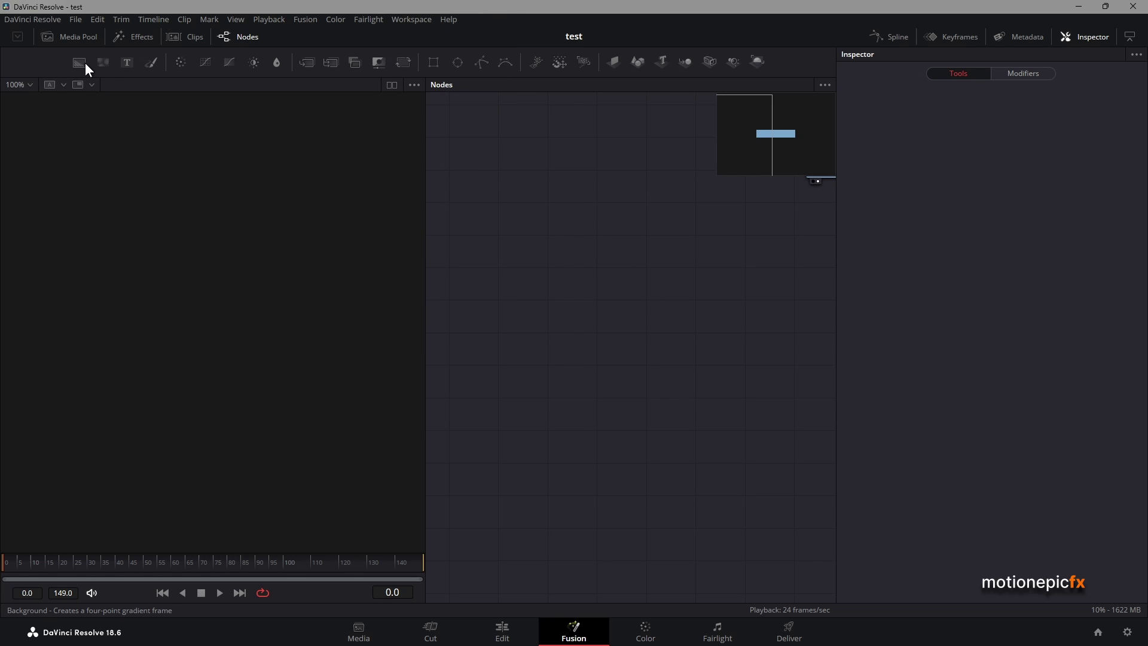
Add Background and Polygon nodes and draw a closed five-point blot shape near the centre.
left_click_drag(85, 62, 263, 303)
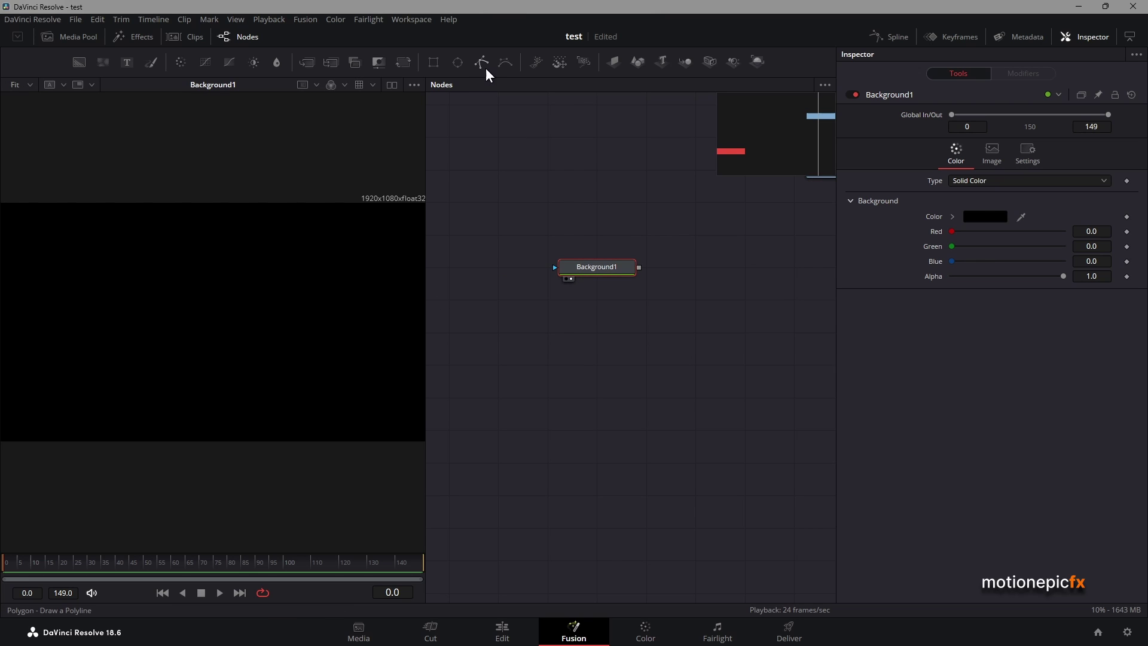
left_click_drag(483, 62, 580, 268)
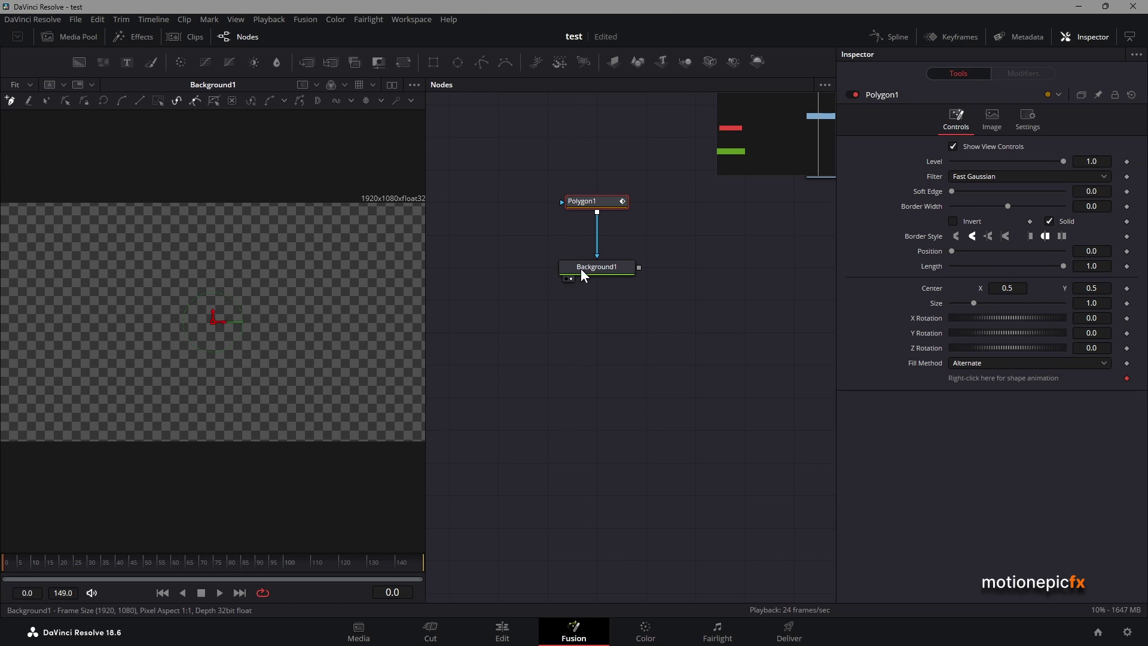
left_click(213, 296)
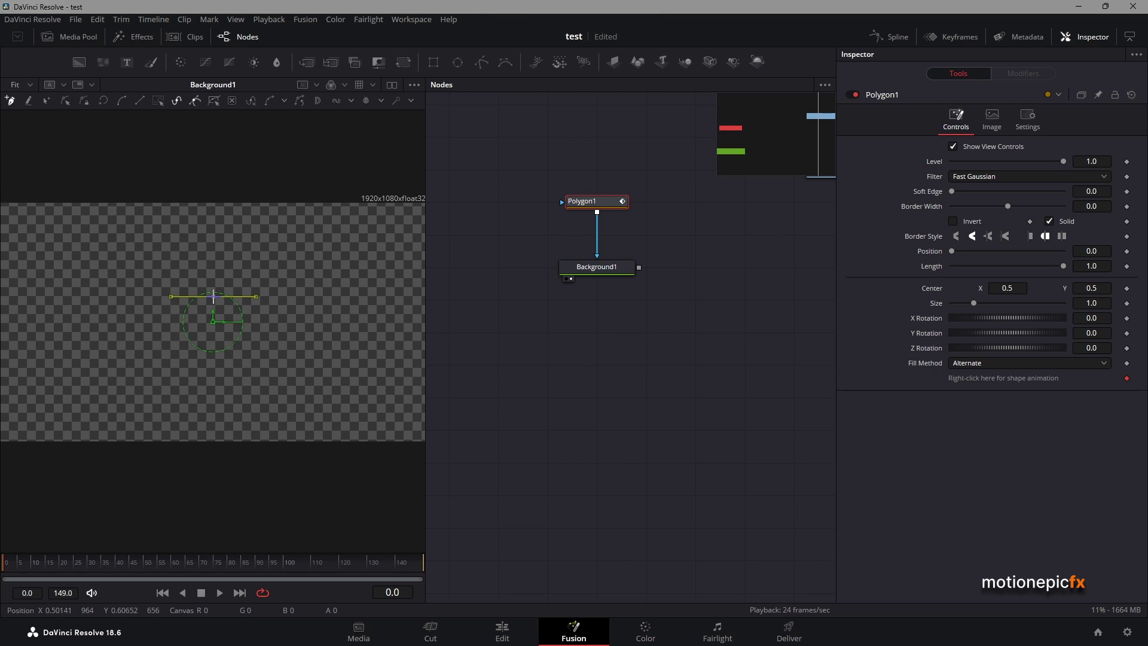
left_click(185, 318)
left_click(199, 339)
left_click(240, 319)
left_click(228, 284)
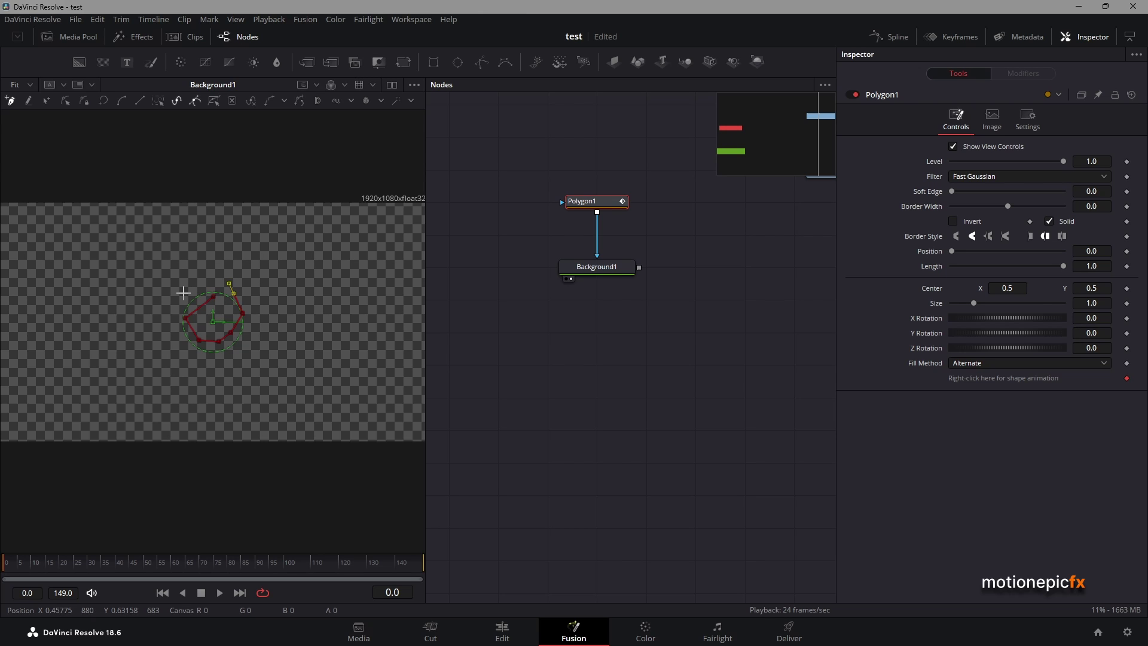
left_click(214, 298)
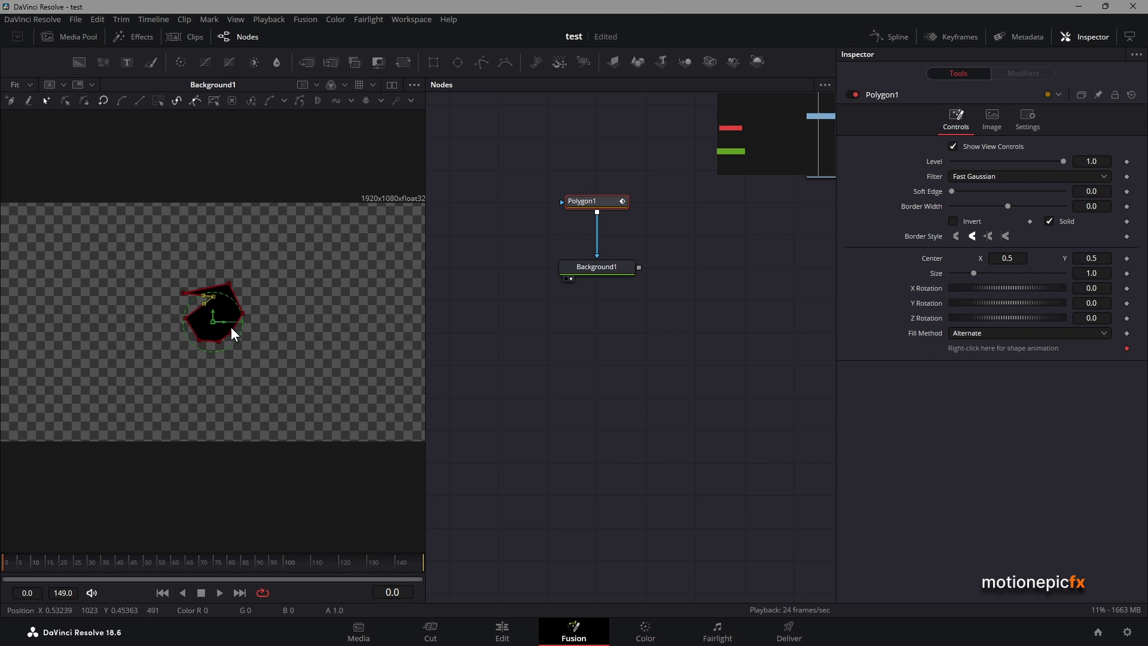
Smooth all polygon points with Shift+S and pull a point out to fill the notch.
scroll(206, 304, "up", 3)
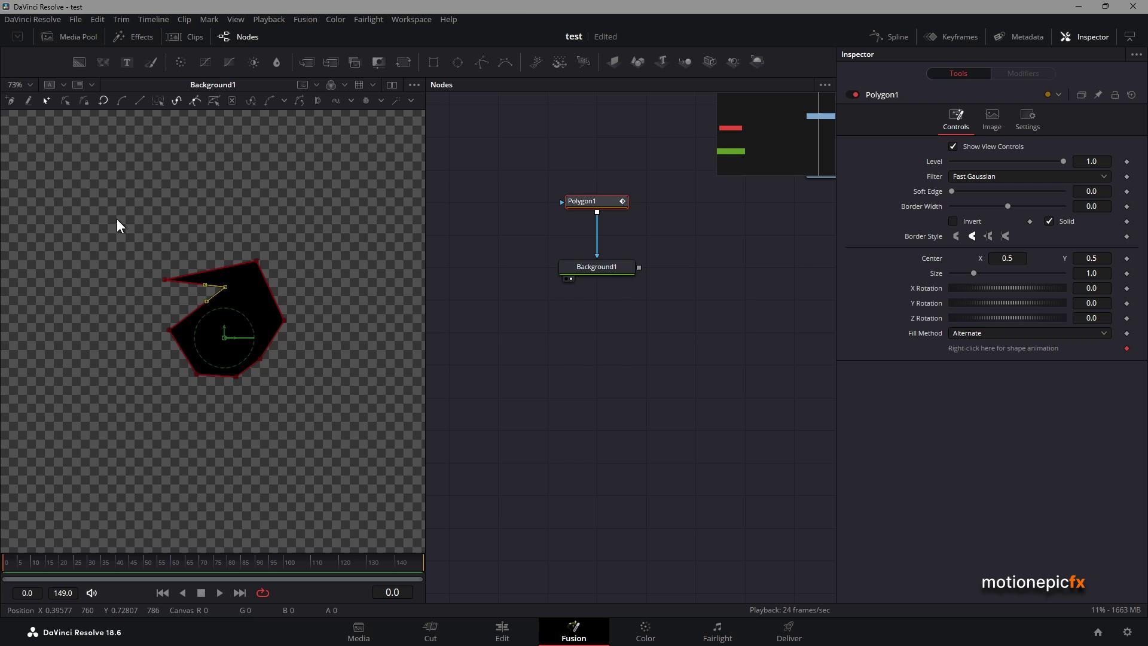
left_click_drag(84, 210, 353, 421)
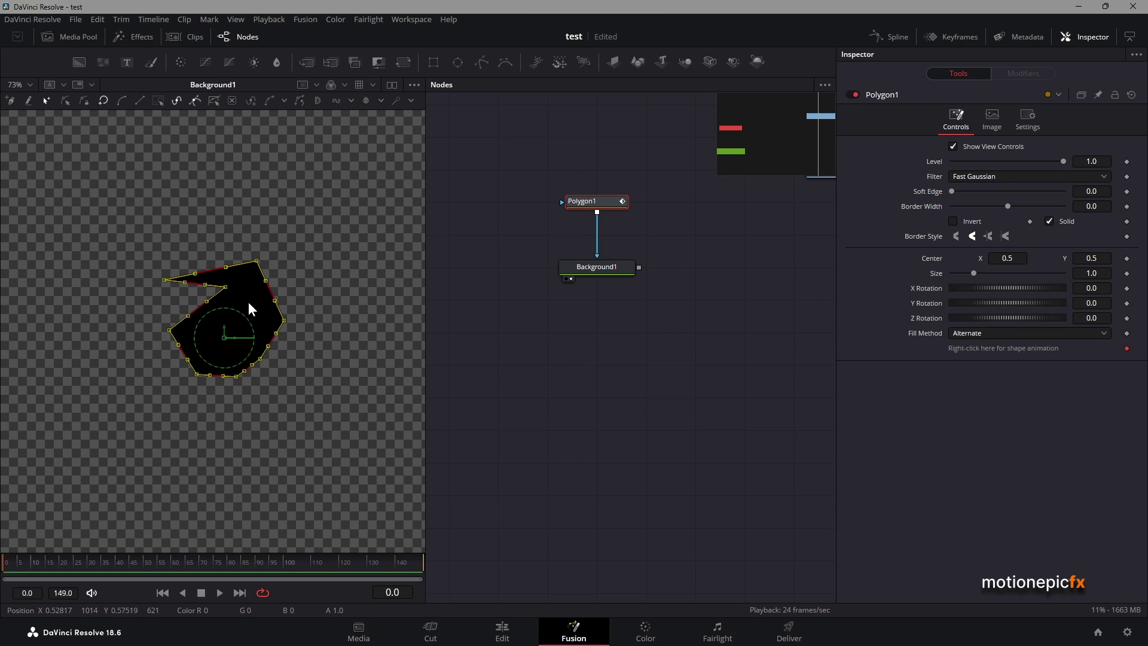
key("shift+s")
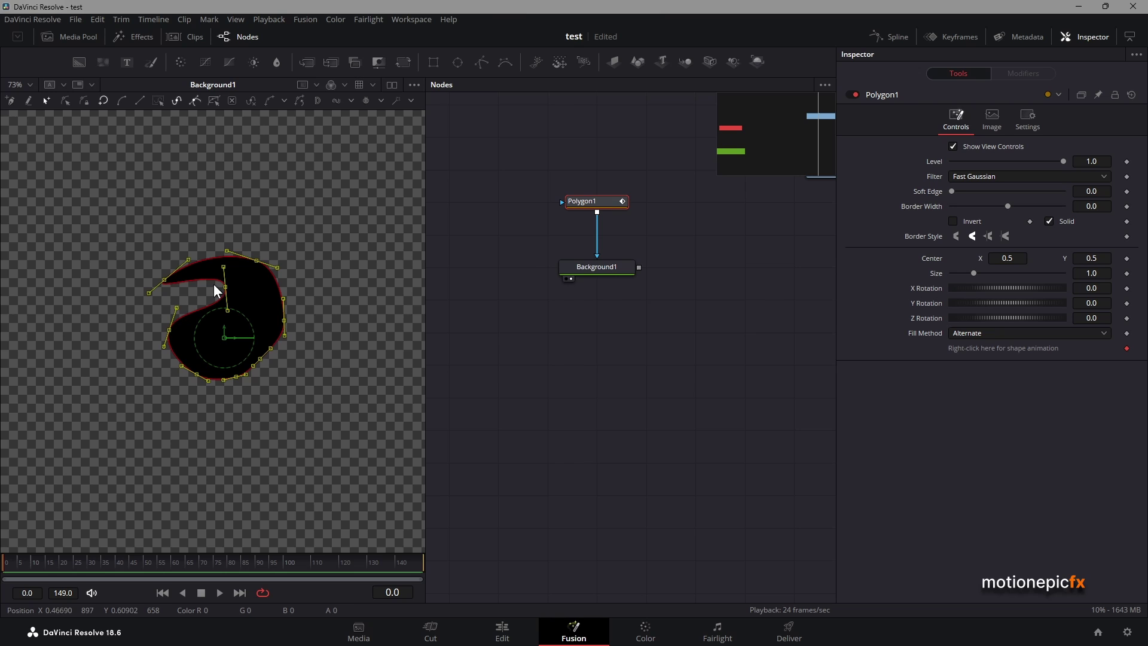
left_click_drag(225, 287, 214, 291)
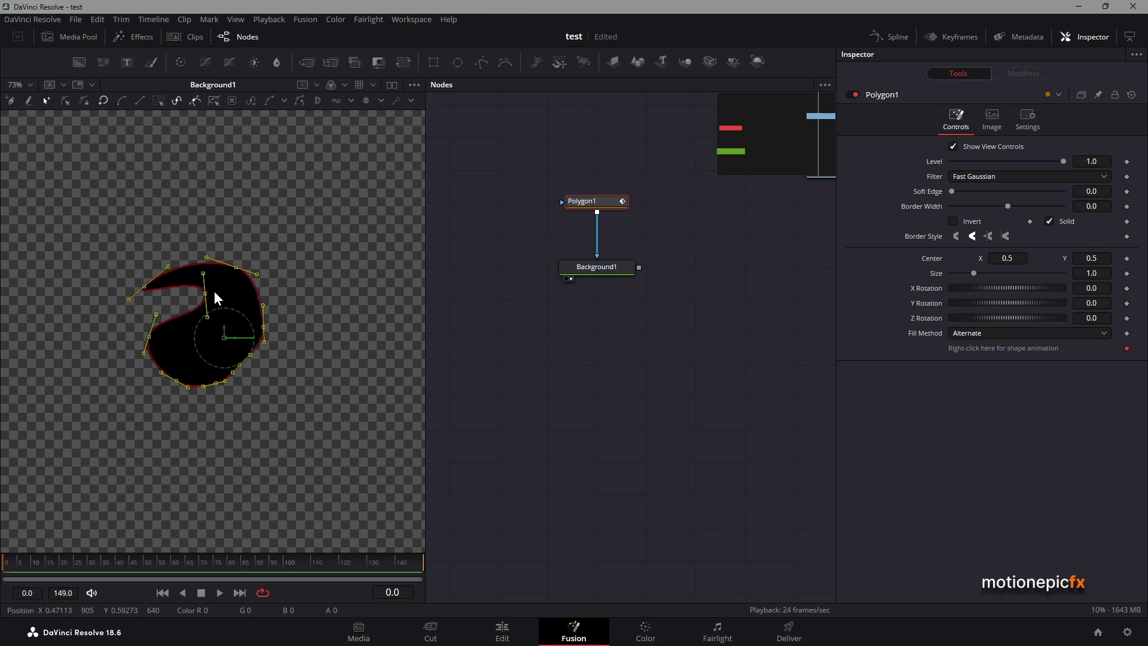
key("ctrl+z")
left_click(318, 279)
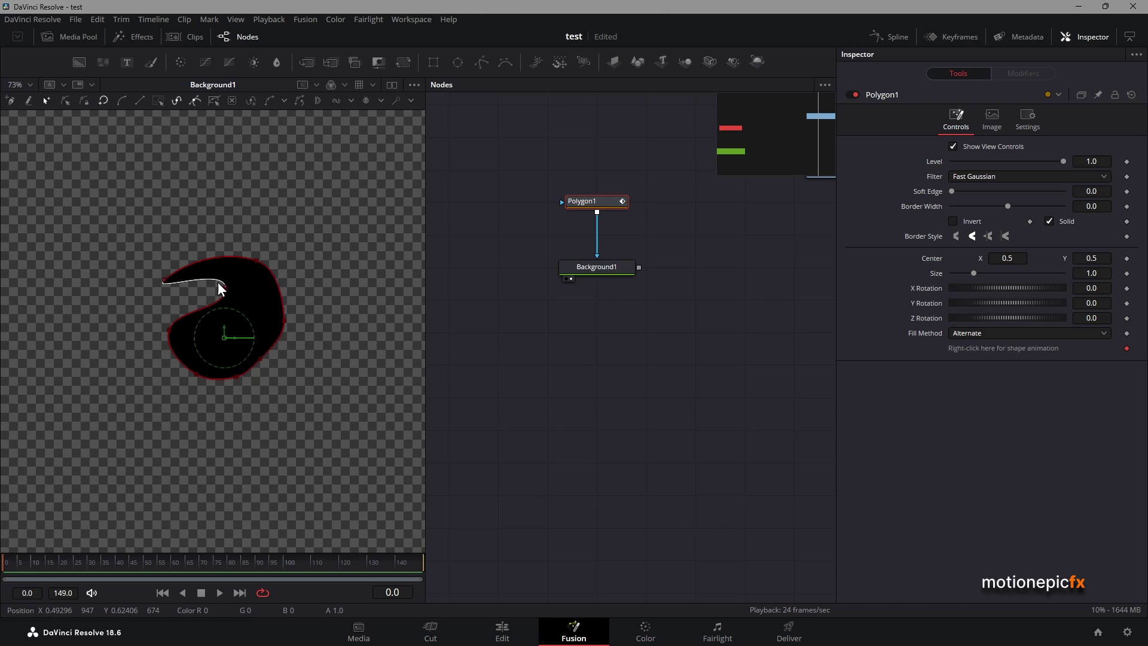
left_click_drag(225, 287, 173, 257)
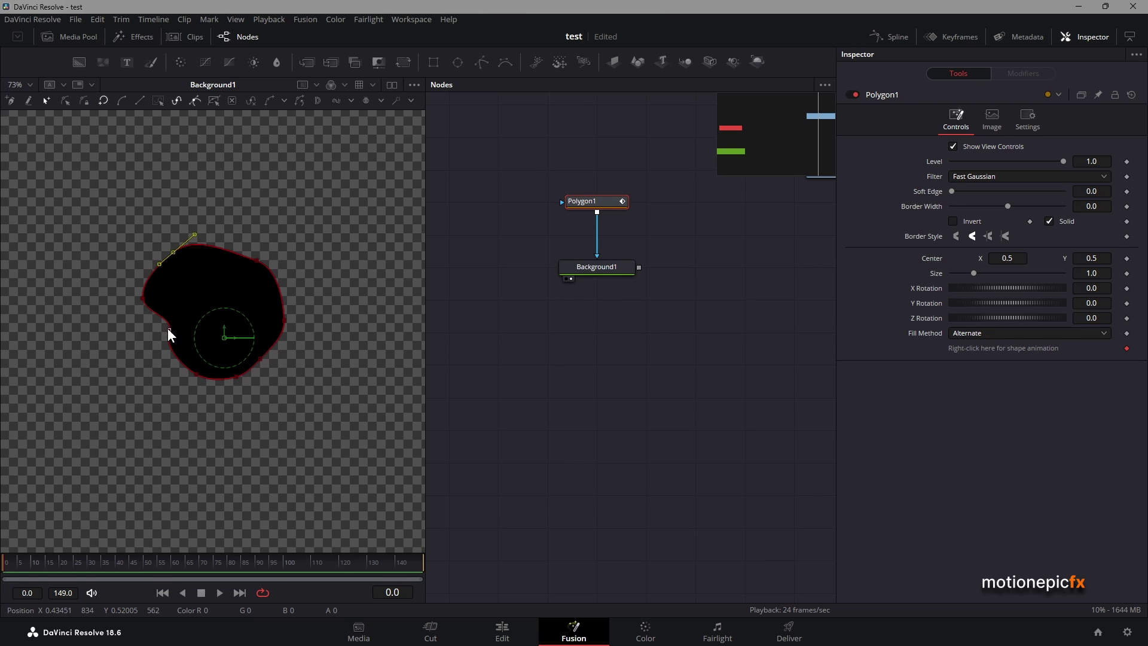
left_click(169, 331)
scroll(217, 314, "down", 2)
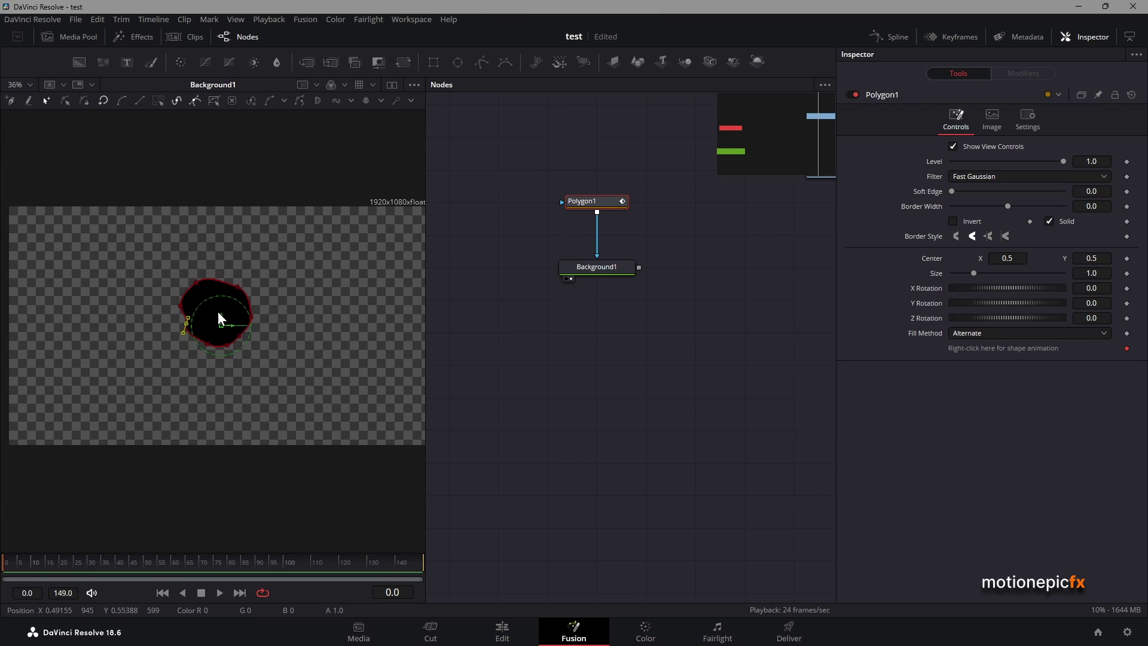
scroll(218, 316, "down", 1)
Keyframe Polygon1 Size at 0 on the first frame and 10 at frame 149.
left_click_drag(972, 274, 936, 270)
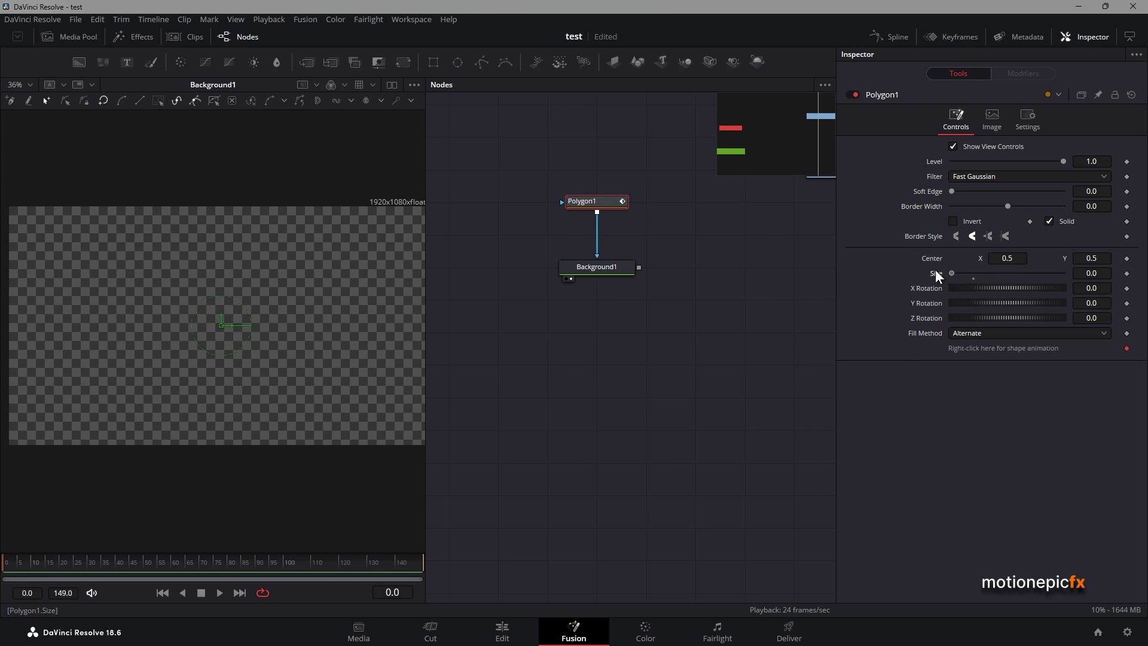
left_click(1127, 273)
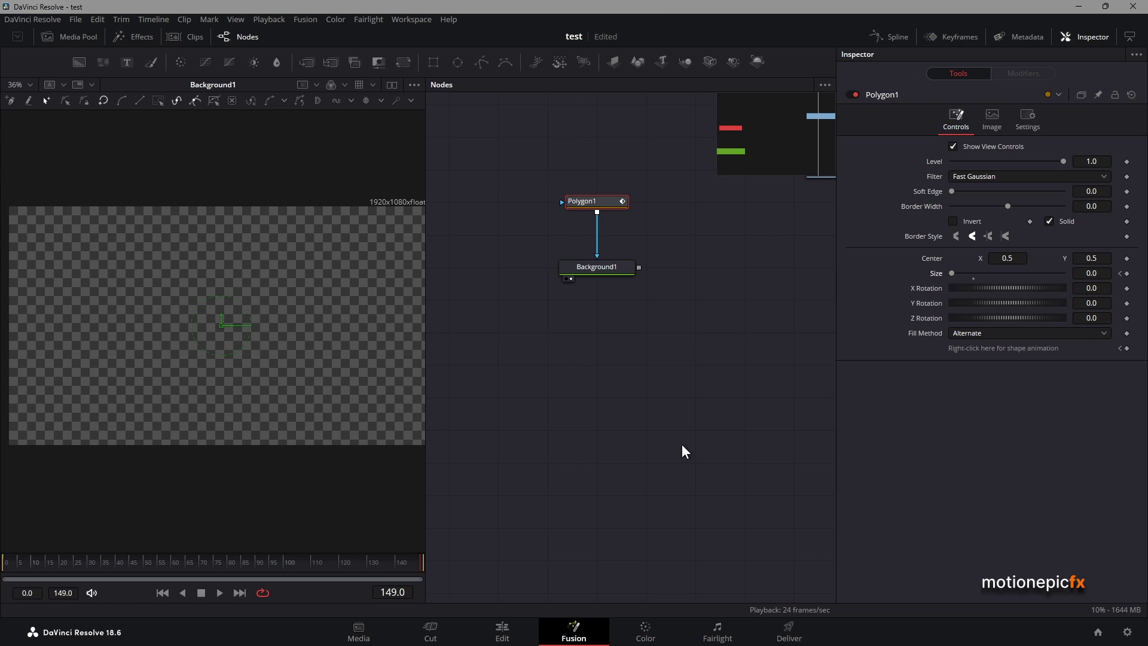
left_click_drag(952, 274, 1098, 265)
scroll(268, 246, "down", 2)
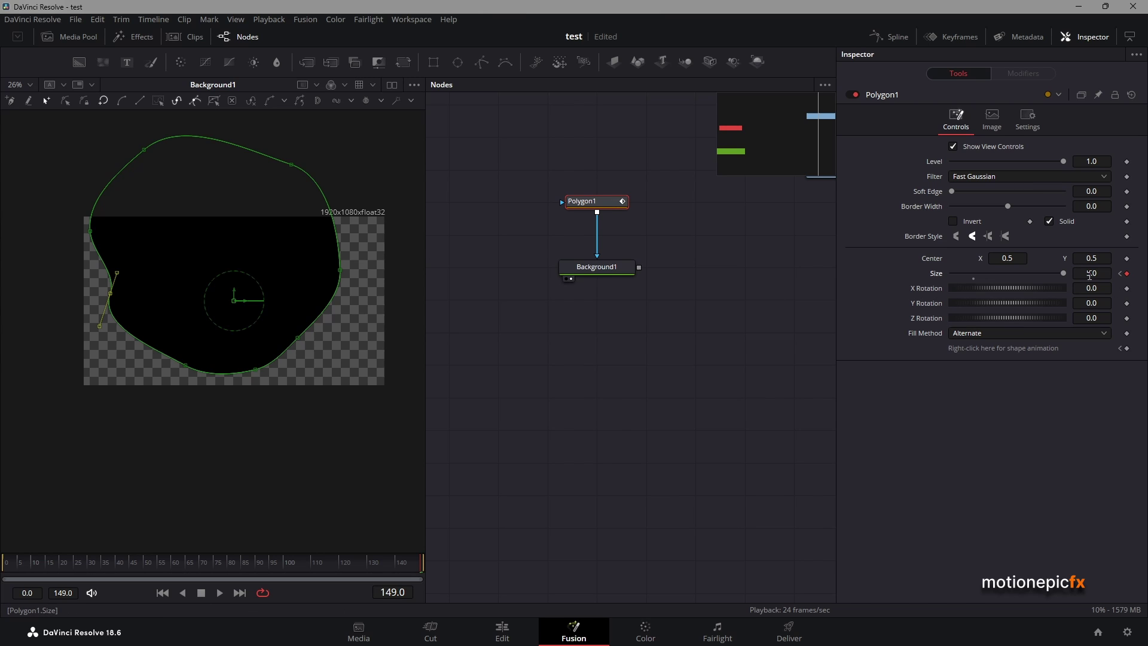
key("Up")
key("Up")
key("Up")
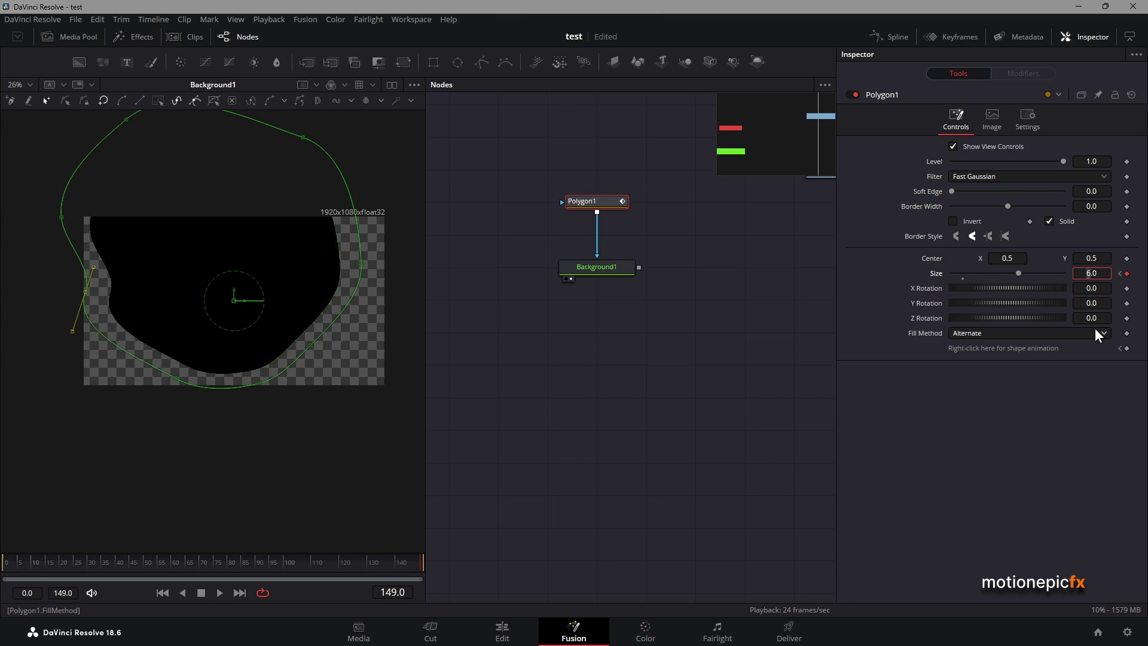
key("Up")
key("Up")
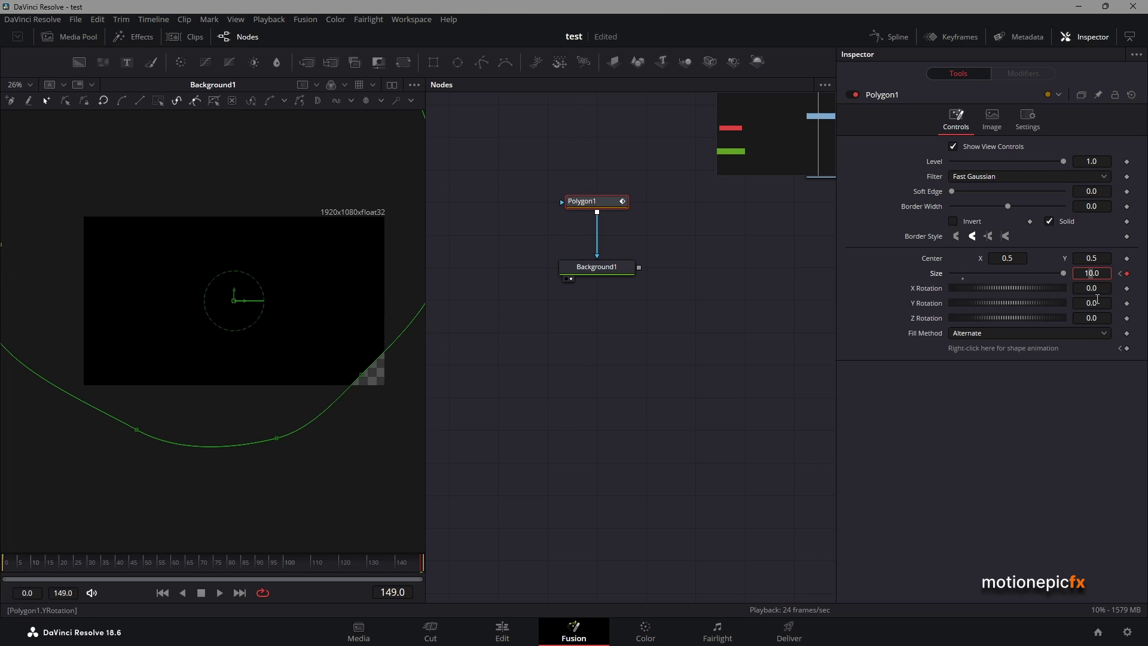
Shift the blot's centre right and down to 0.601/0.404 and play back from frame 0.
left_click_drag(235, 303, 265, 317)
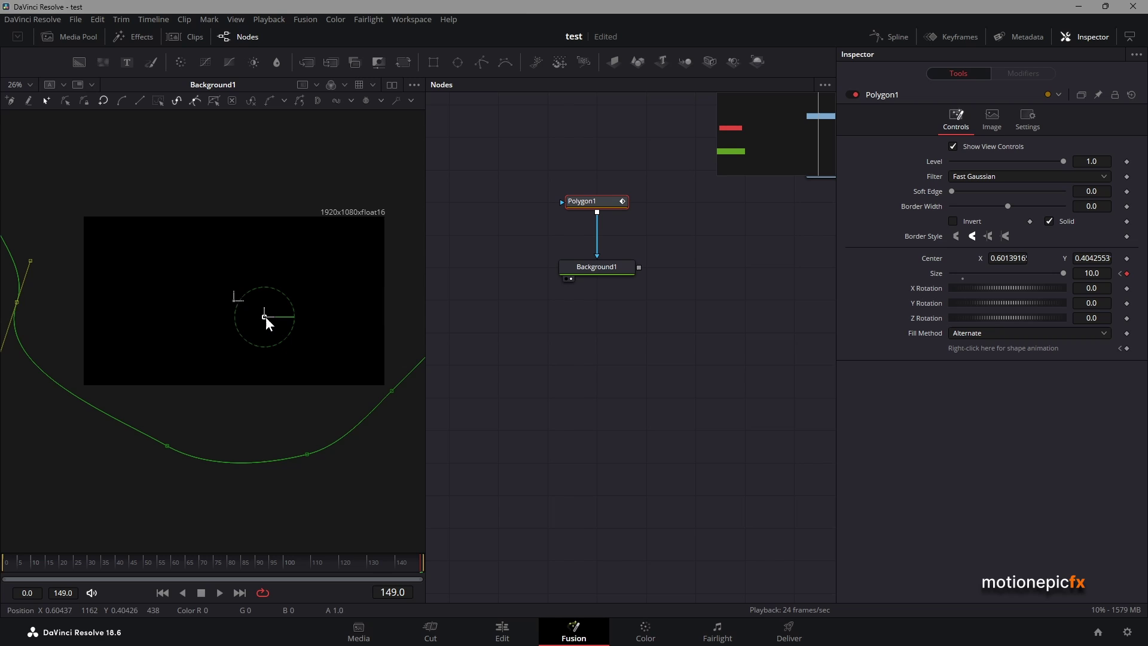
left_click(164, 591)
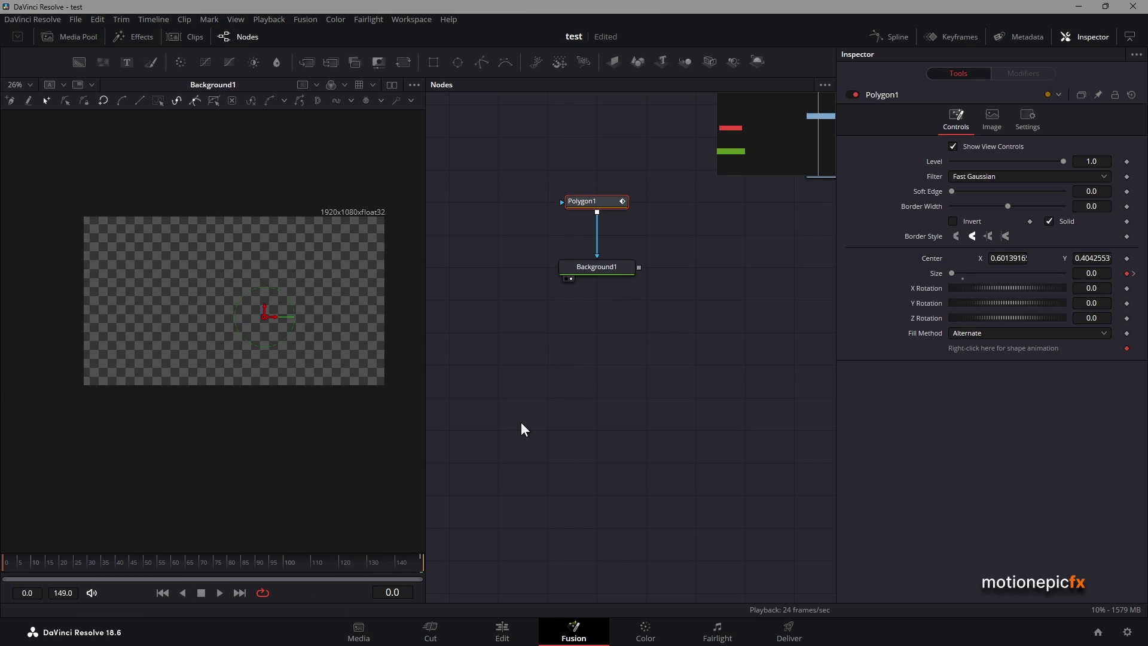
key("space")
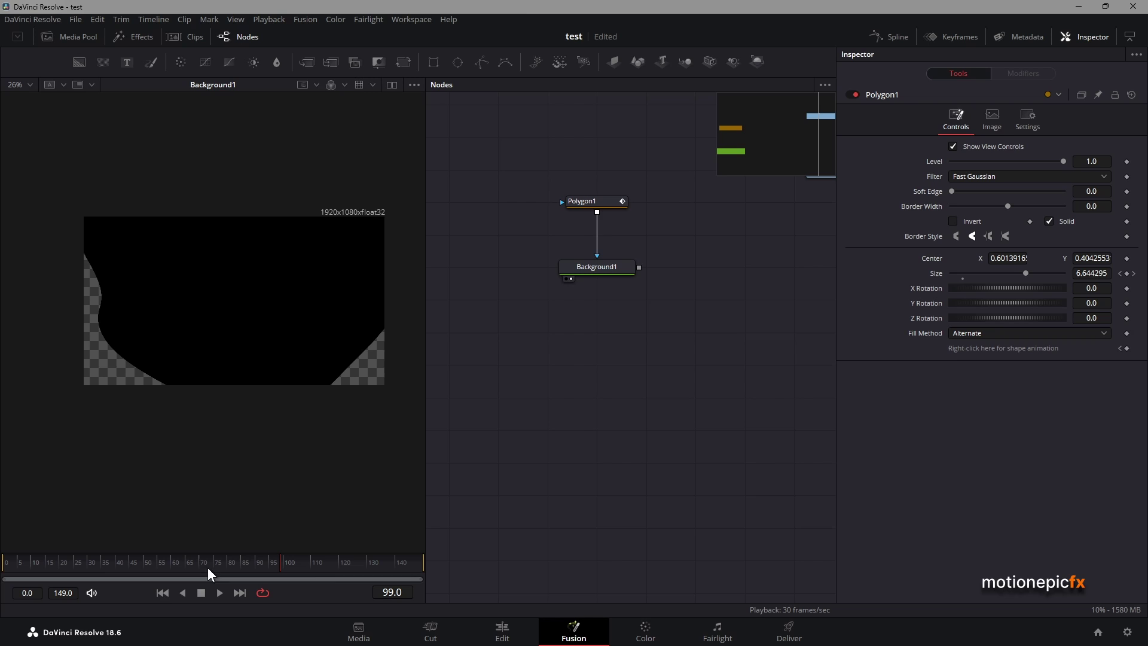
At frame 33, move Polygon1's centre toward the lower-right corner of the frame.
left_click(201, 592)
left_click(580, 202)
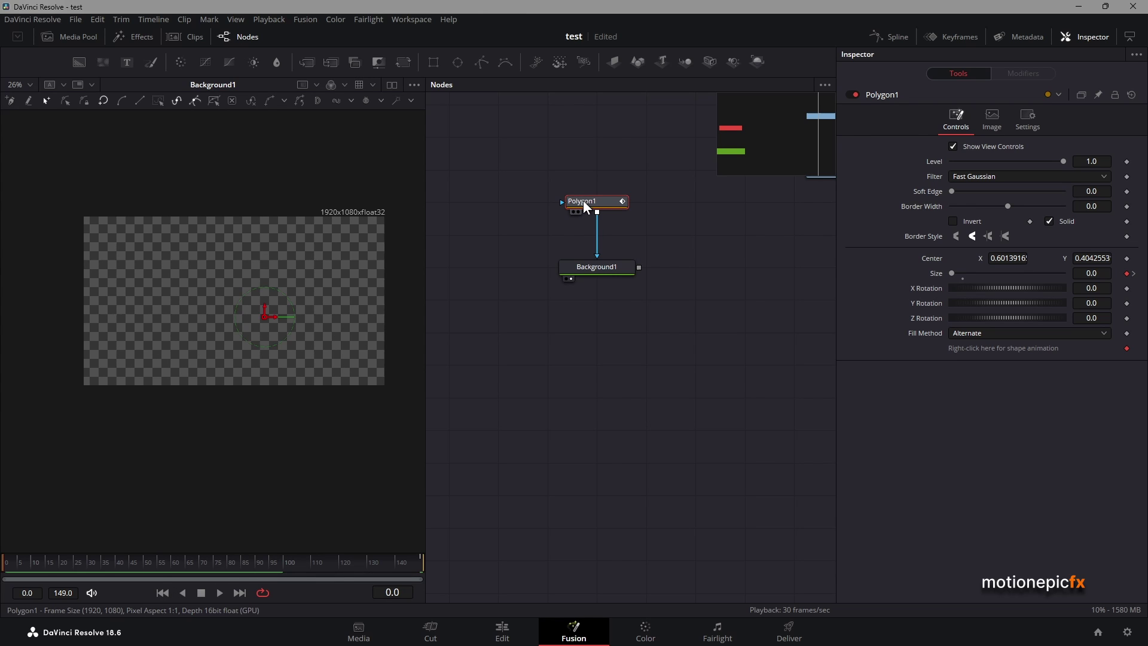
left_click(97, 561)
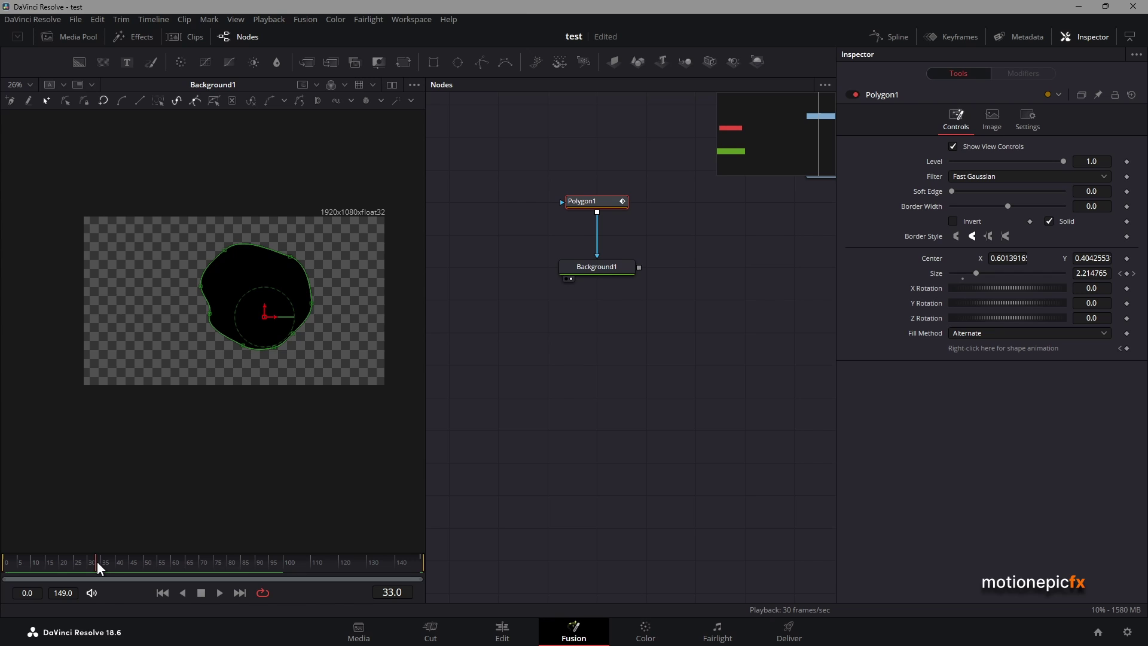
left_click_drag(265, 317, 371, 373)
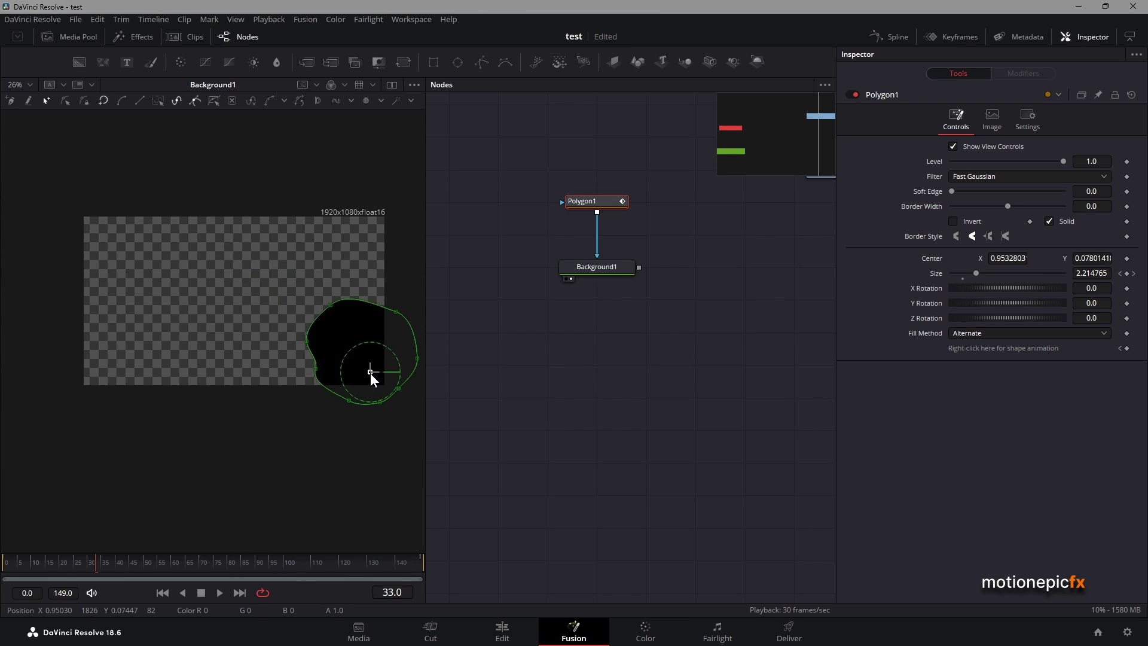
Test a duplicated upper-left blot, then delete the Polygon1_1 copy.
key("ctrl+c")
key("ctrl+v")
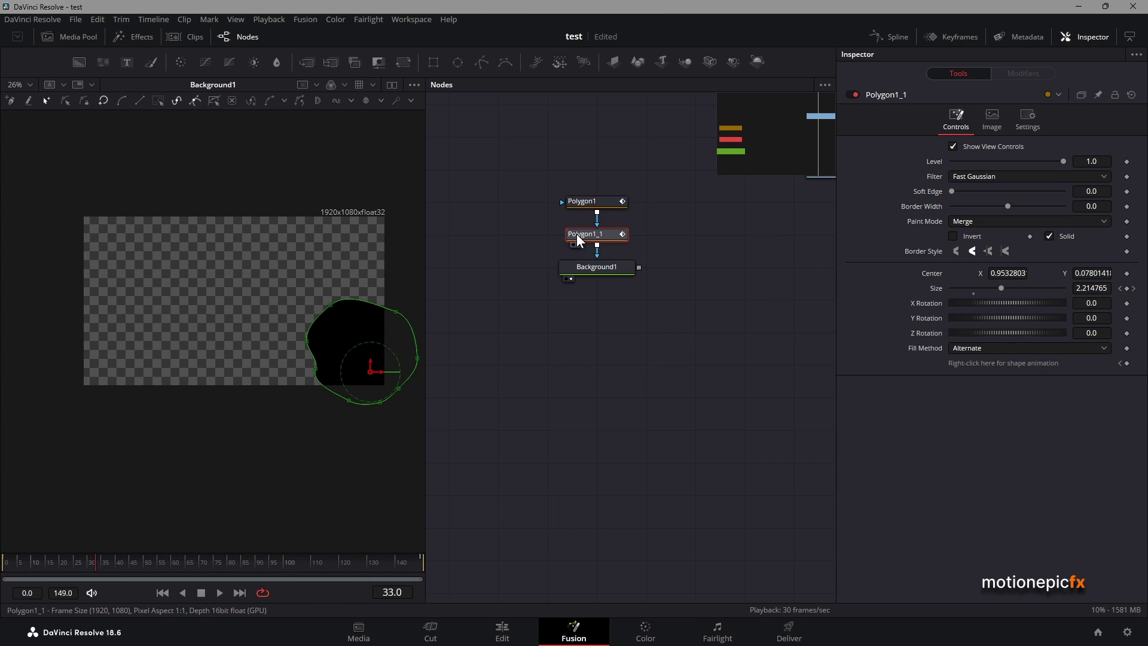
left_click_drag(370, 373, 125, 268)
left_click_drag(96, 568, 160, 560)
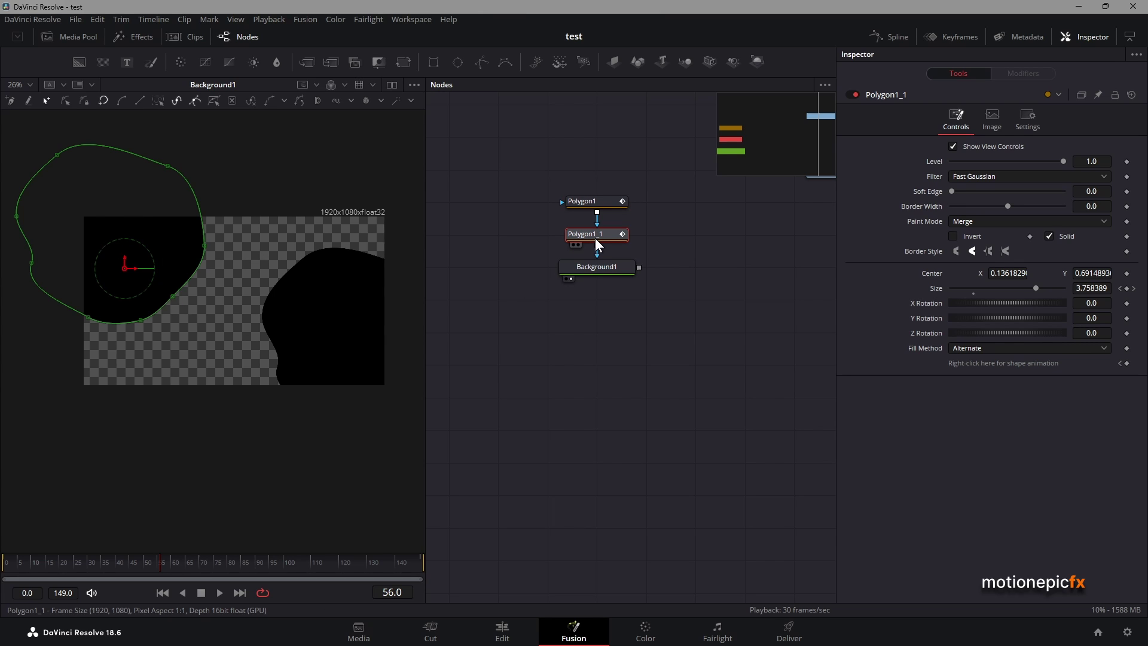
key("Delete")
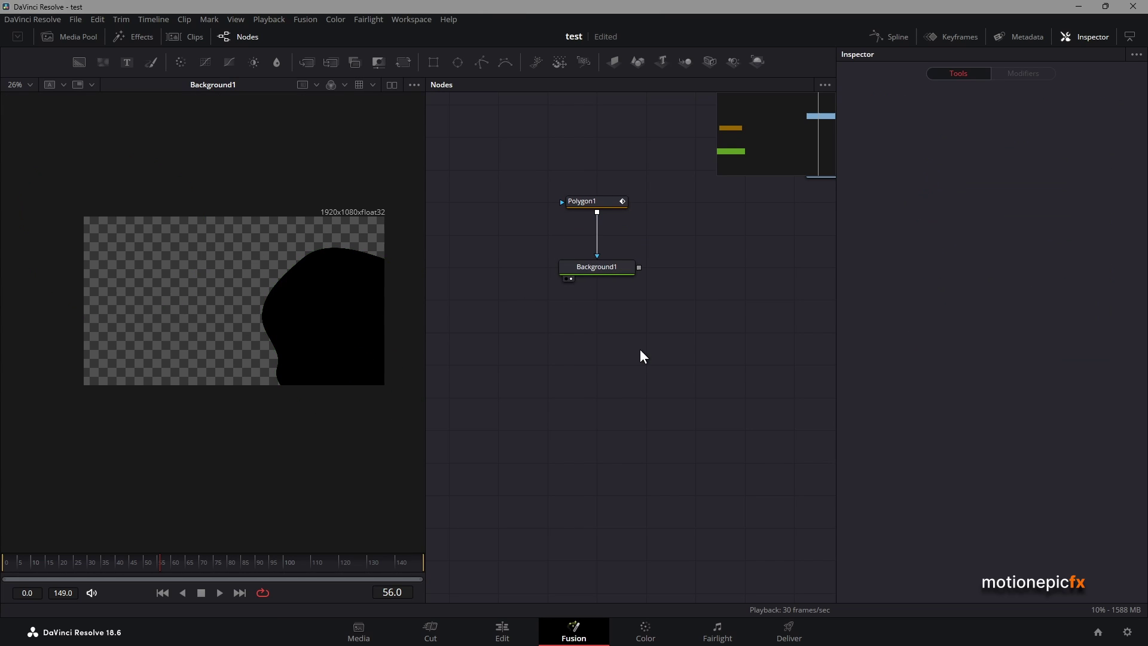
Insert Displace1 after Background1 and wire a new FastNoise1 node into its foreground input.
left_click(601, 272)
key("shift+space")
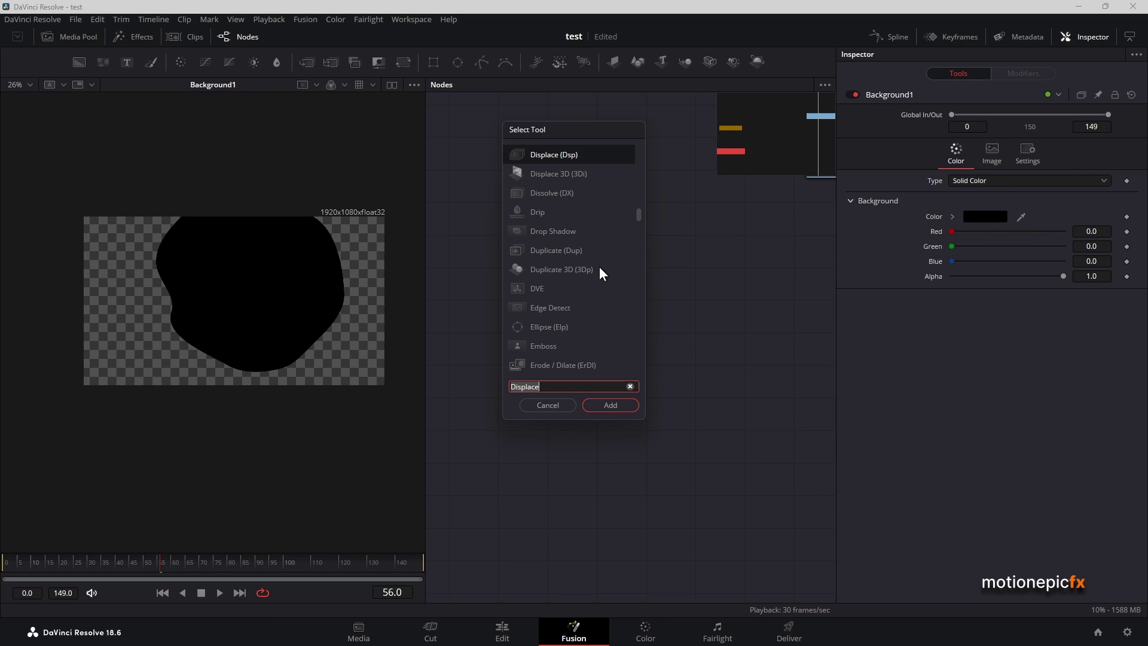
key("Return")
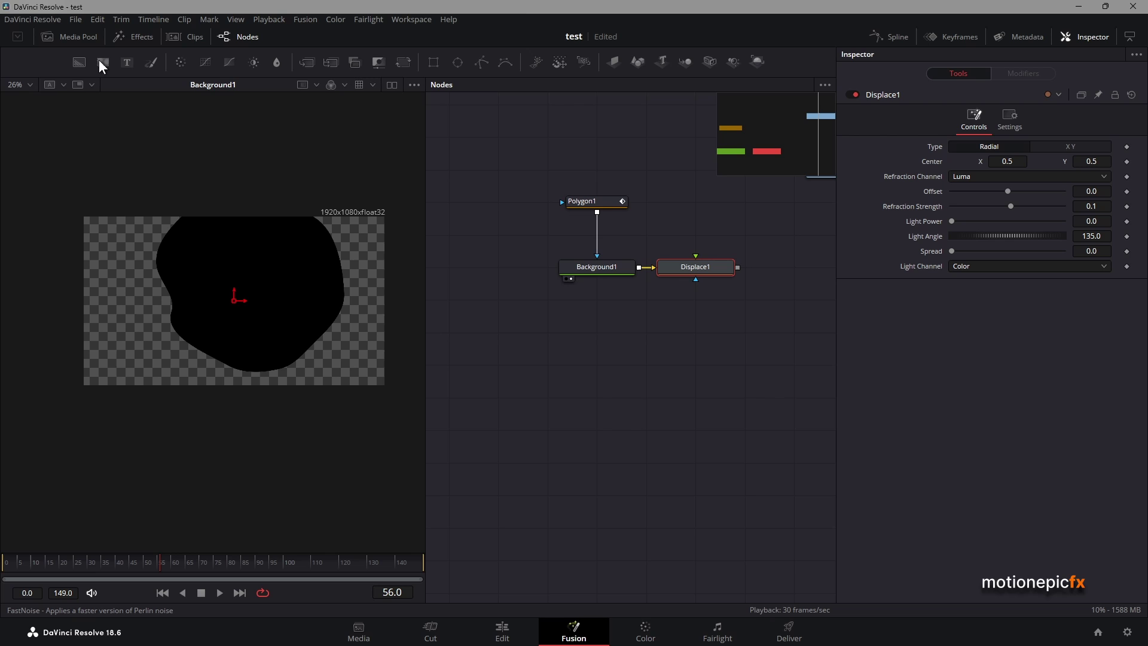
left_click_drag(100, 60, 271, 289)
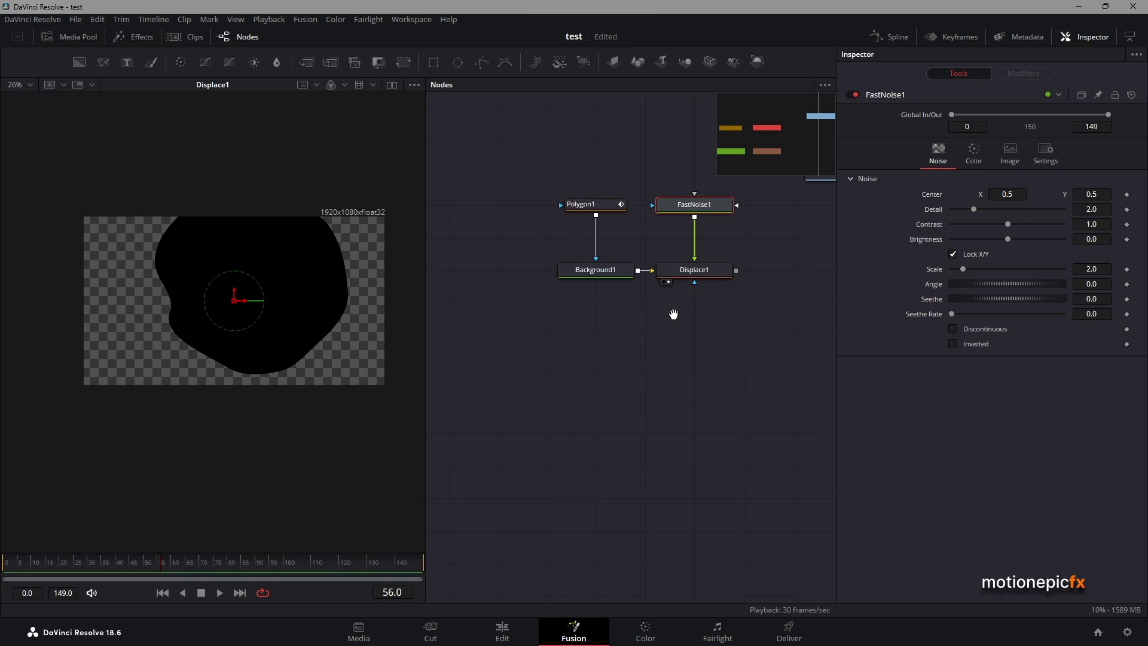
left_click_drag(671, 312, 632, 363)
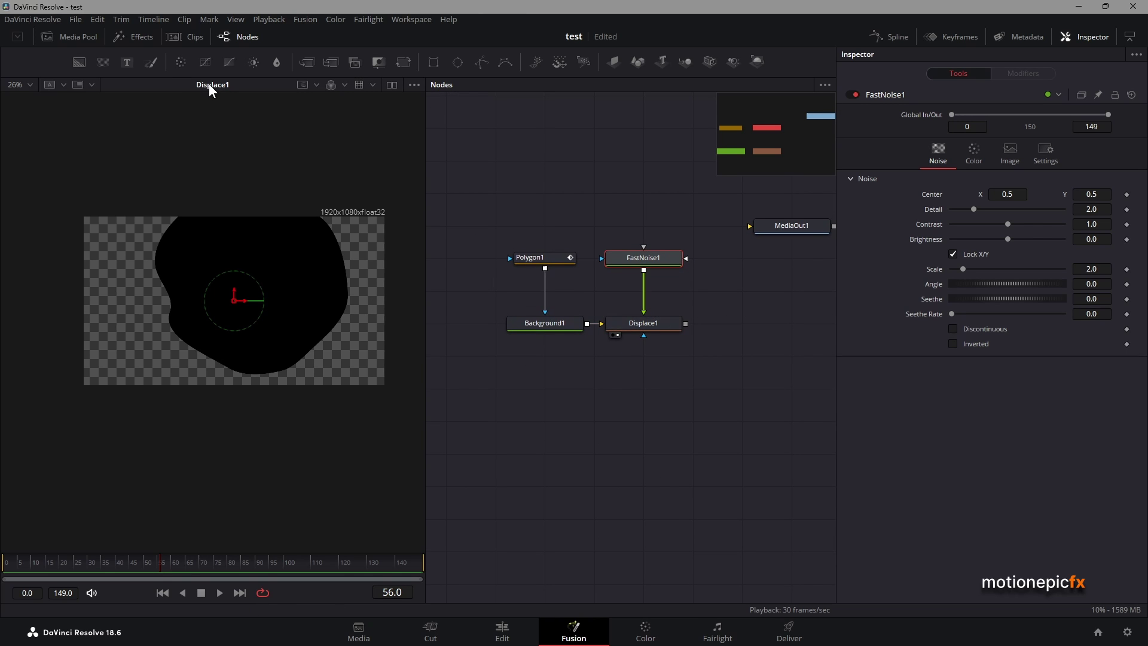
Set FastNoise1 Detail to 10 and Scale to 20, with Discontinuous turned on.
scroll(231, 126, "up", 2)
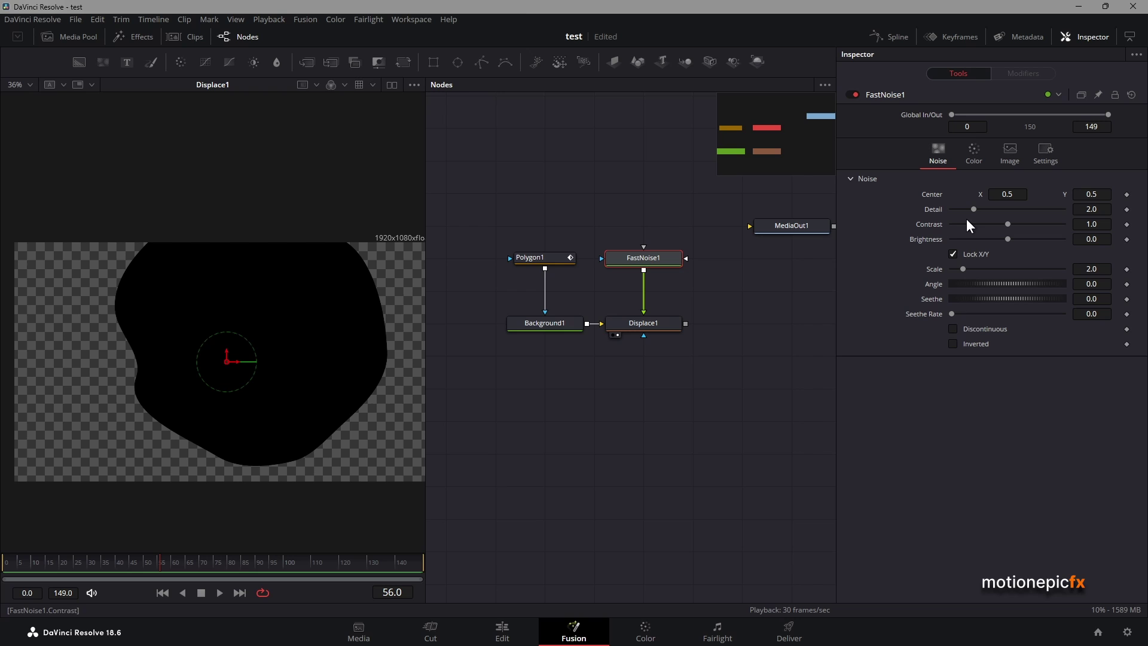
left_click_drag(973, 210, 1130, 245)
left_click_drag(961, 273, 1082, 284)
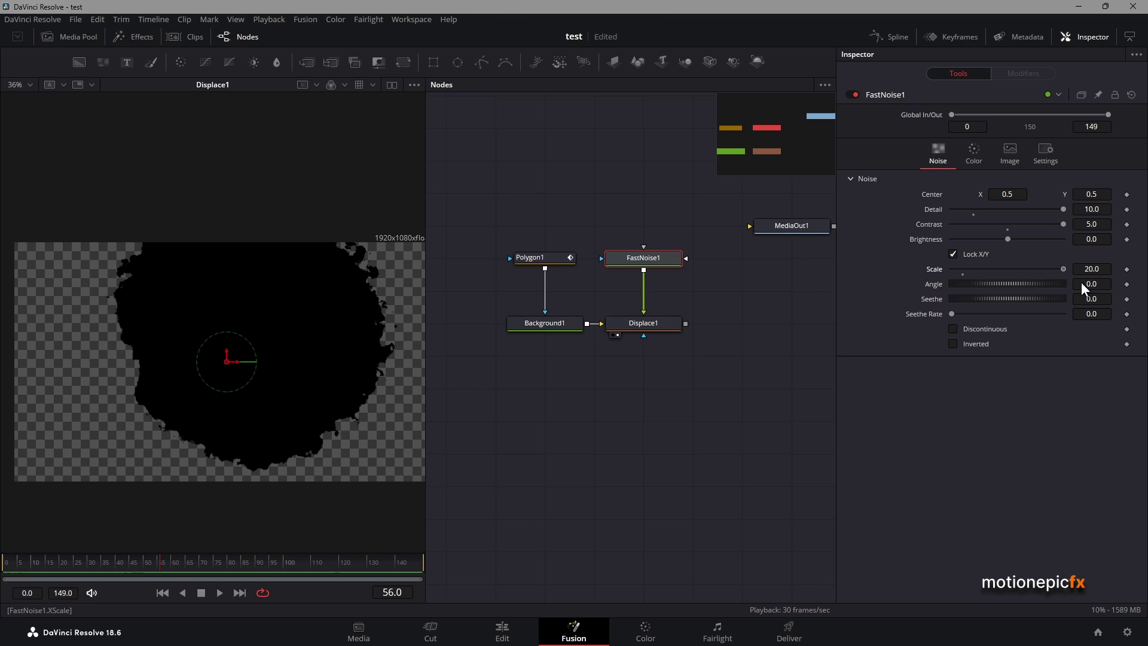
left_click(955, 329)
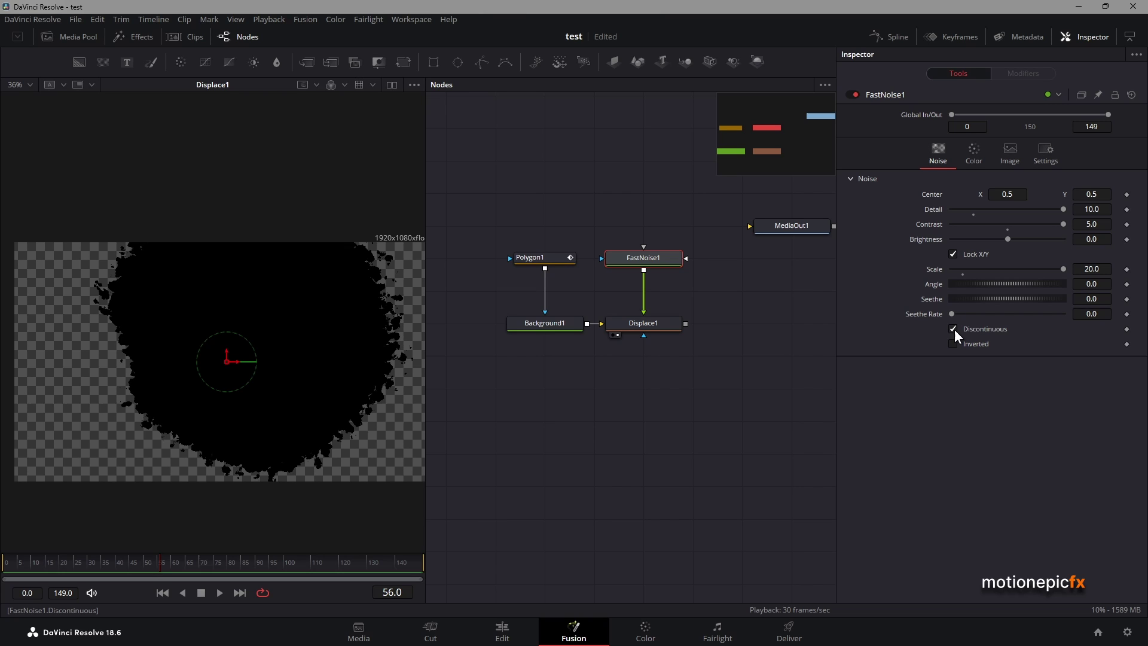
left_click(954, 329)
left_click(955, 329)
left_click(954, 343)
left_click(953, 344)
Play the animation from frame 0 to preview the splash edge.
left_click(163, 593)
left_click(537, 473)
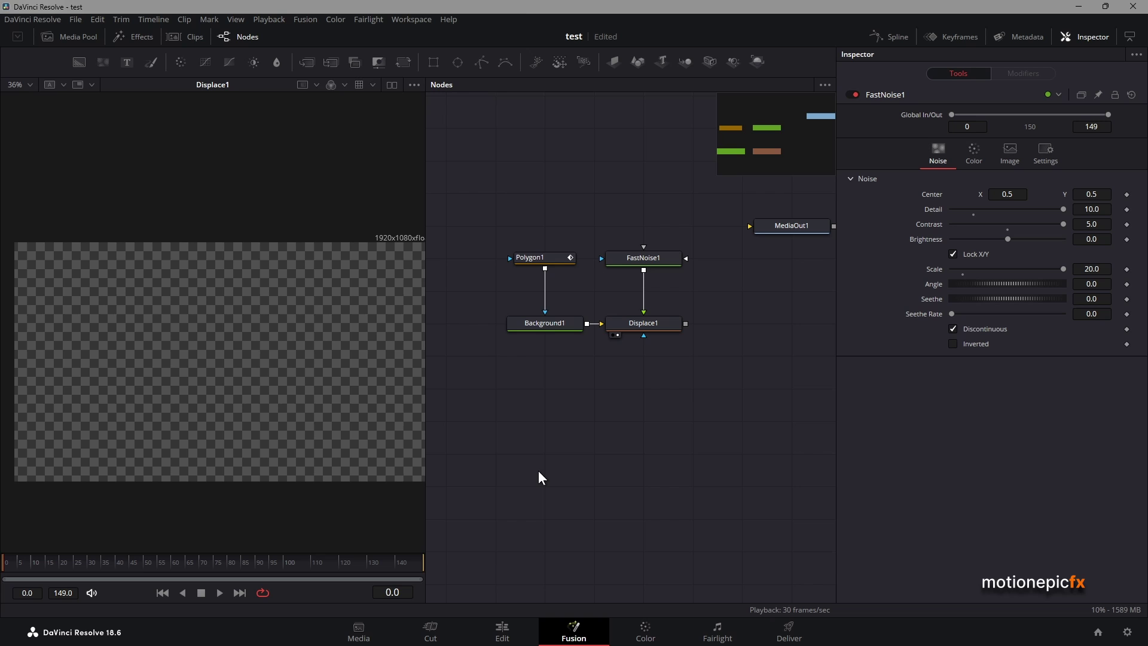
key("space")
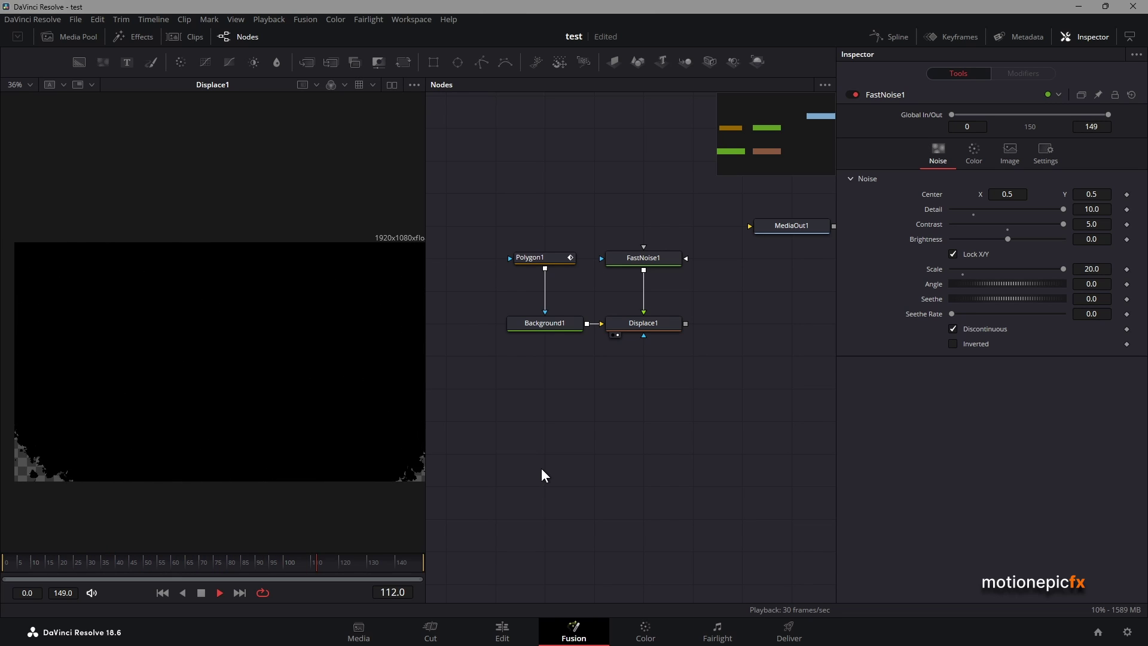
left_click(162, 591)
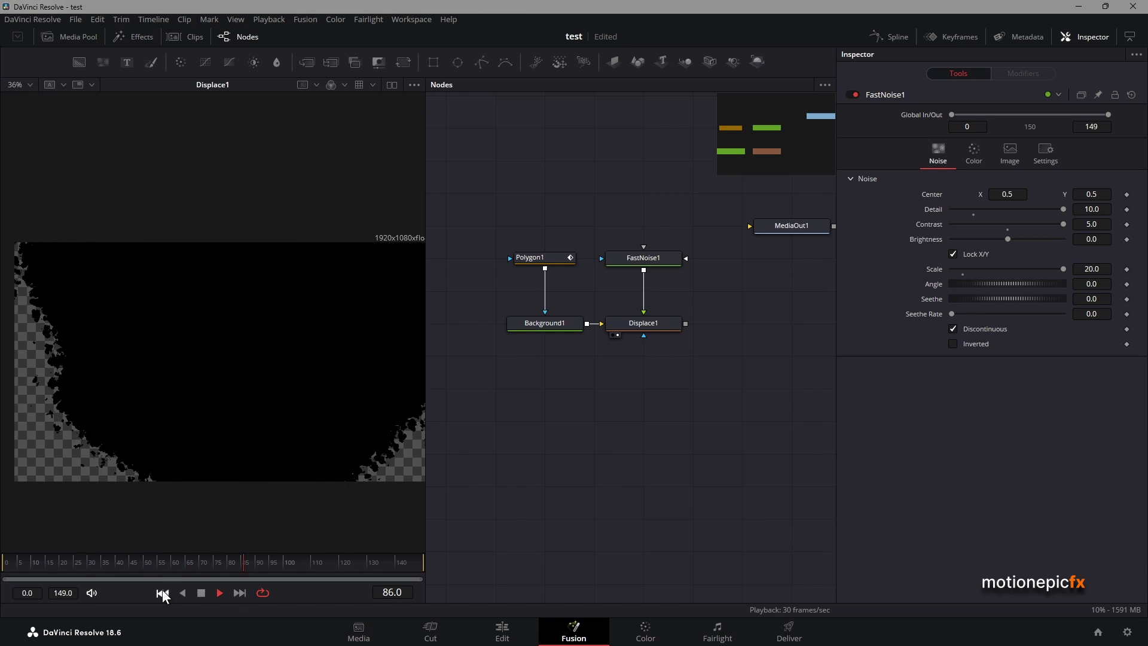
left_click(163, 593)
key("space")
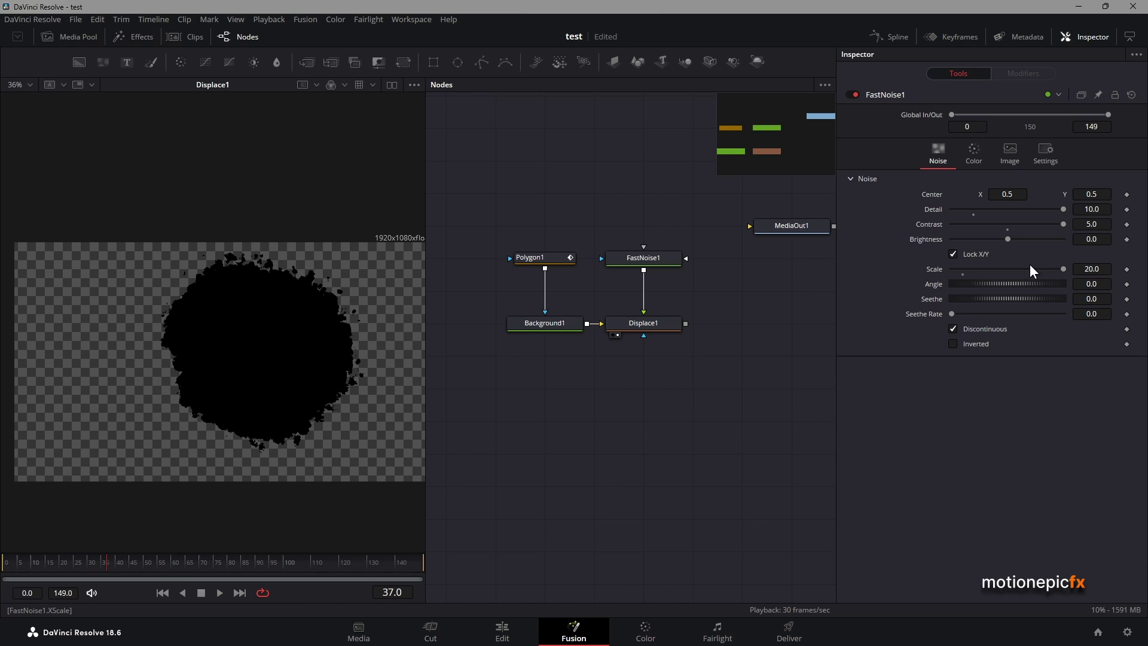
Try higher noise Contrast values, settling on 5 for now.
left_click(1090, 225)
key("Up")
key("Up")
key("Up")
key("Up")
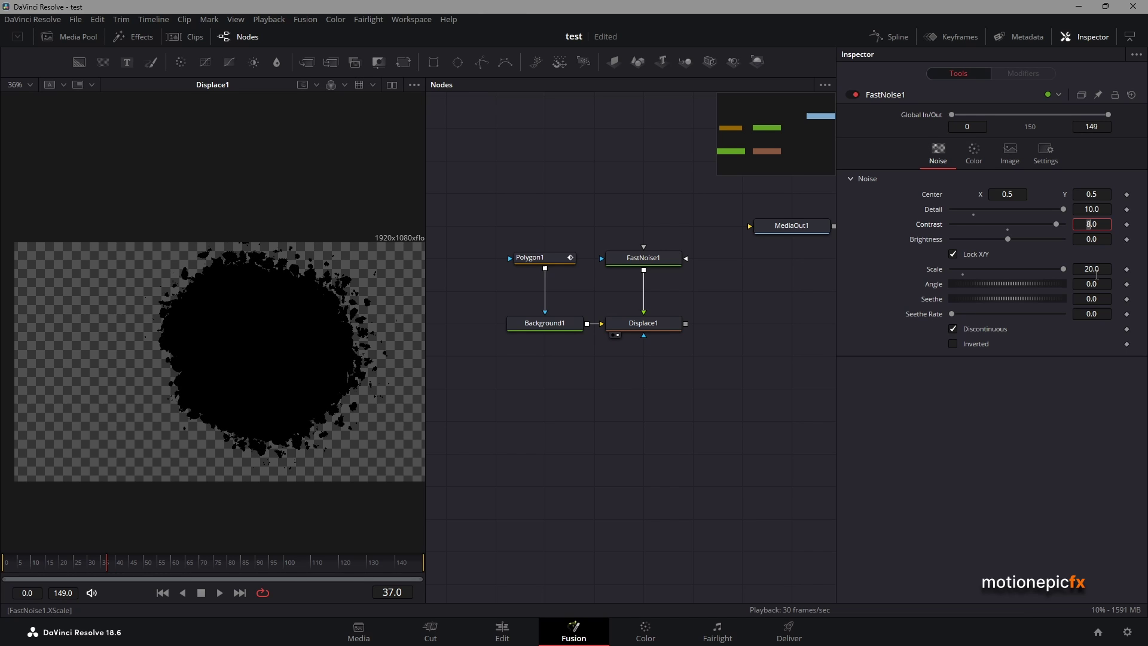
key("Up")
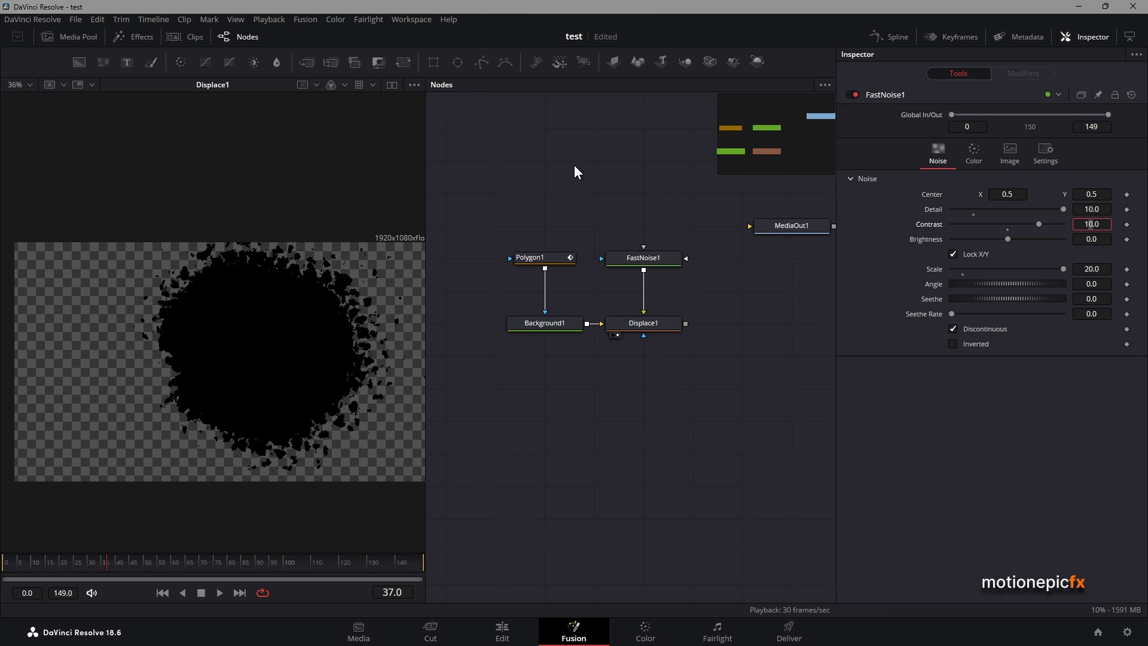
key("BackSpace")
key("Return")
key("space")
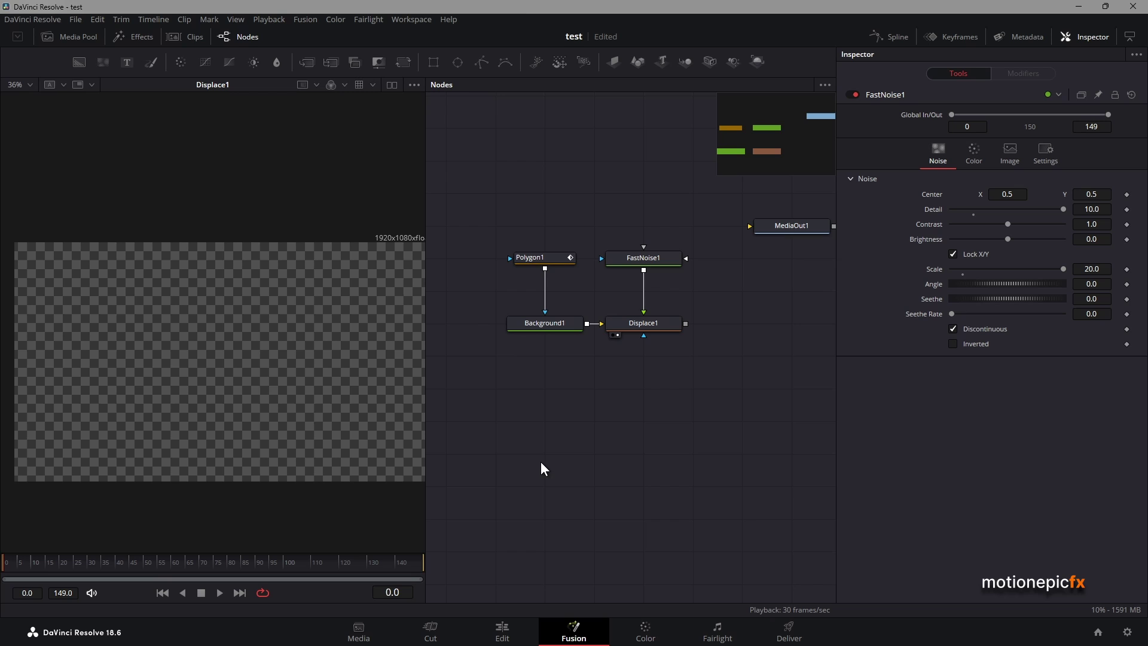
key("space")
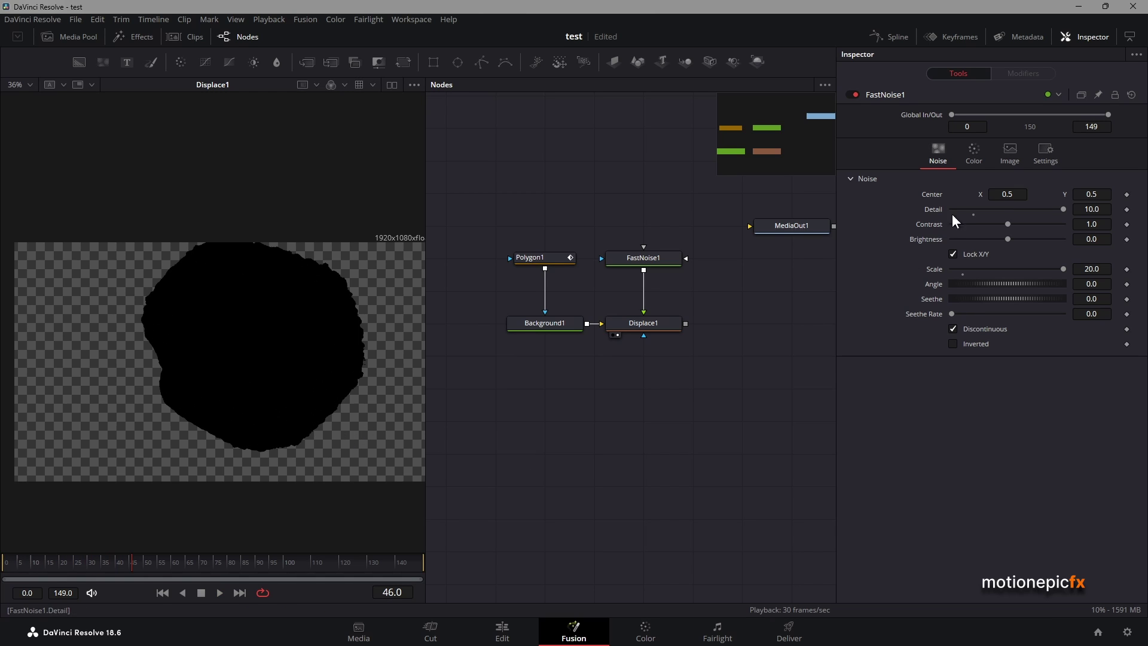
type("5")
key("Return")
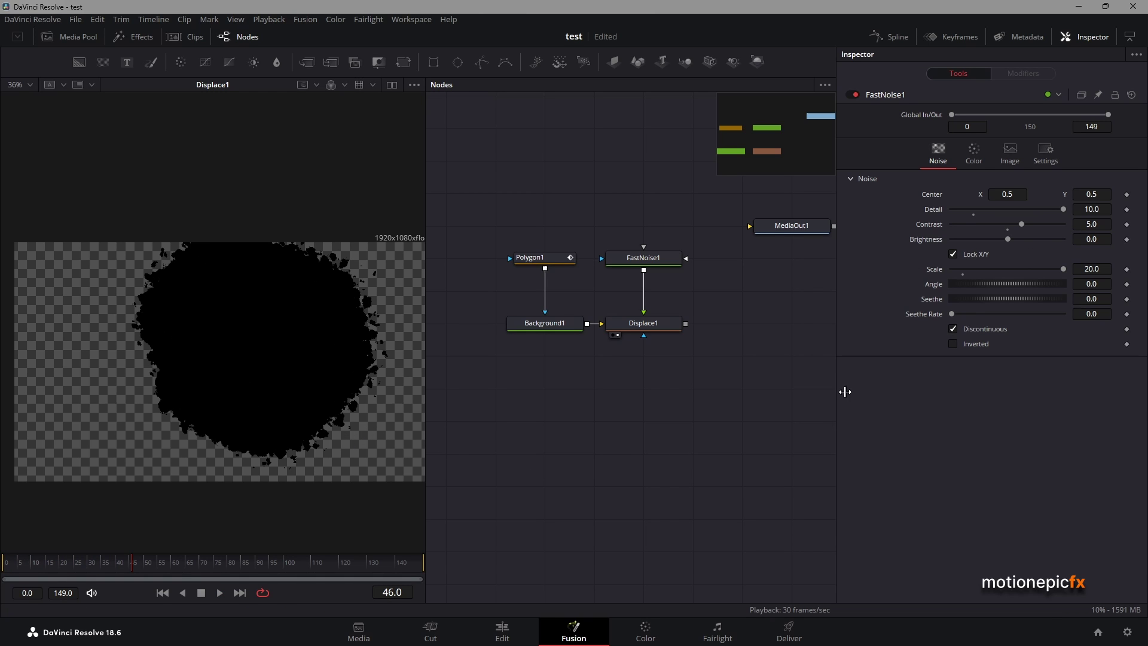
Raise the noise Contrast to 10 and replay the splash from the first frame.
left_click(1089, 225)
type("10")
key("Return")
left_click(162, 593)
right_click(167, 591)
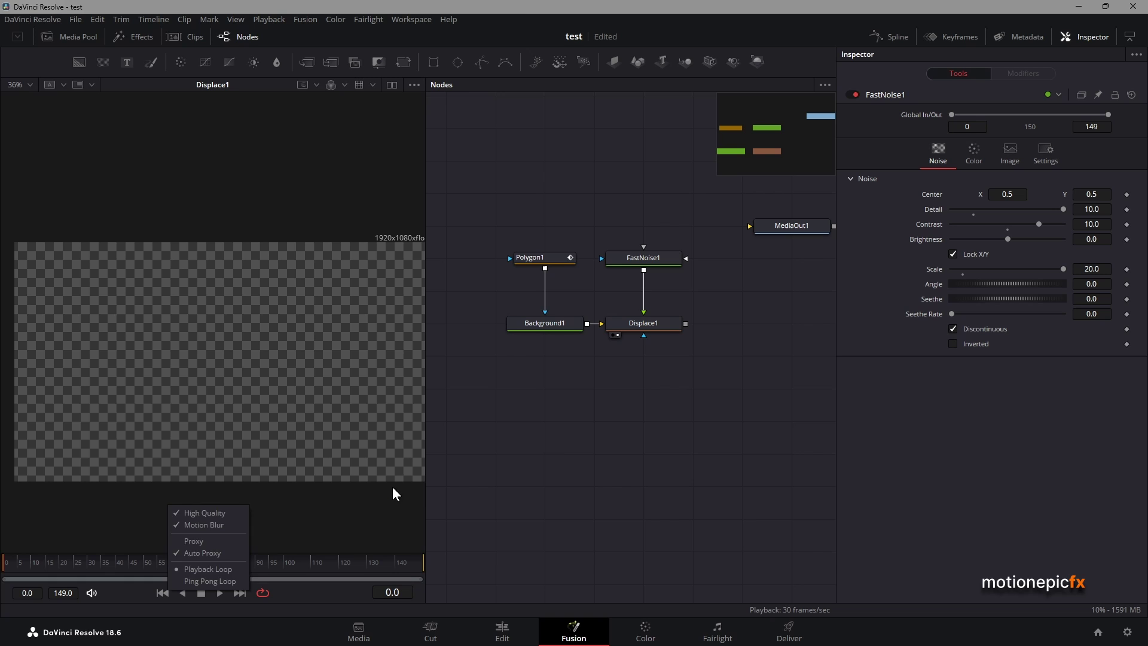
left_click(558, 443)
key("space")
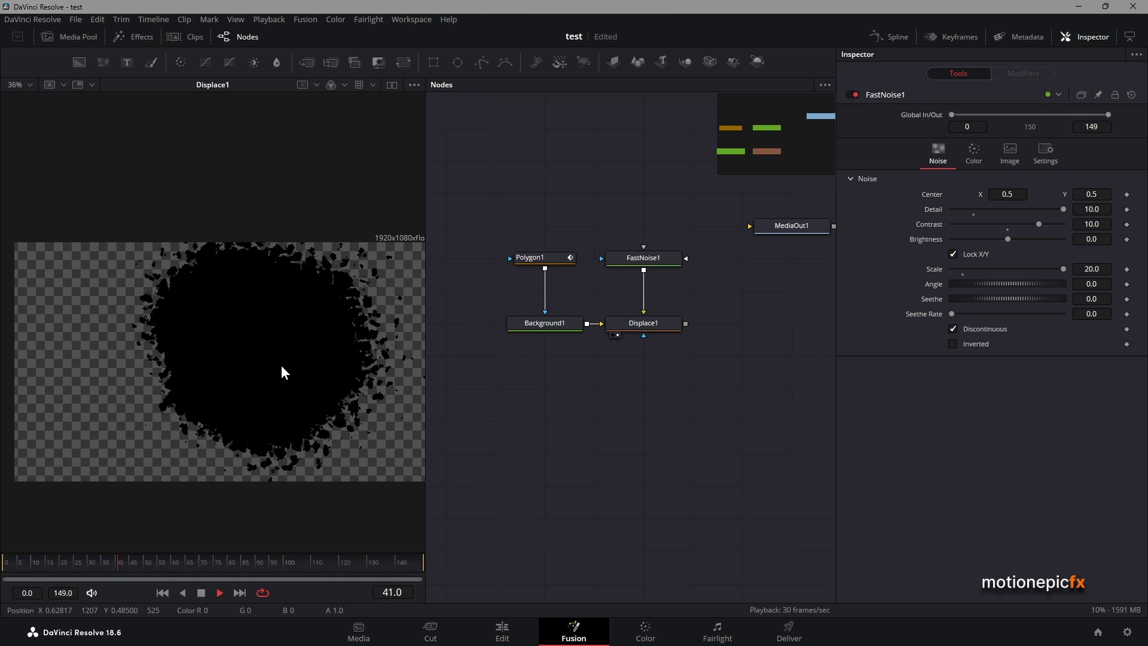
key("space")
Make room in the node graph and add the samurai image download (1).jpeg as MediaIn1.
left_click_drag(802, 231, 803, 297)
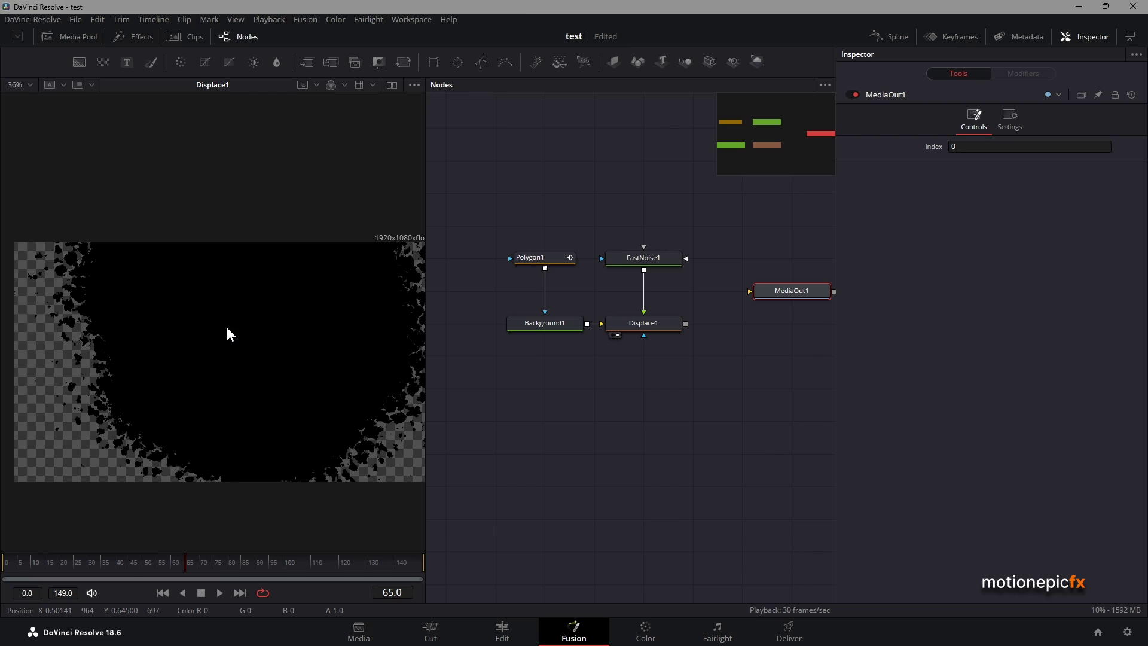
left_click_drag(590, 389, 635, 366)
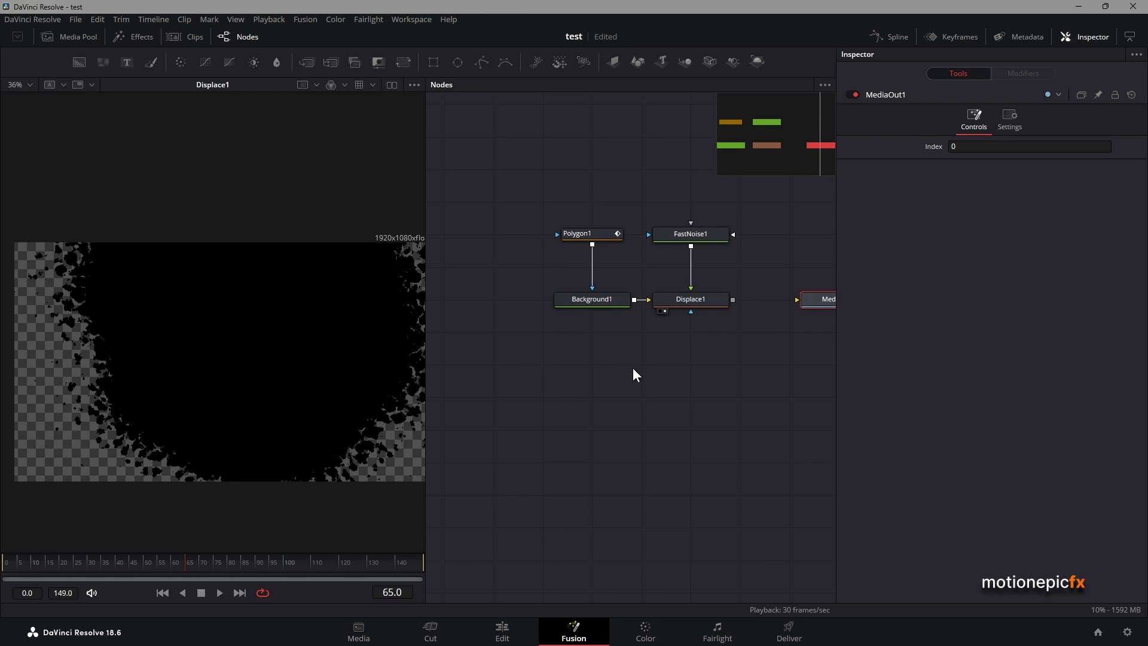
left_click(58, 38)
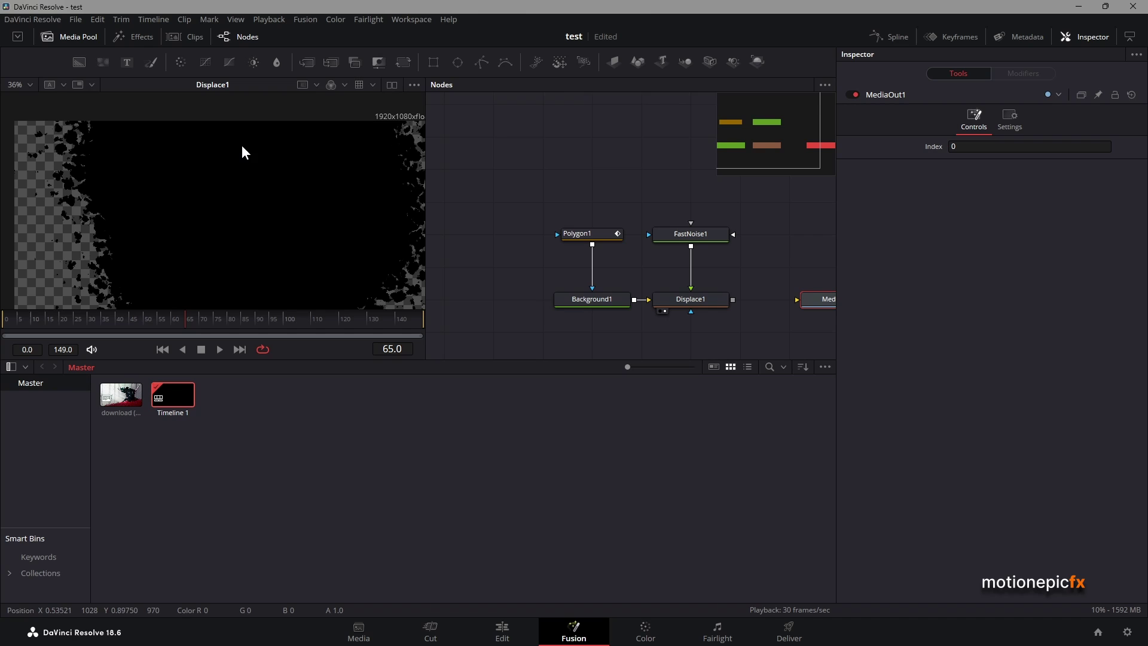
left_click_drag(540, 314, 564, 256)
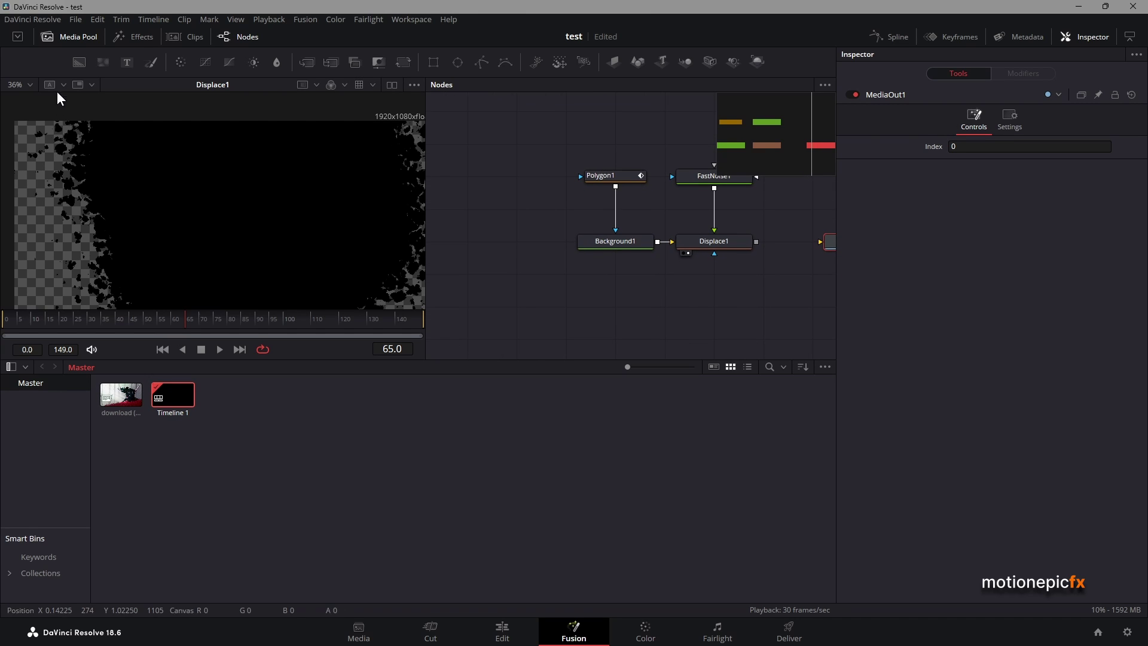
left_click_drag(115, 398, 518, 306)
left_click(71, 39)
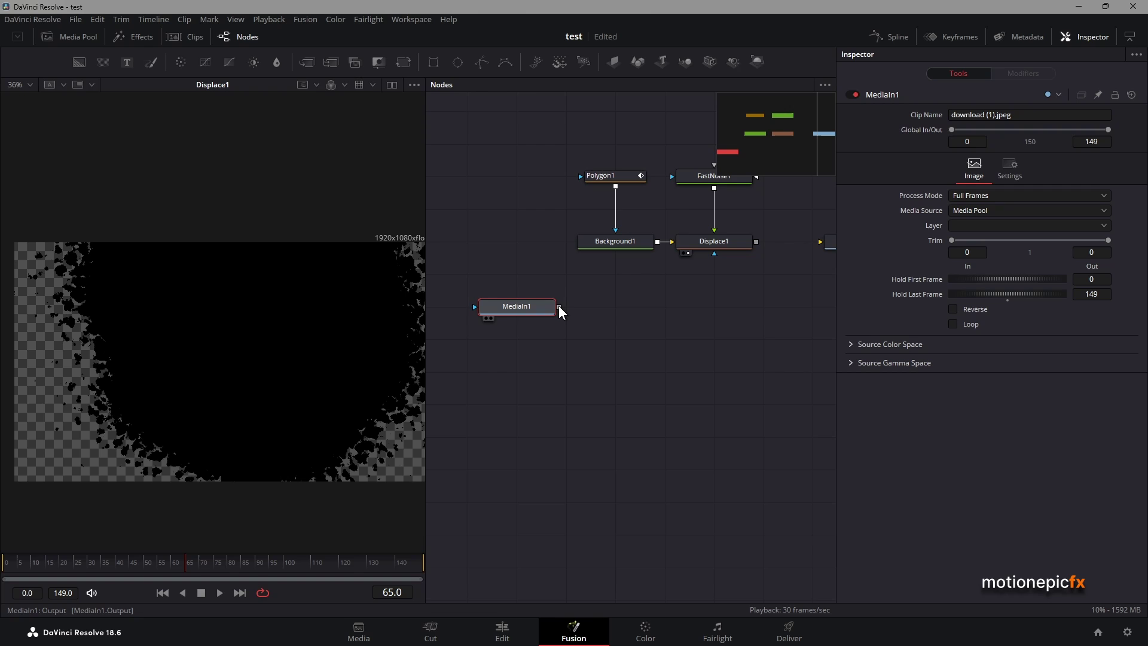
Merge MediaIn1 with Displace1's output into Merge1 and show Merge1 in the viewer.
left_click_drag(561, 307, 757, 241)
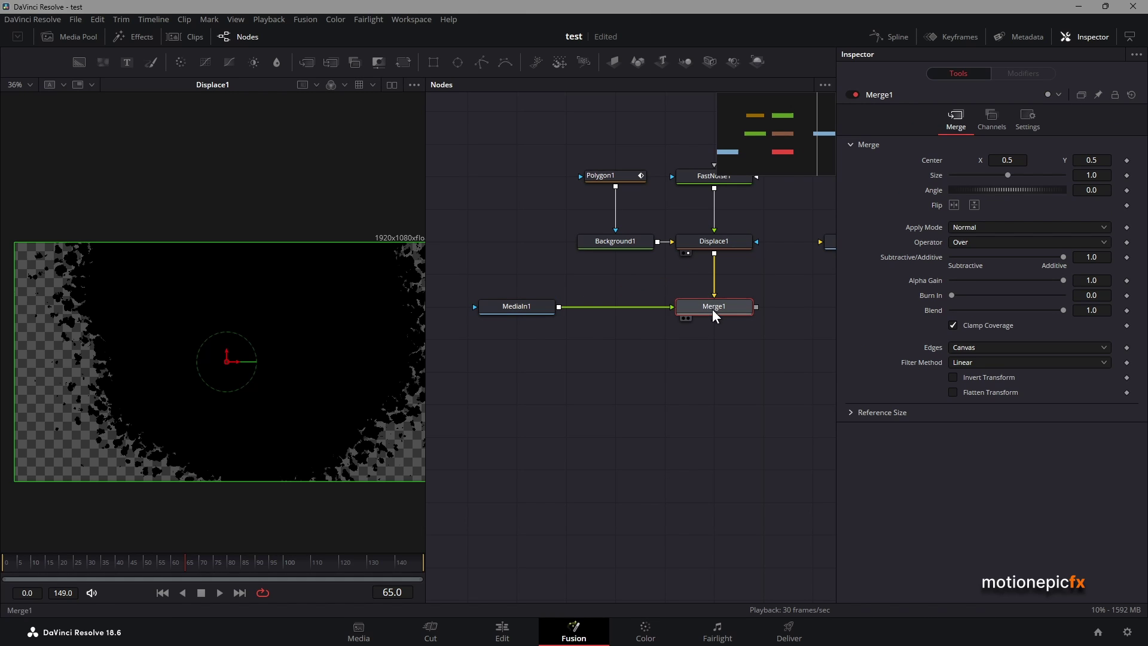
left_click_drag(530, 306, 629, 305)
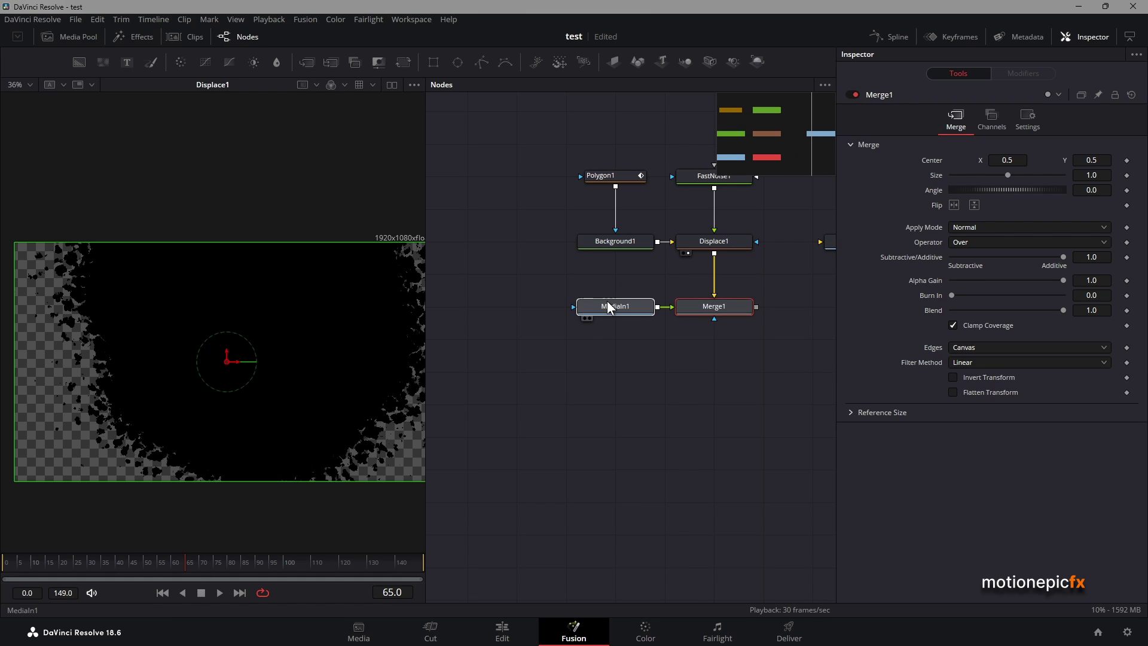
left_click(716, 311)
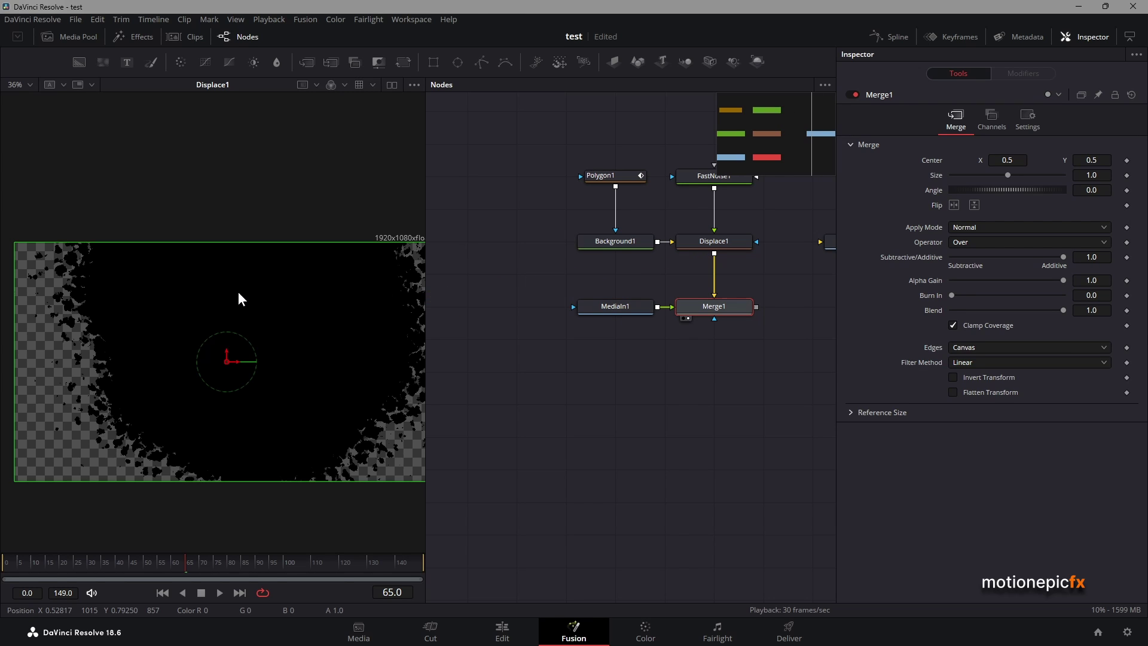
key("1")
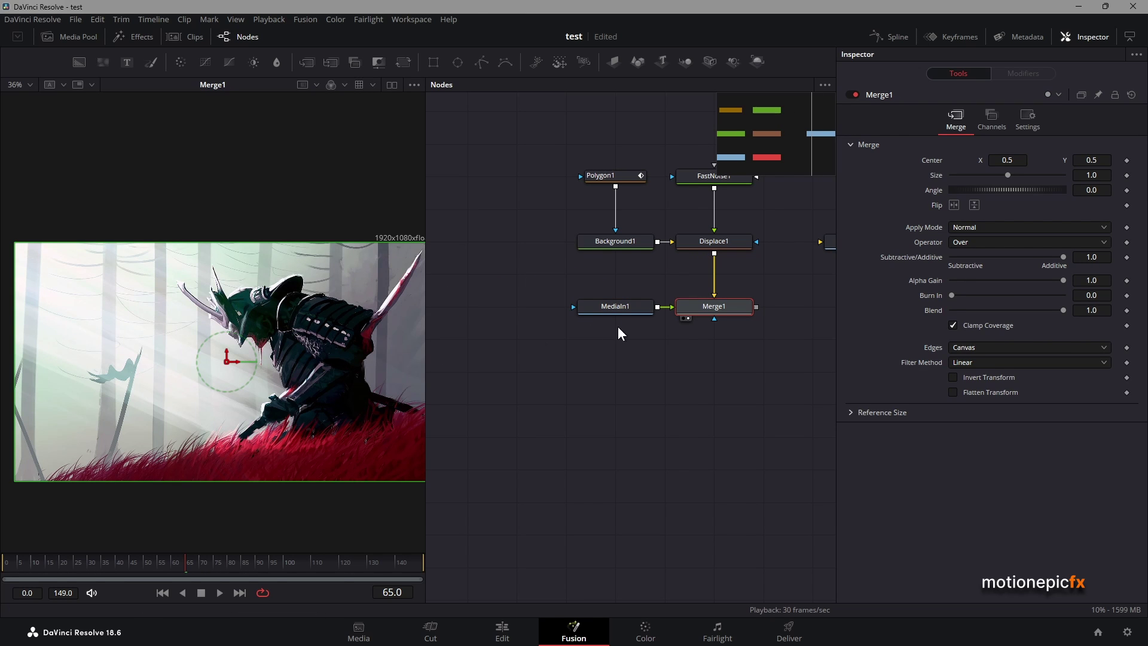
Set Merge1's operator to Atop, scrub to check the reveal, and add a Text node.
left_click(953, 243)
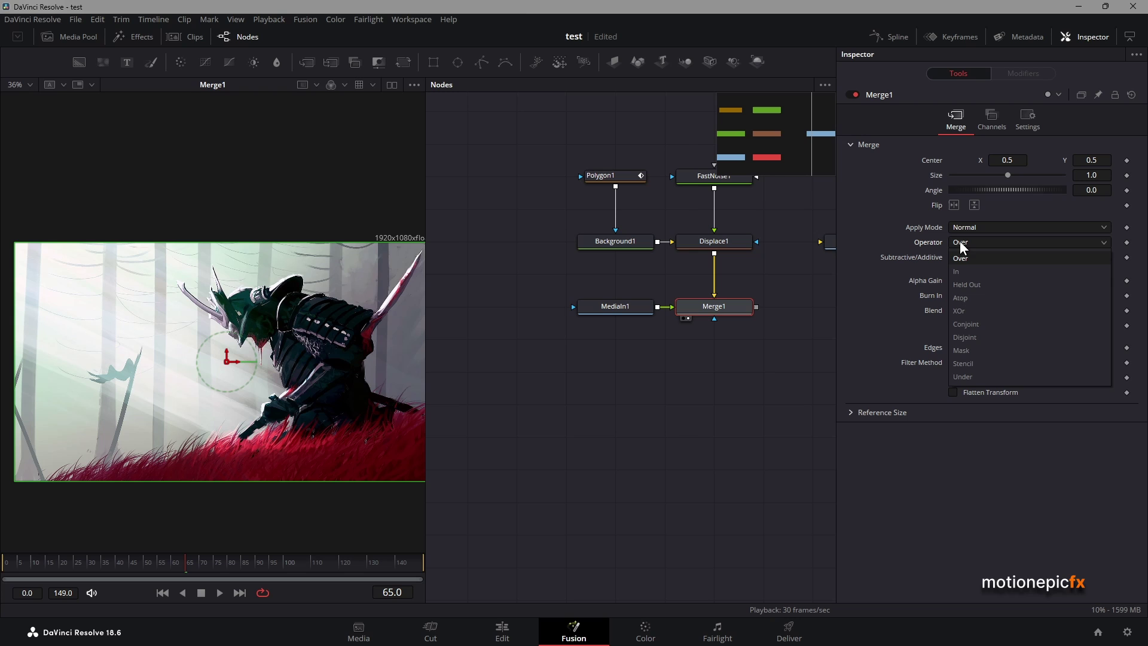
left_click(969, 297)
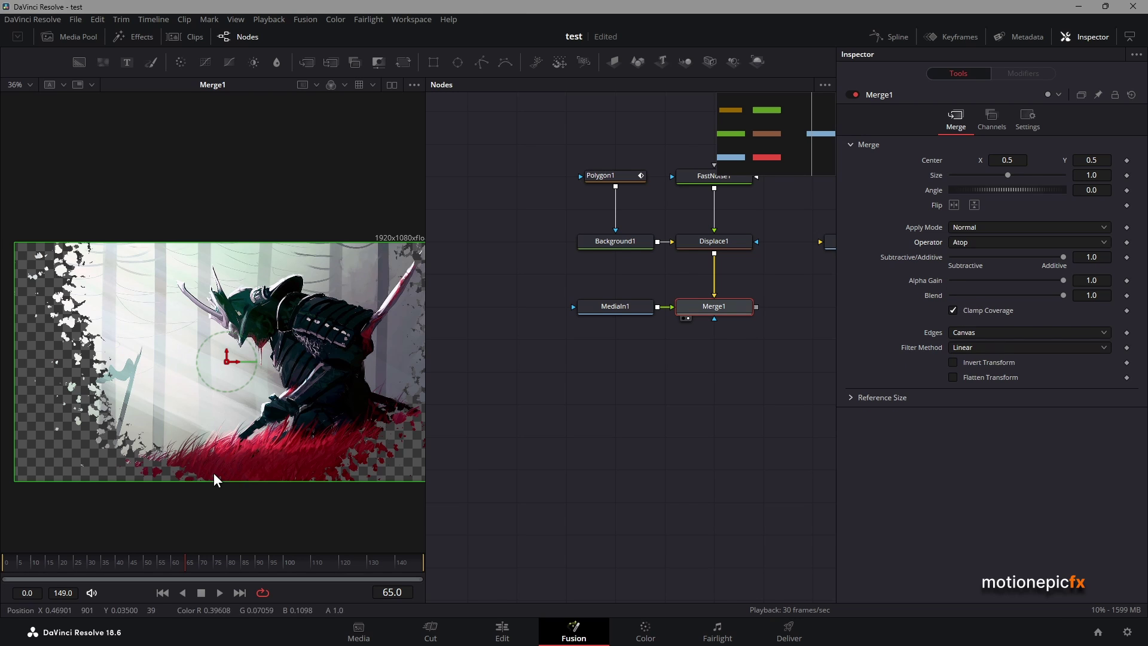
left_click(27, 561)
left_click_drag(27, 561, 222, 564)
left_click_drag(127, 61, 615, 375)
Layer Text1 over the image via Merge2, enlarge SAMURAI, colour it red and make it Bold Italic.
left_click(967, 229)
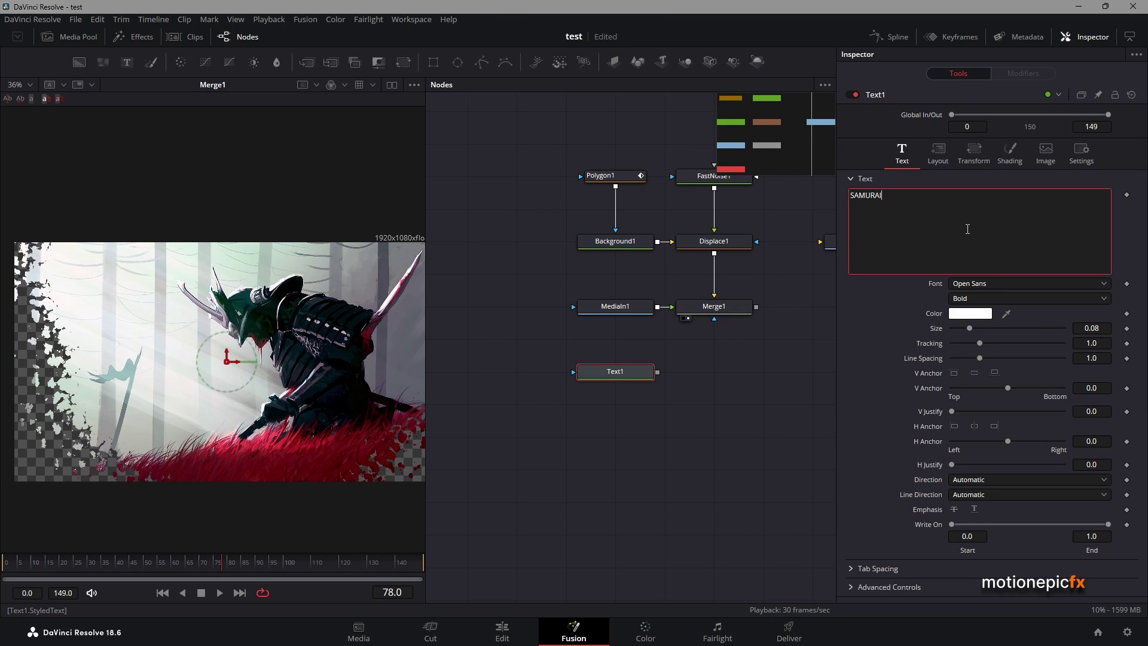
left_click_drag(658, 372, 754, 307)
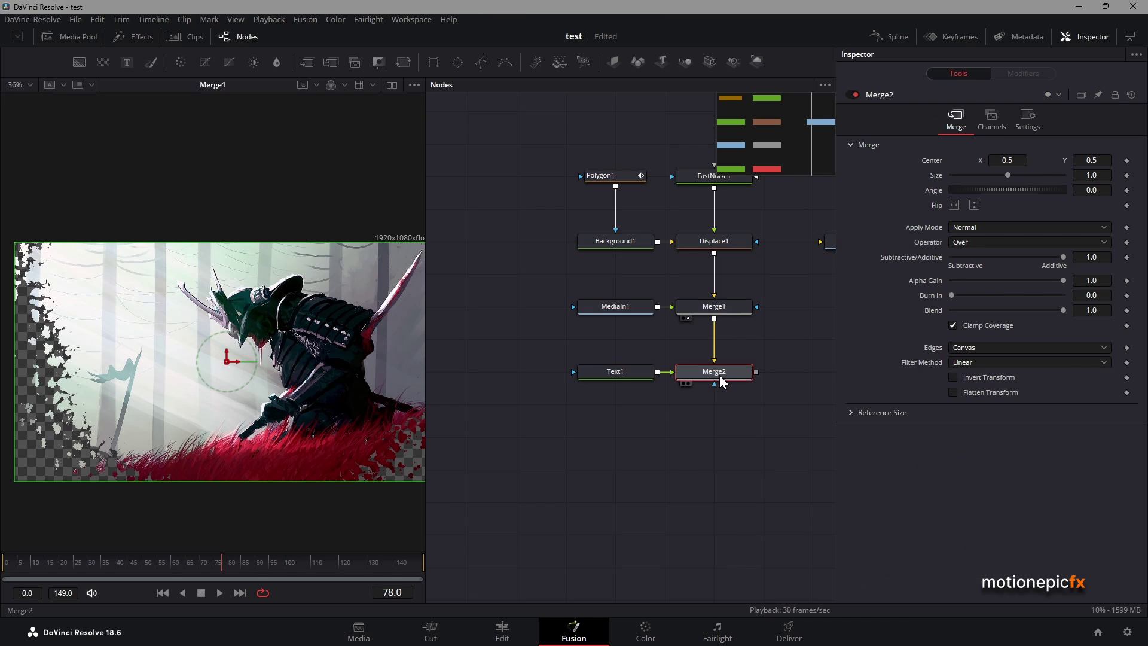
left_click(631, 376)
left_click_drag(971, 329, 1024, 328)
left_click(970, 314)
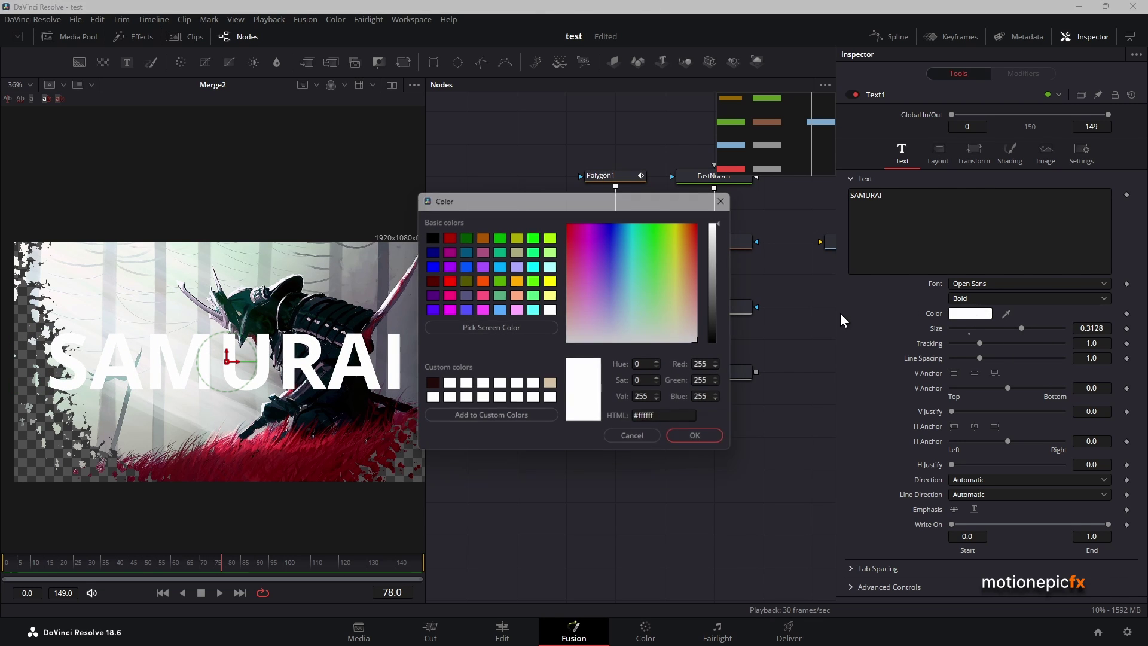
left_click(450, 281)
left_click(694, 436)
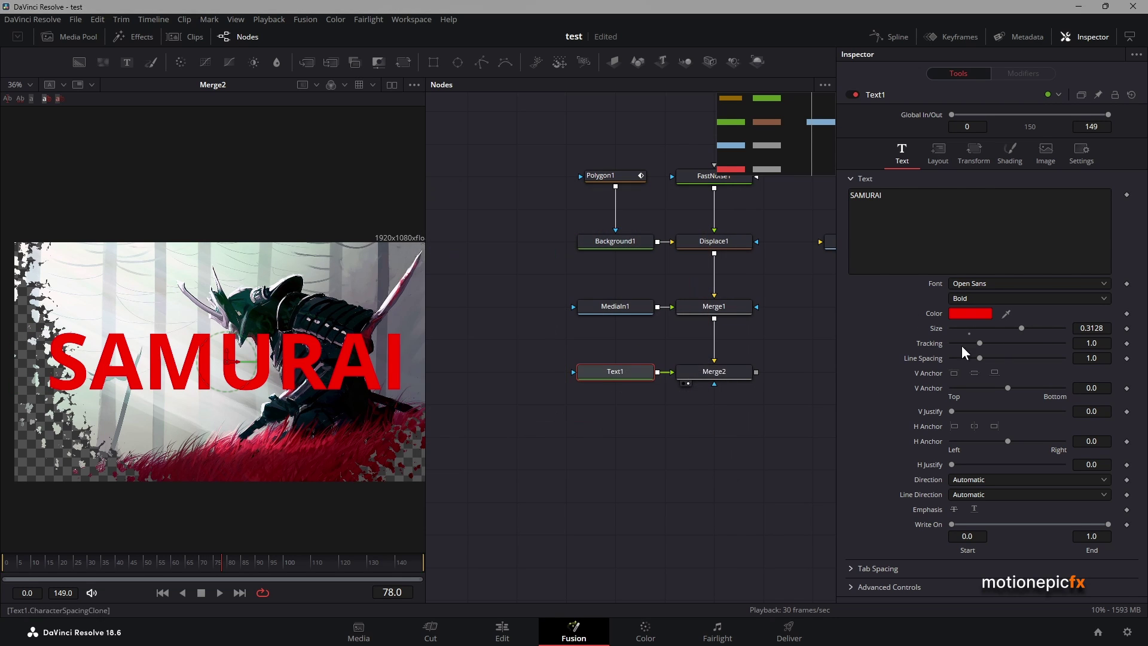
left_click(967, 295)
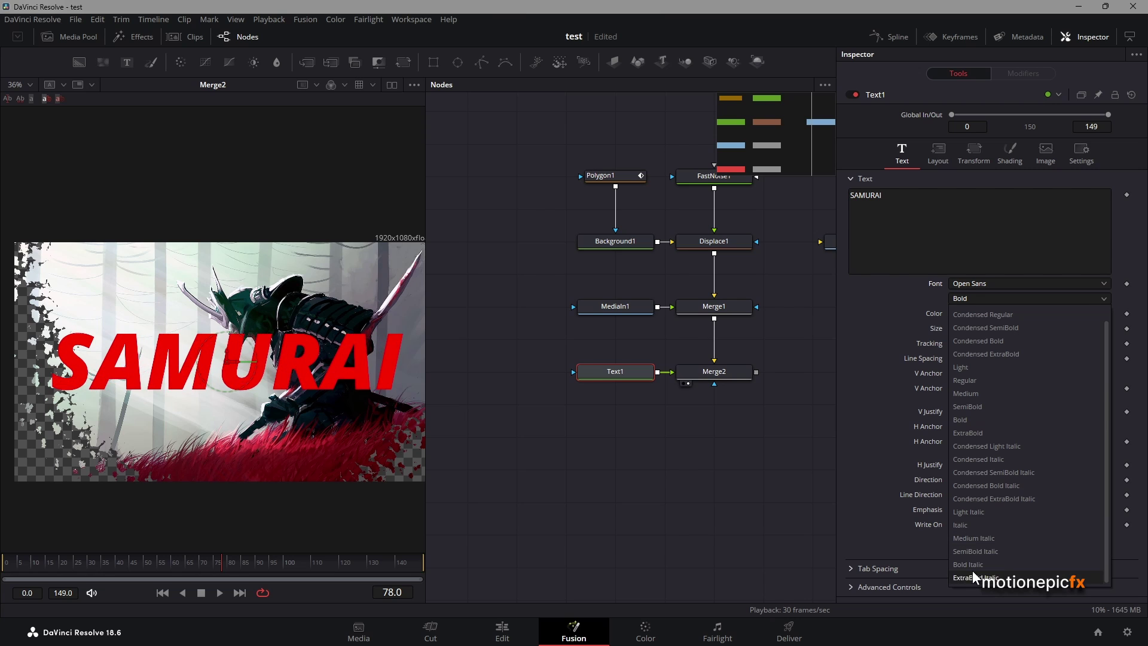
left_click(972, 565)
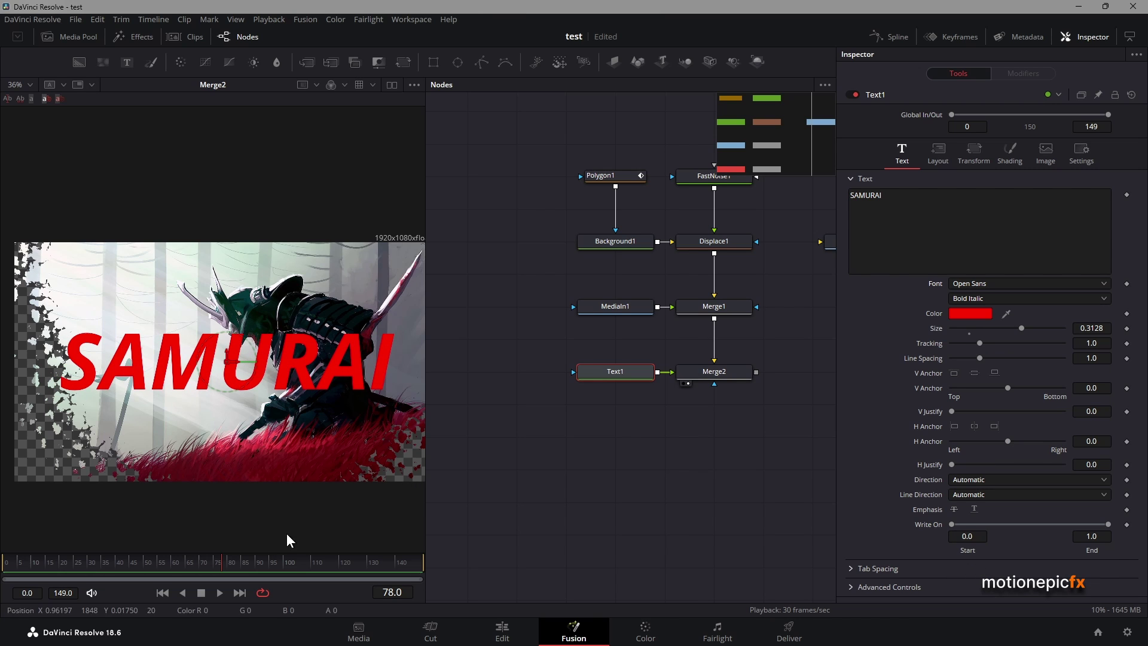
Set Merge2's operator to Atop and play the reveal from the start.
left_click(708, 373)
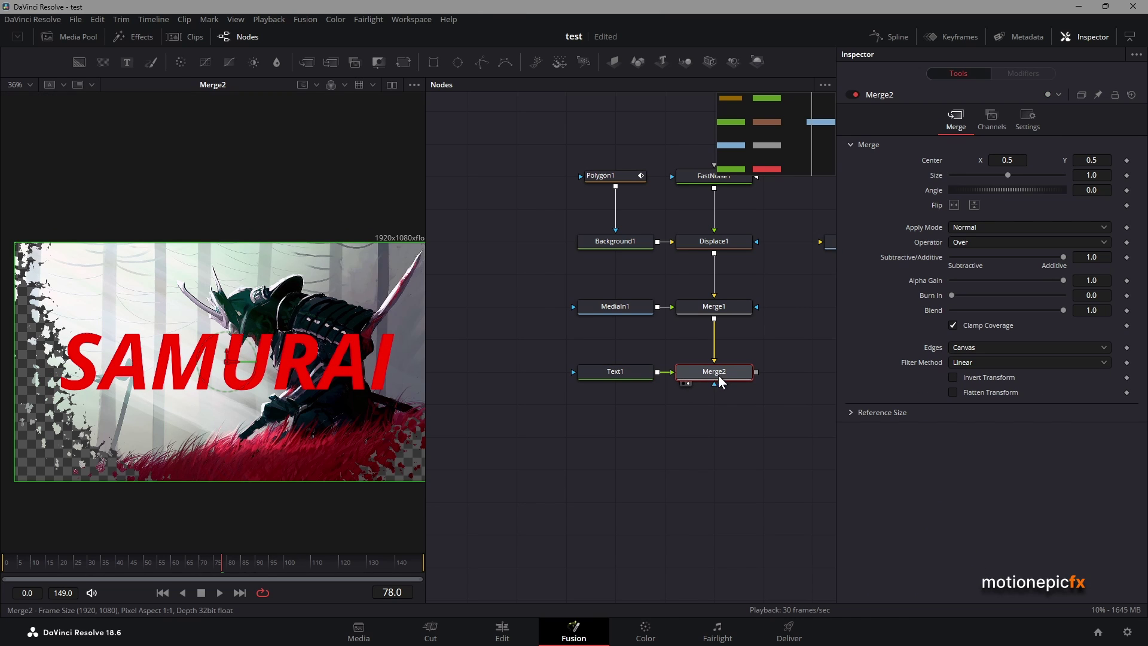
left_click(966, 243)
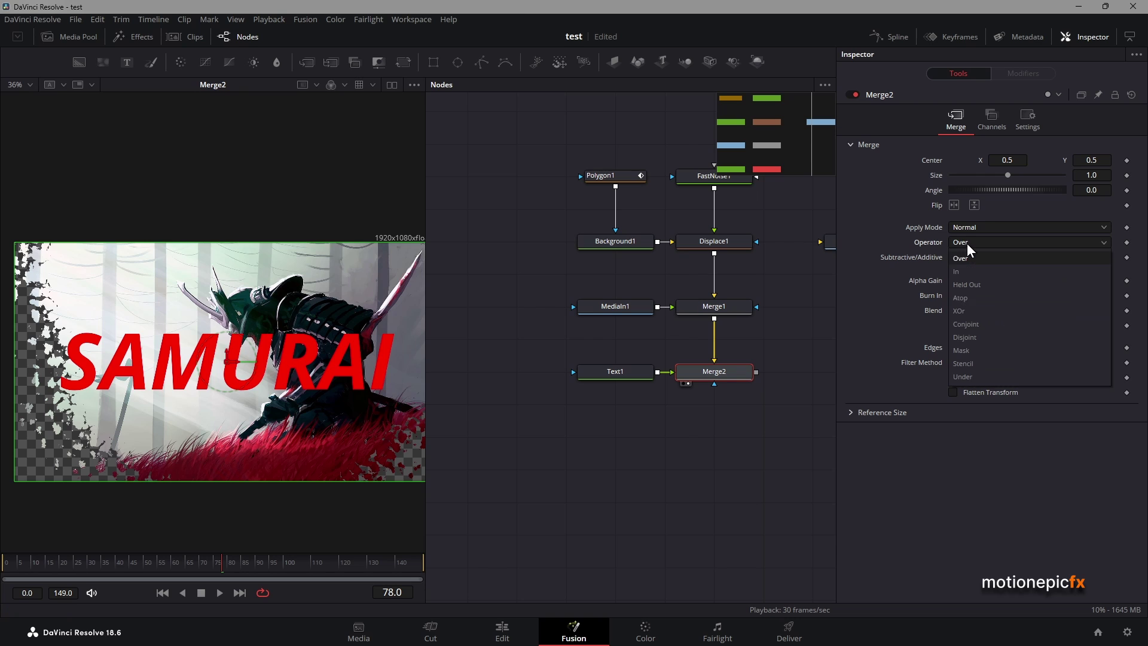
left_click(961, 298)
left_click(162, 592)
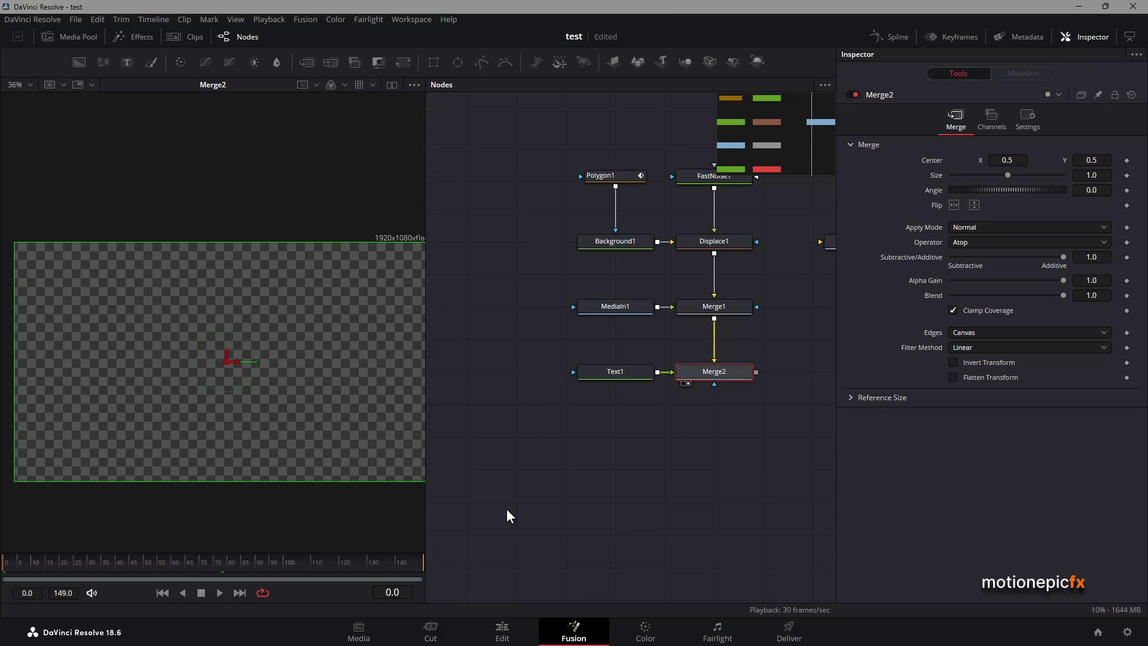
left_click(507, 508)
key("space")
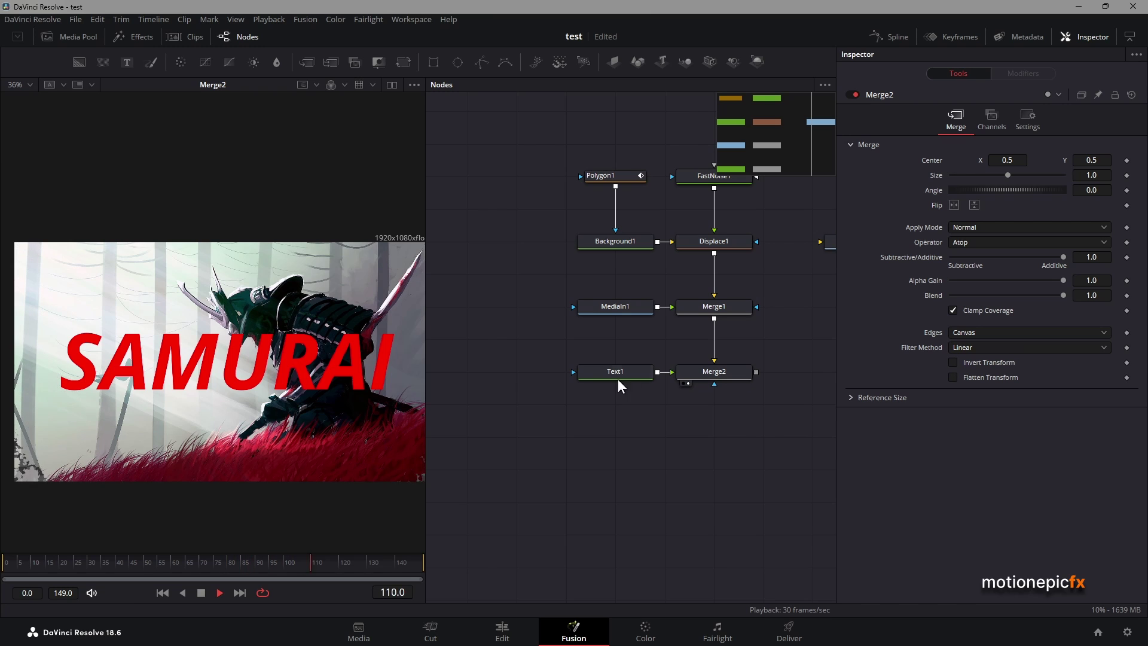
key("space")
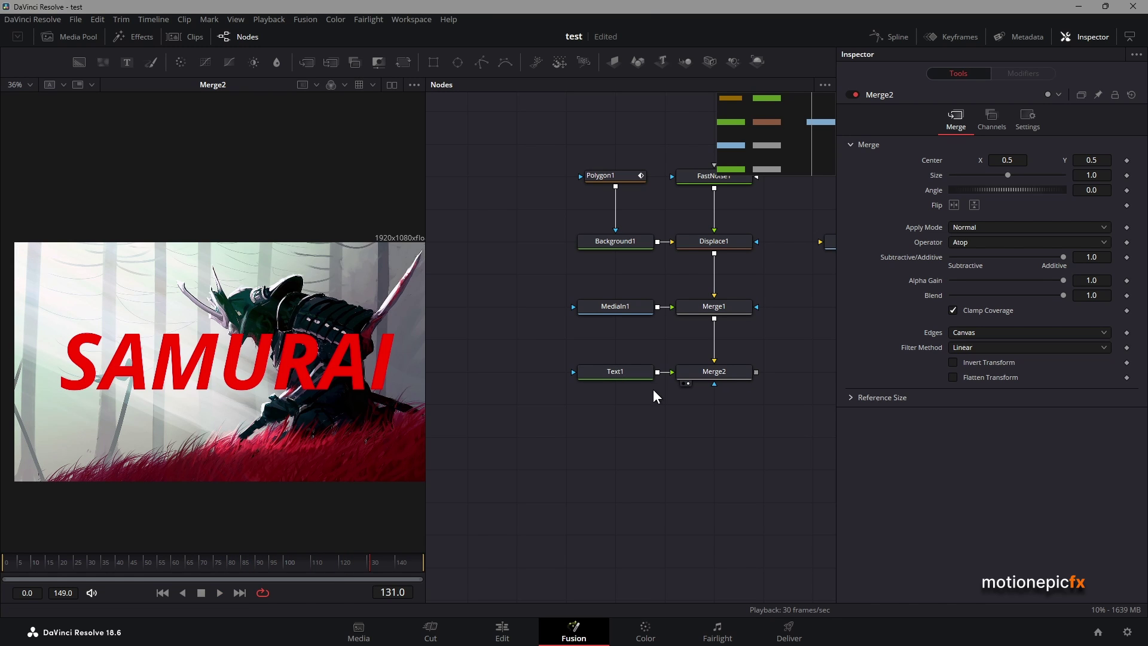
left_click(502, 629)
Connect Merge2 to MediaOut1 and preview the composition on the Edit timeline around 01:00:01:25.
left_click(571, 624)
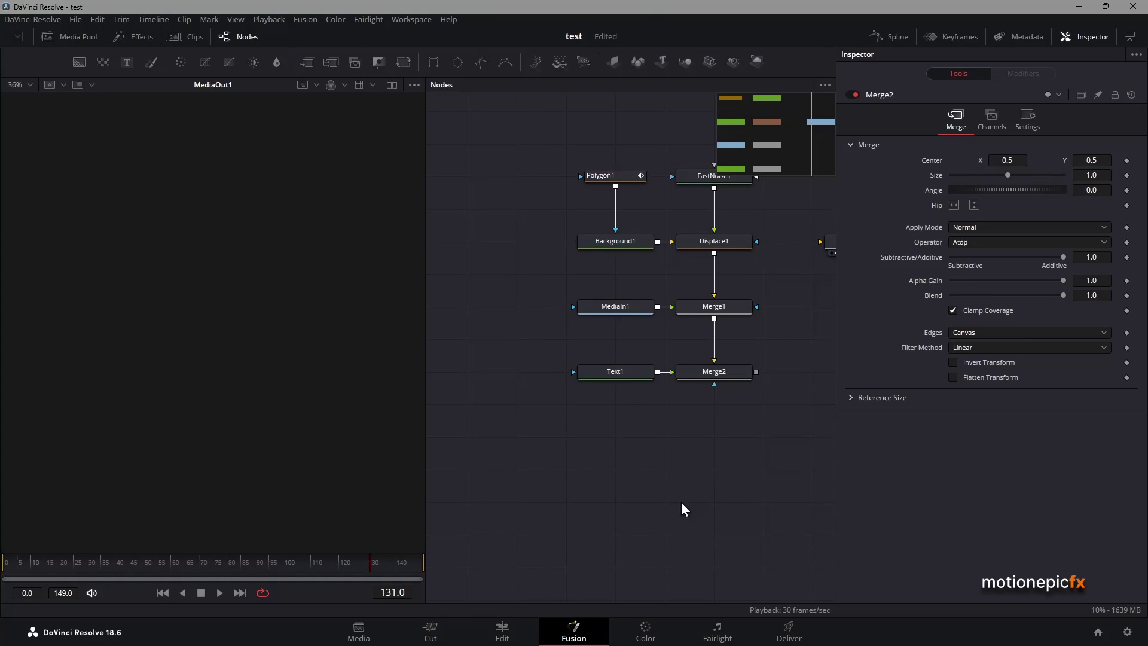
left_click_drag(665, 403, 751, 277)
left_click(502, 629)
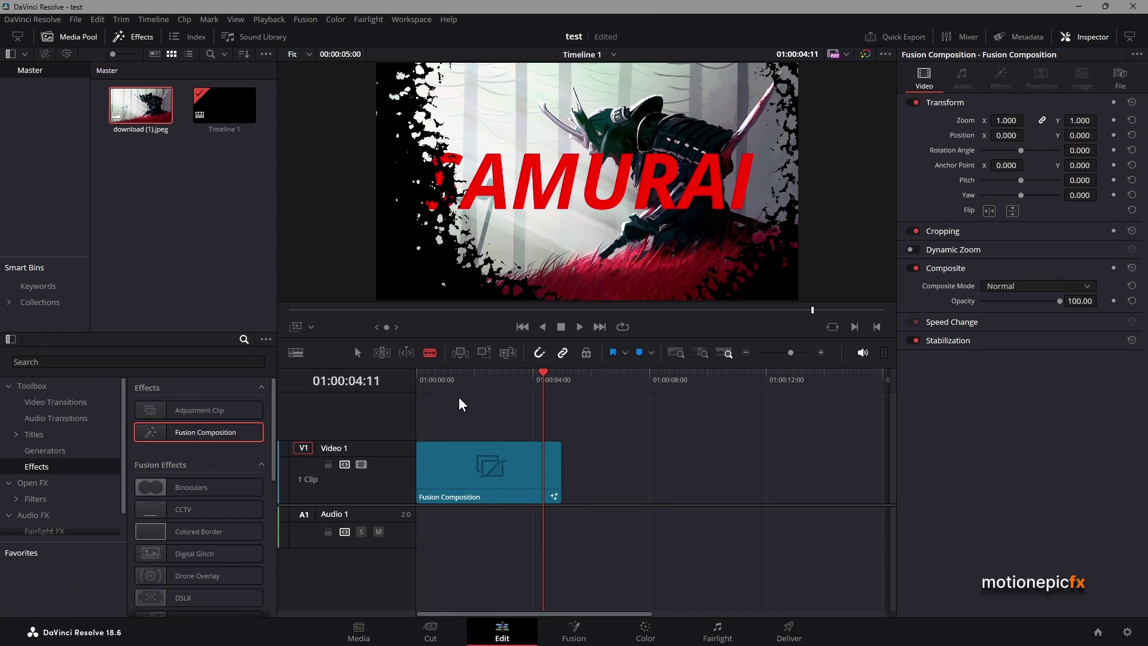
left_click(447, 380)
left_click_drag(450, 385, 469, 383)
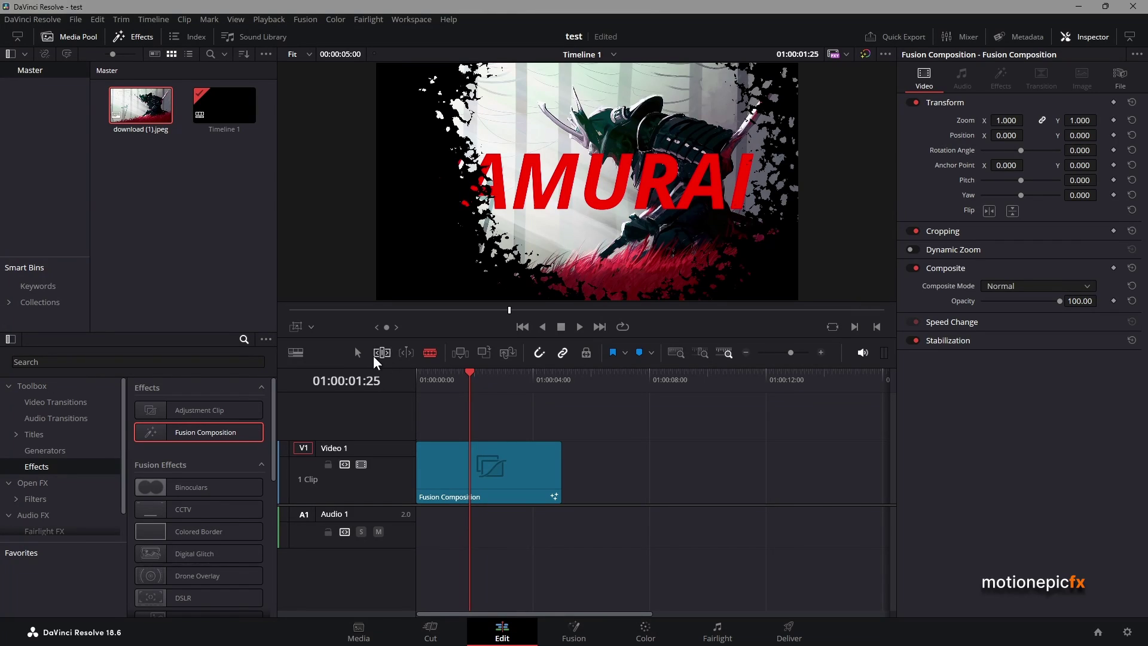
Move the Fusion Composition up to V2, save, and place download (1).jpeg on Video 1.
left_click(360, 351)
left_click_drag(464, 477, 486, 434)
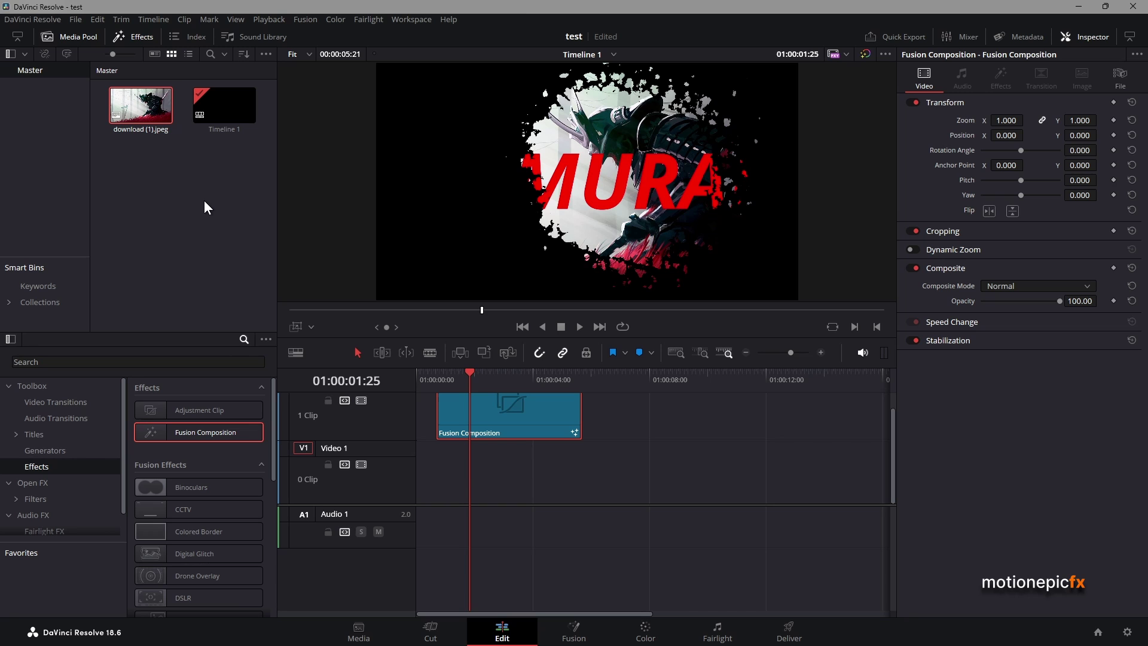
key("ctrl+s")
left_click_drag(163, 115, 471, 484)
Apply the Open FX Gaussian Blur to the download (1).jpeg clip at strength 0.643.
left_click(468, 473)
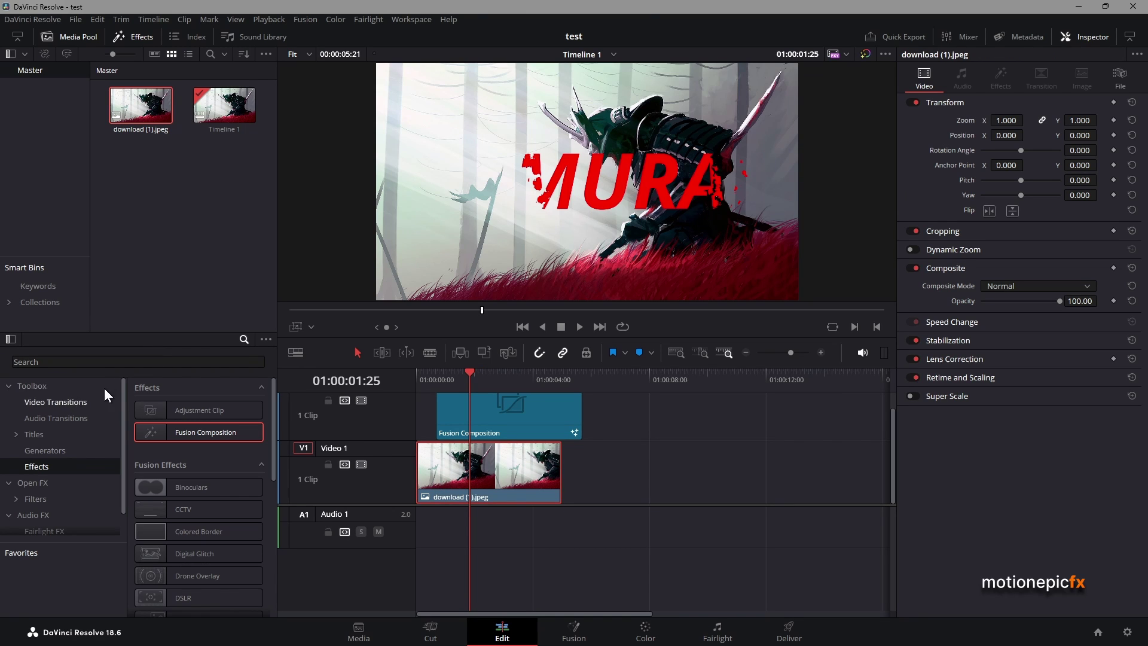
left_click(100, 359)
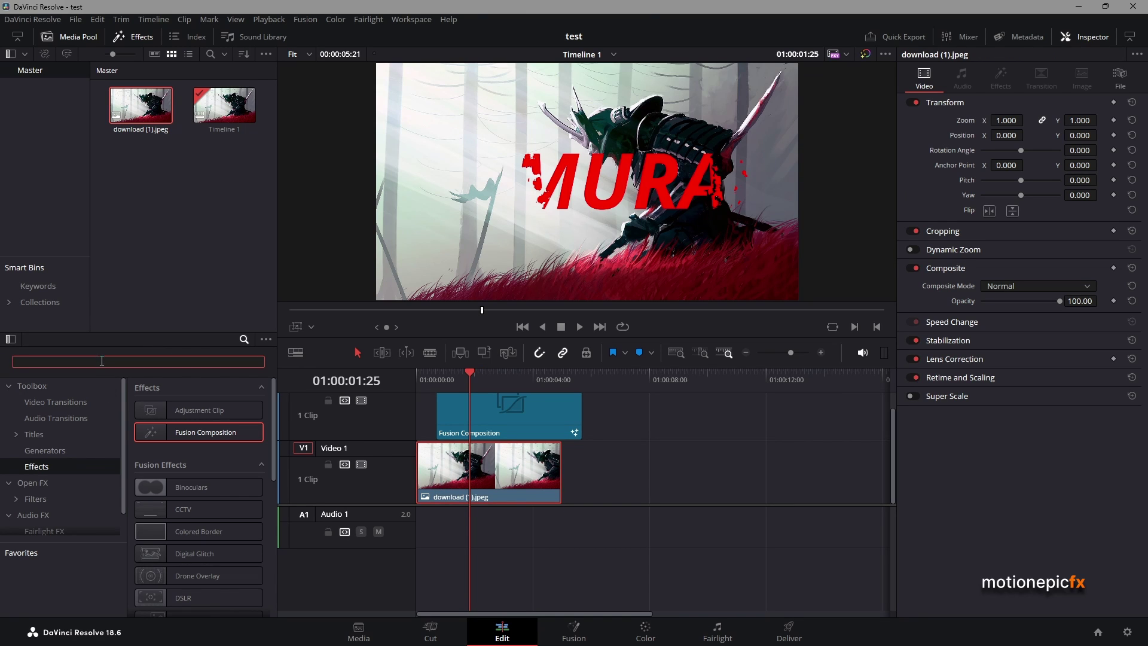
type("colo")
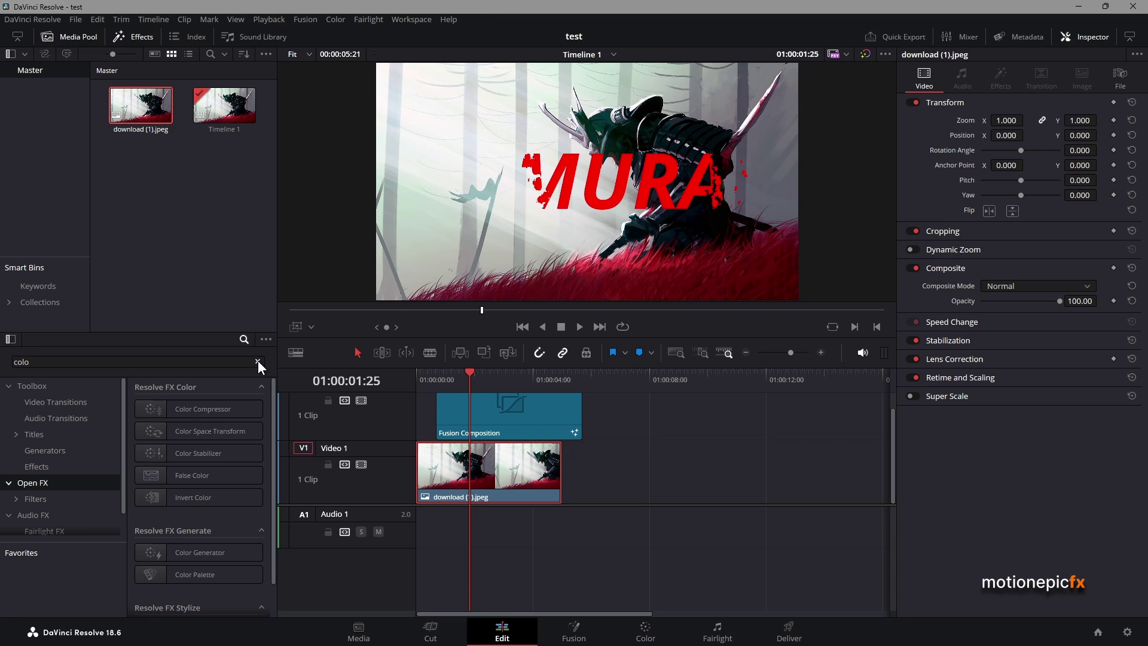
left_click(258, 363)
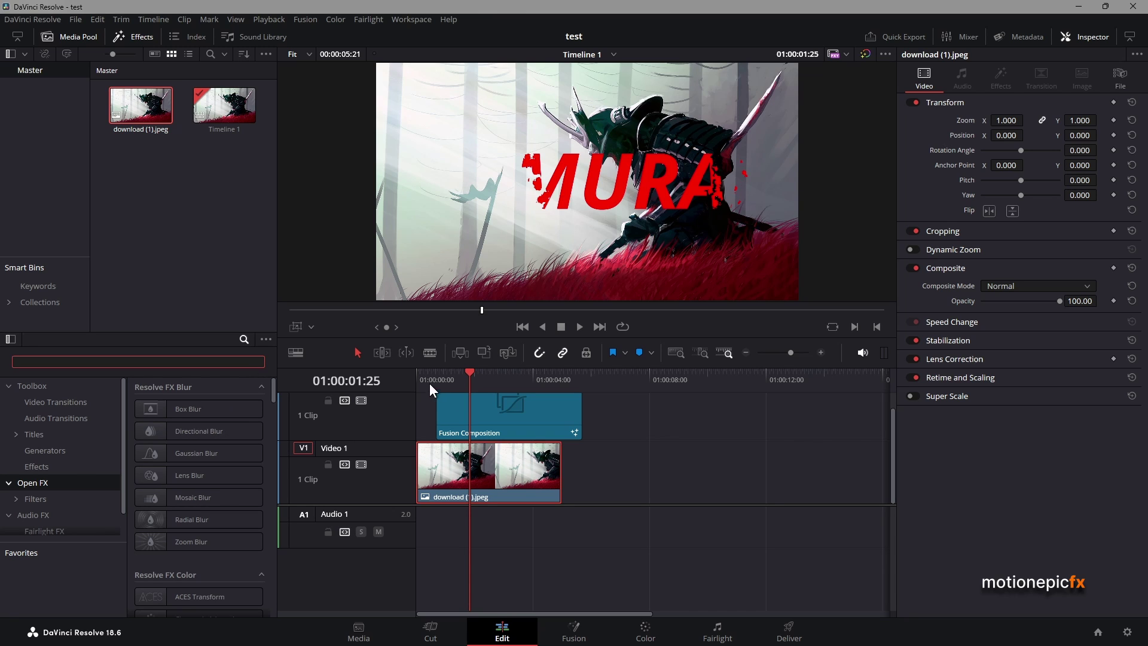
left_click(29, 501)
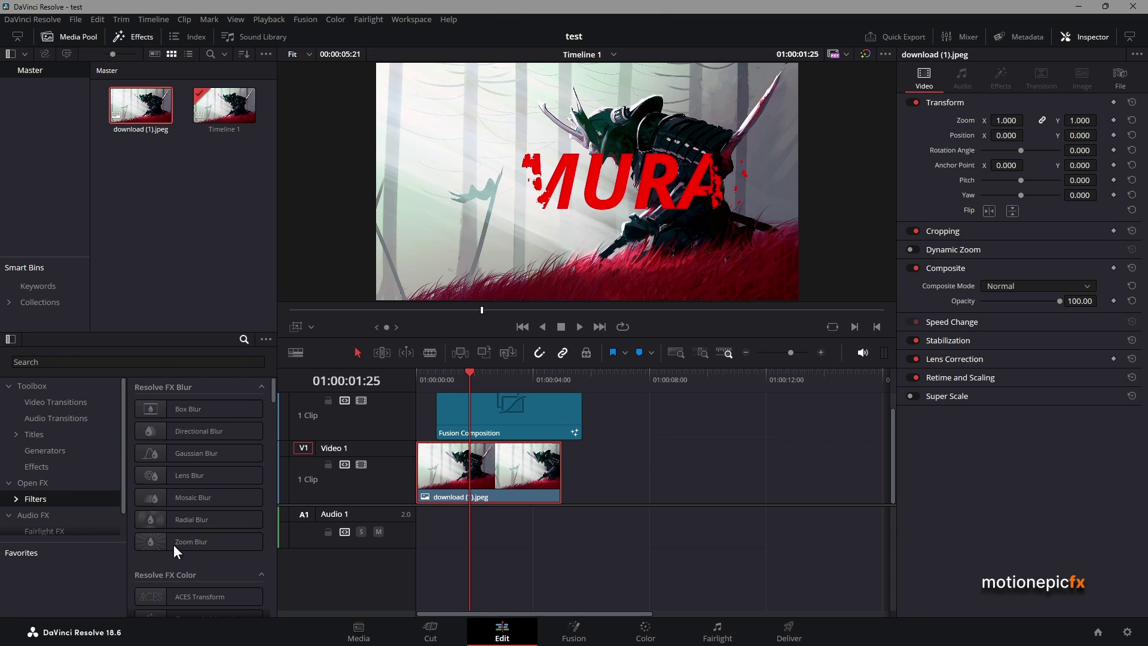
left_click_drag(179, 454, 473, 472)
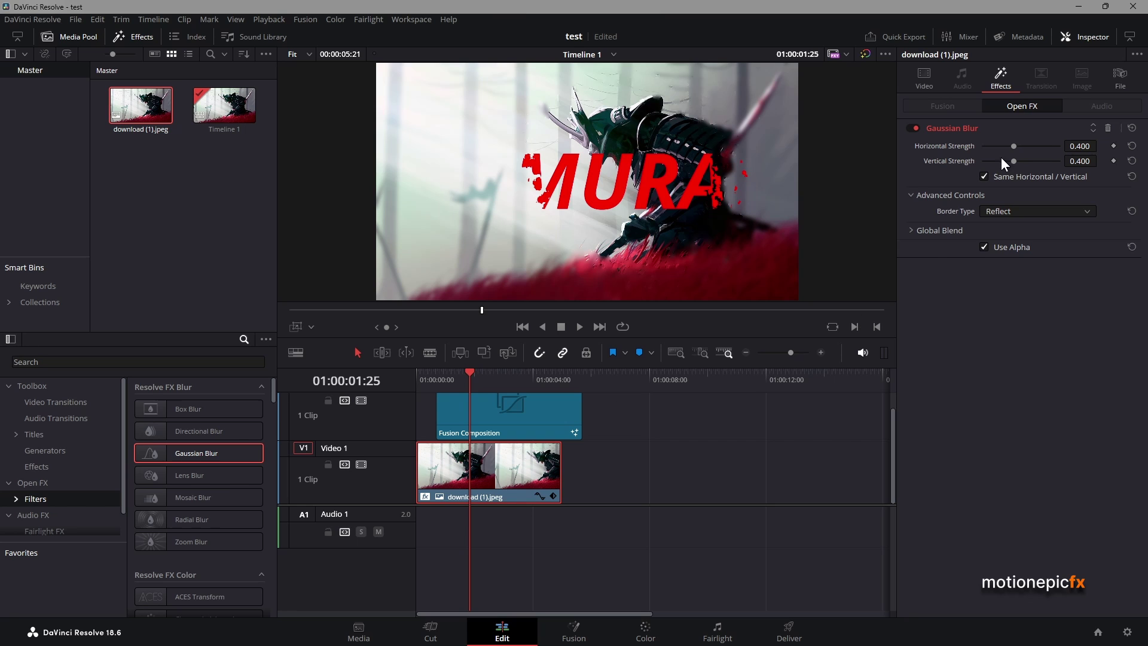
left_click_drag(1014, 161, 1033, 161)
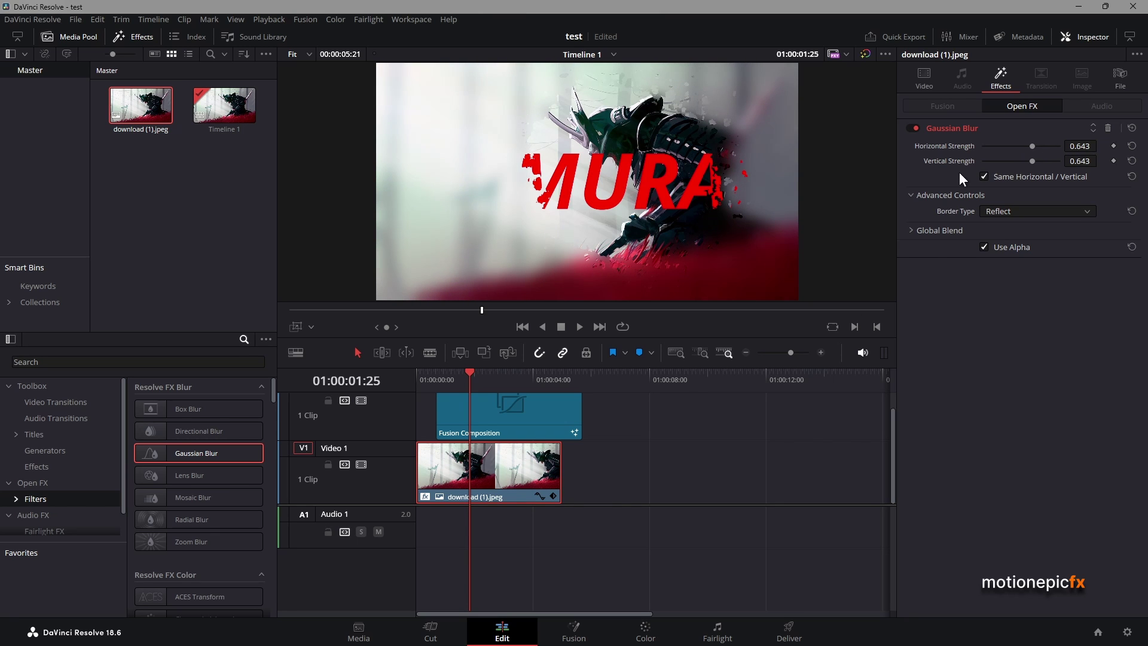
Preview the blur, delete the image clip, and move the Fusion Composition down to Video 1.
left_click_drag(445, 379, 377, 386)
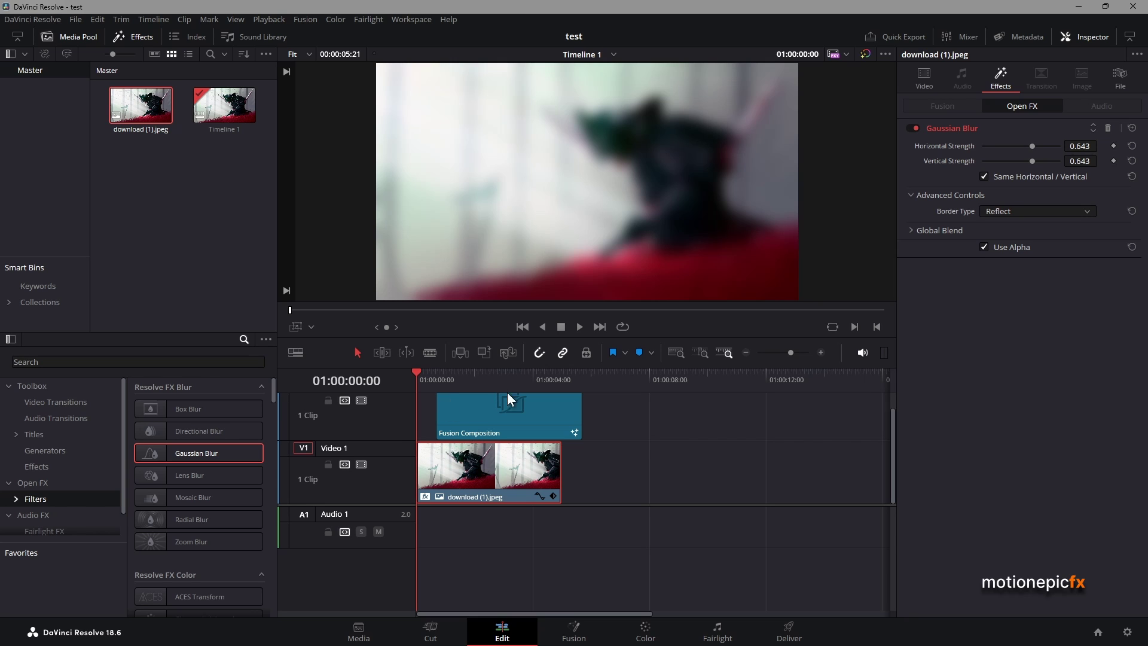
key("space")
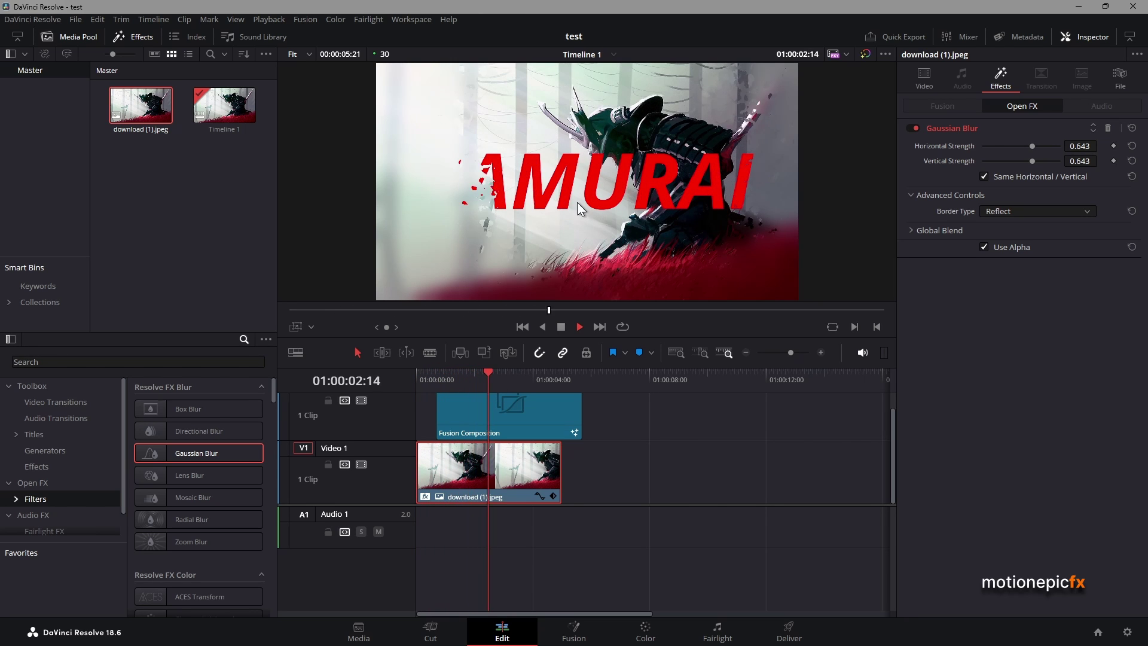
key("space")
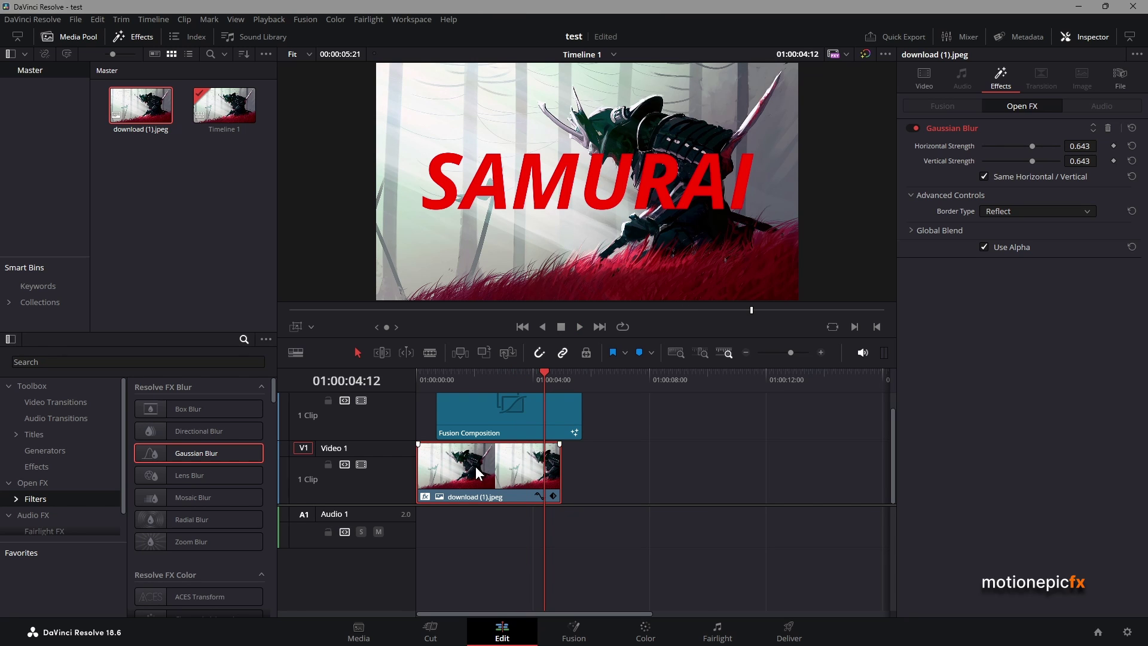
key("Delete")
left_click_drag(491, 425, 470, 474)
left_click(446, 396)
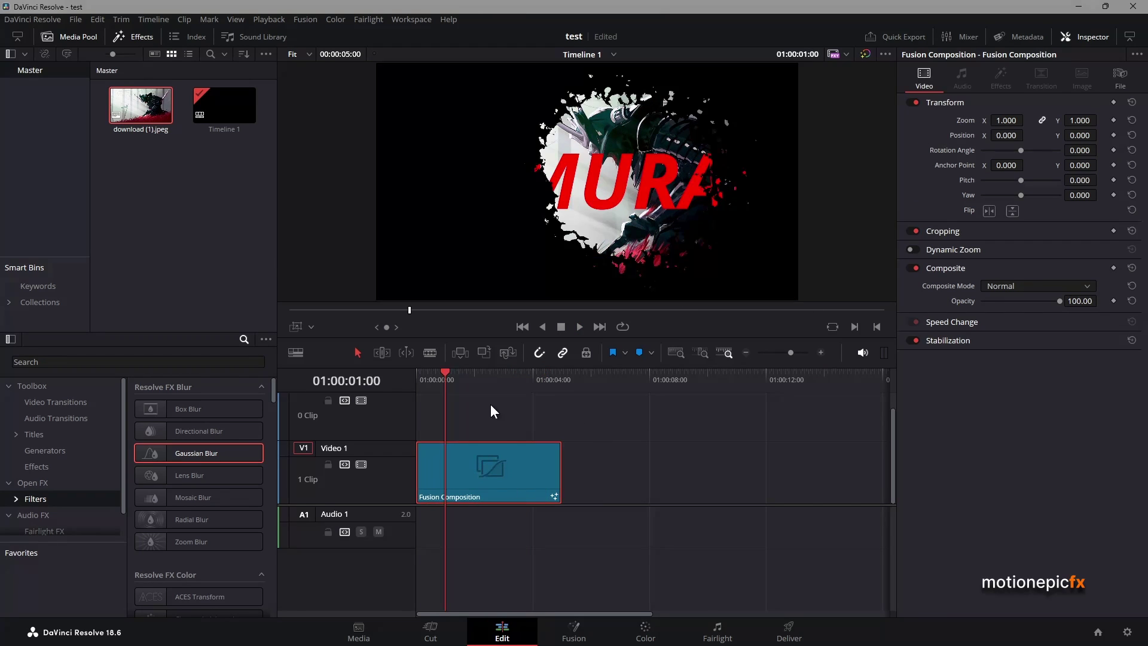
On the Fusion page, place MediaOut1 beside Merge2 and move the top four nodes upward.
left_click(481, 384)
left_click(575, 629)
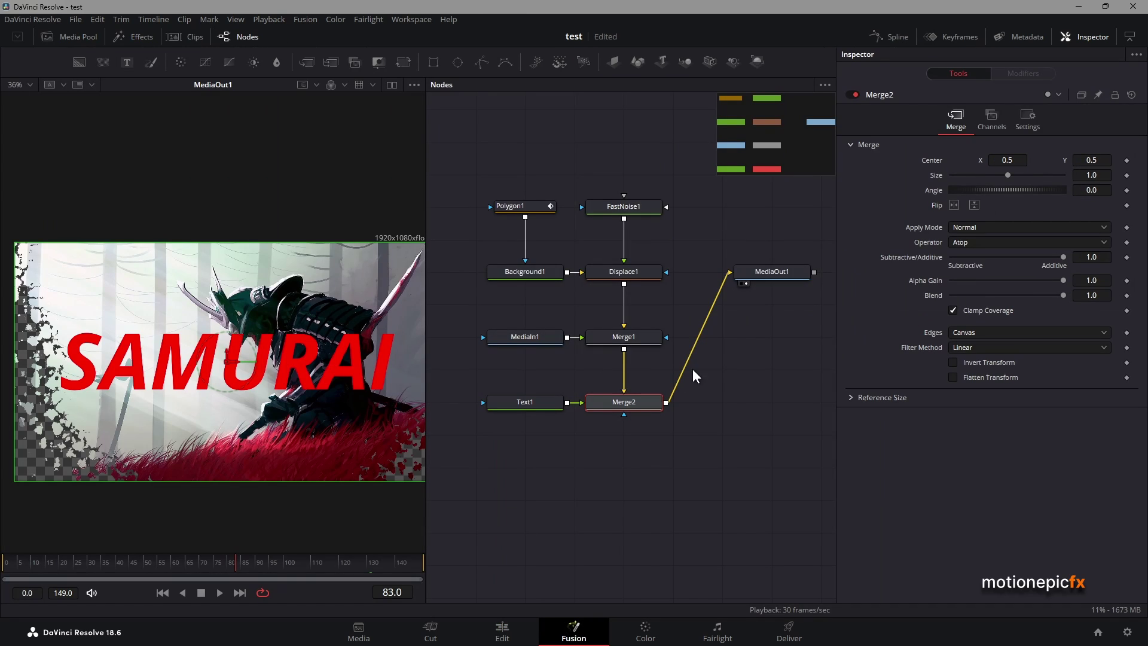
left_click_drag(759, 275, 758, 405)
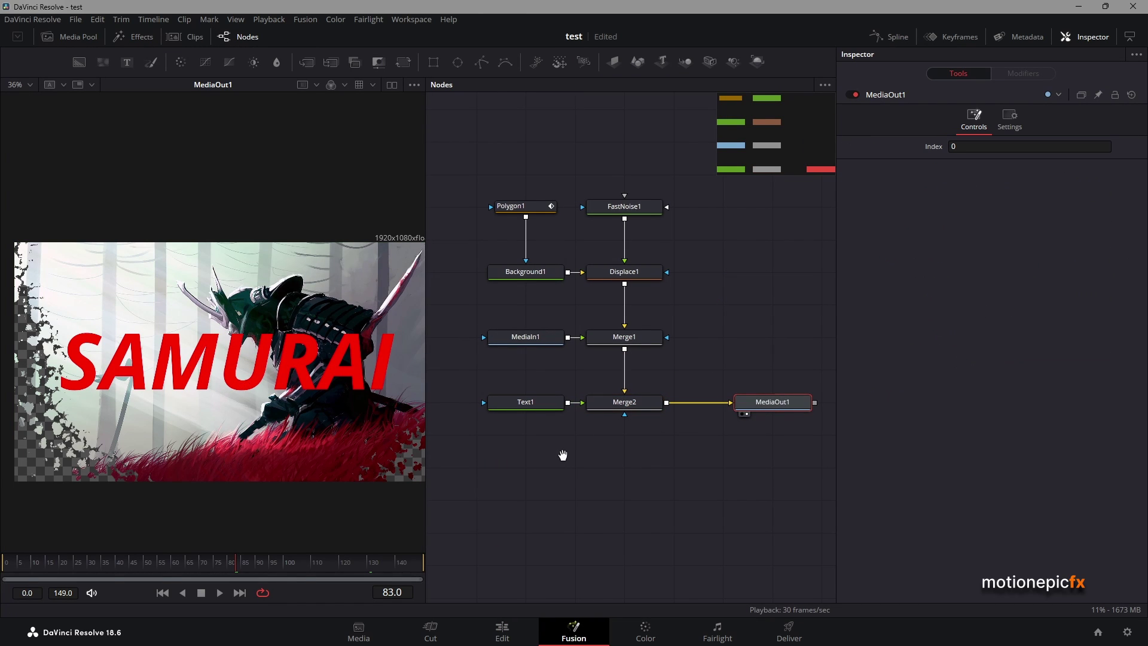
left_click_drag(565, 455, 605, 494)
left_click_drag(579, 382, 567, 379)
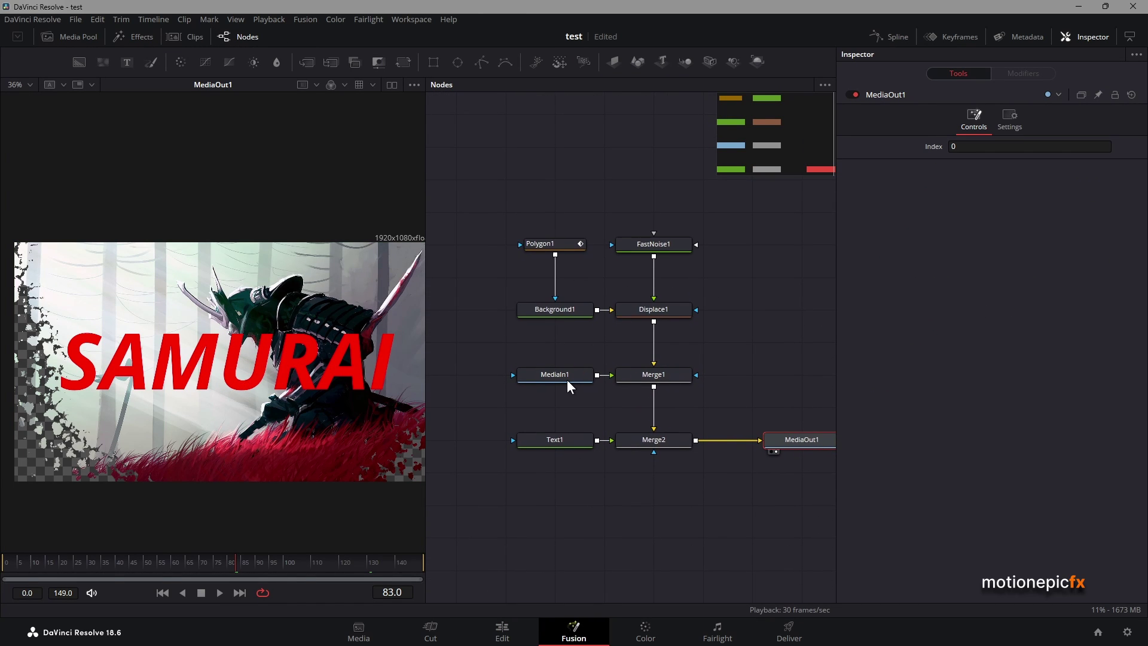
left_click_drag(511, 213, 654, 243)
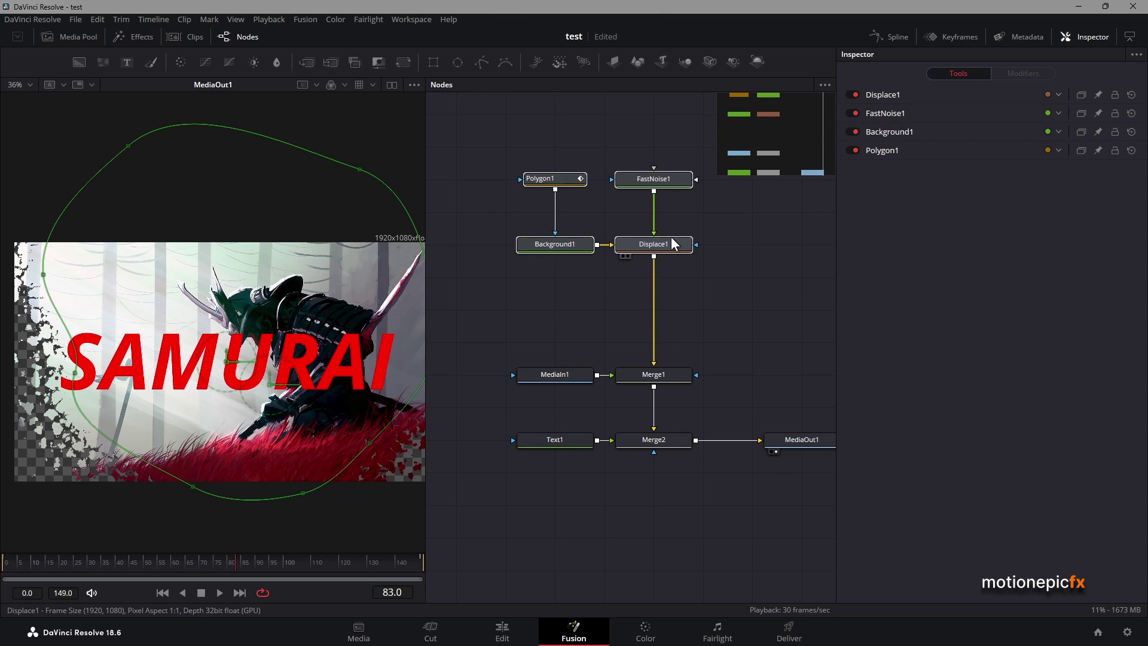
Bring up the Insert Tool > Warp options for the Displace1 node.
left_click(650, 248)
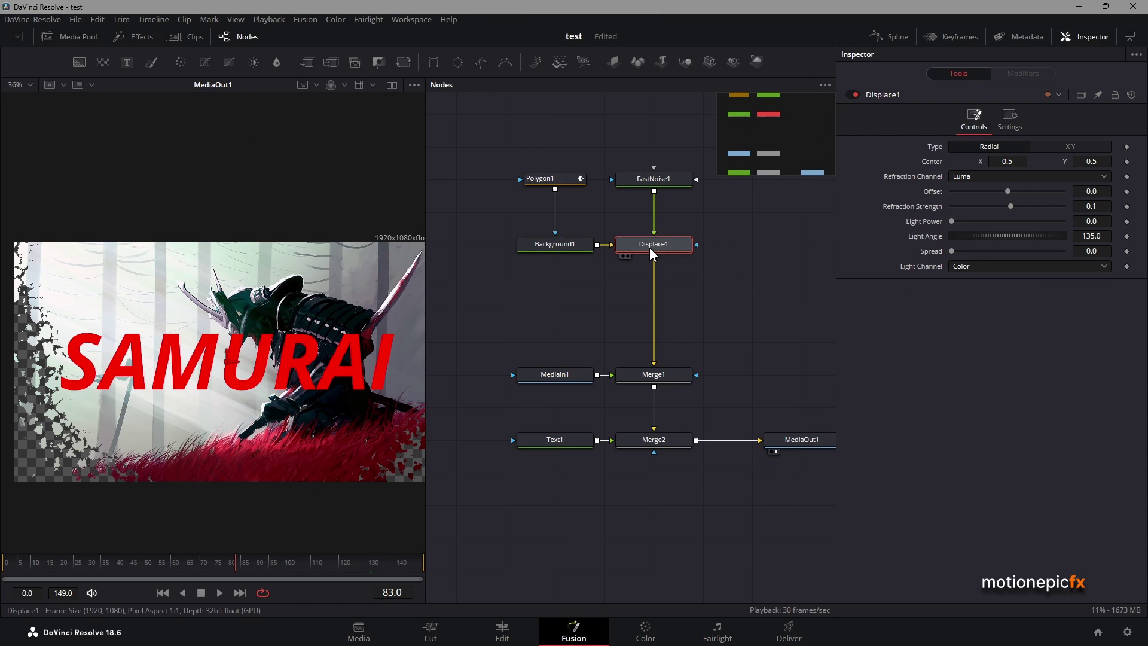
right_click(652, 247)
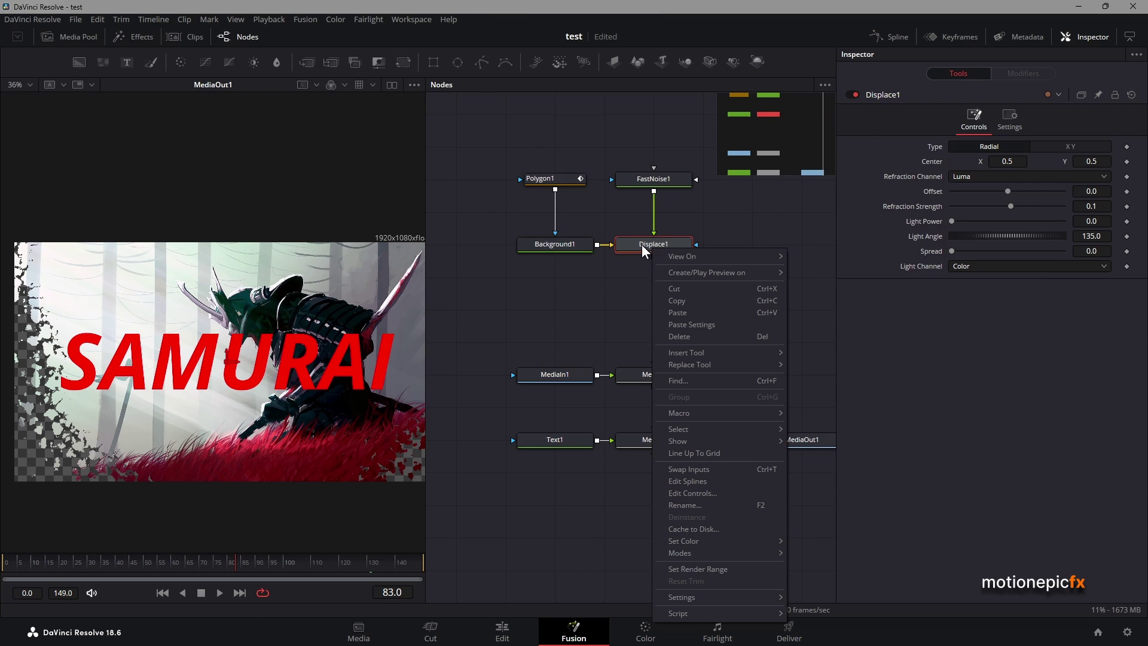
mouse_move(736, 353)
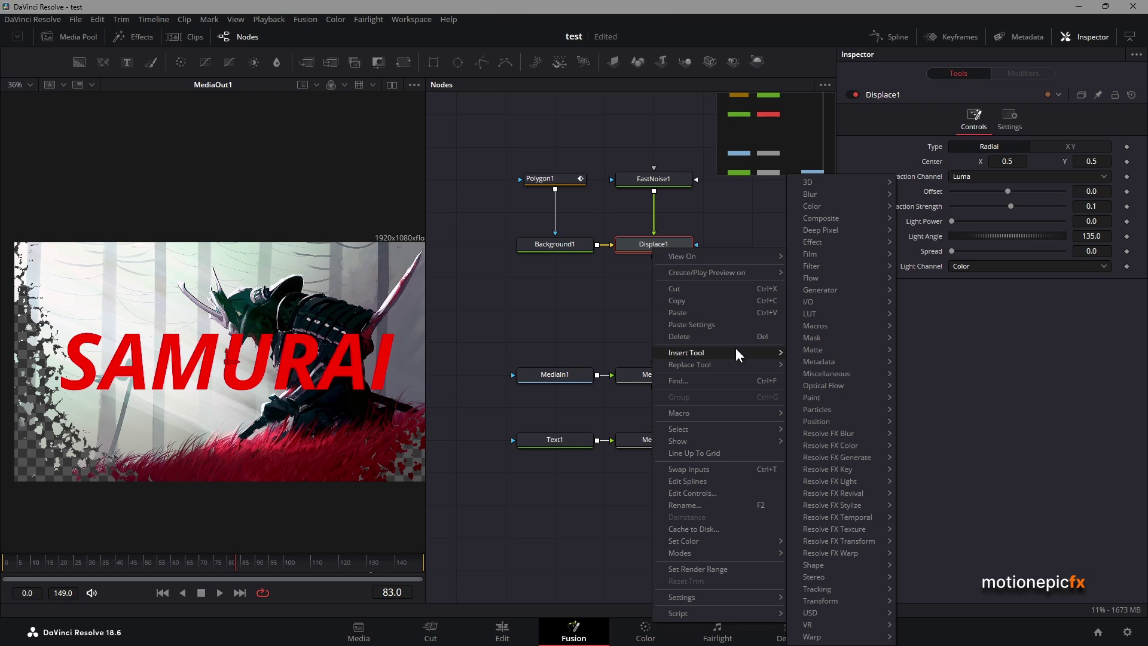
mouse_move(860, 637)
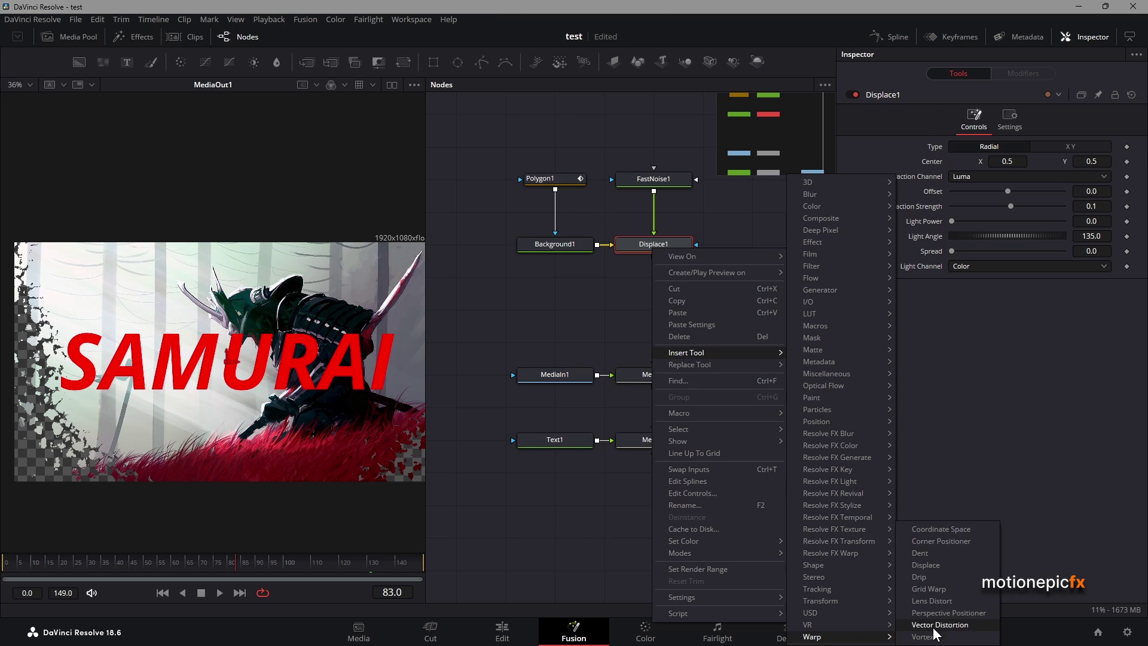
Insert a Dent warp after Displace1 and set its strength to -0.05 near frame 19.
left_click(939, 551)
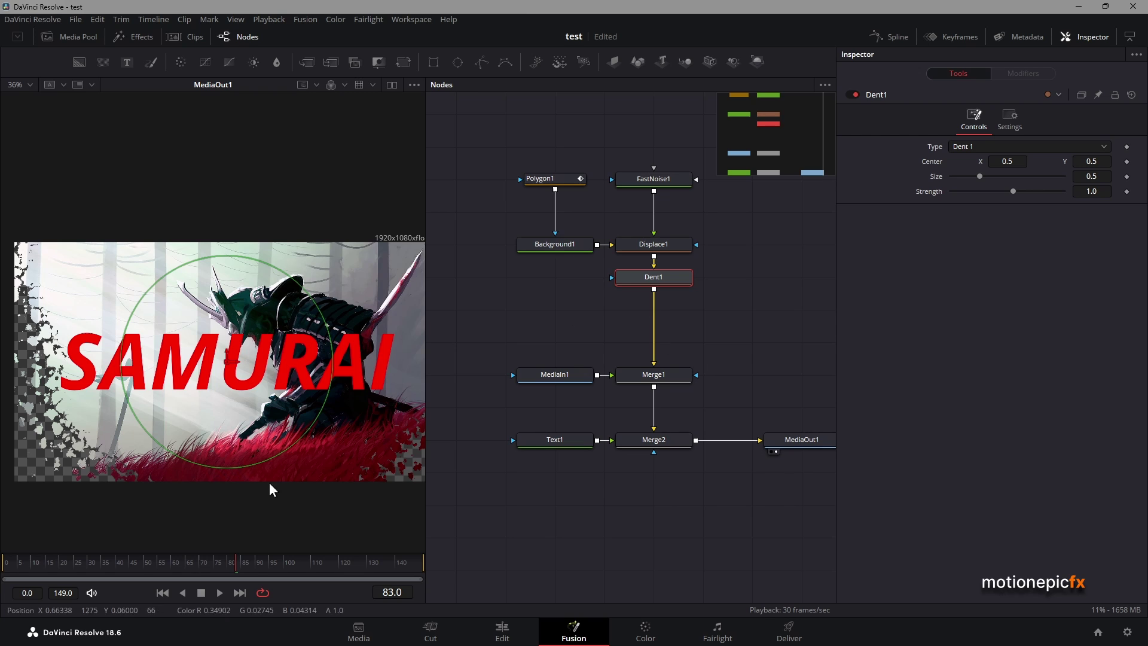
left_click_drag(128, 555, 59, 560)
scroll(239, 339, "up", 2)
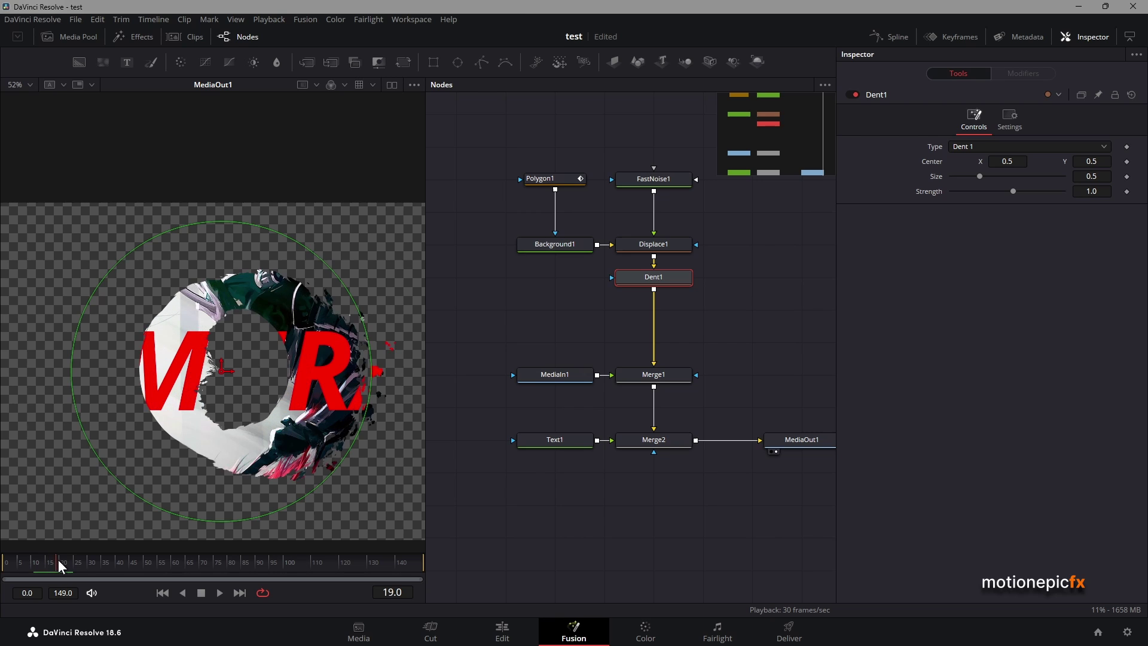
mouse_move(1013, 189)
left_mouse_down()
mouse_move(994, 175)
mouse_move(1008, 177)
left_mouse_up()
scroll(328, 265, "down", 2)
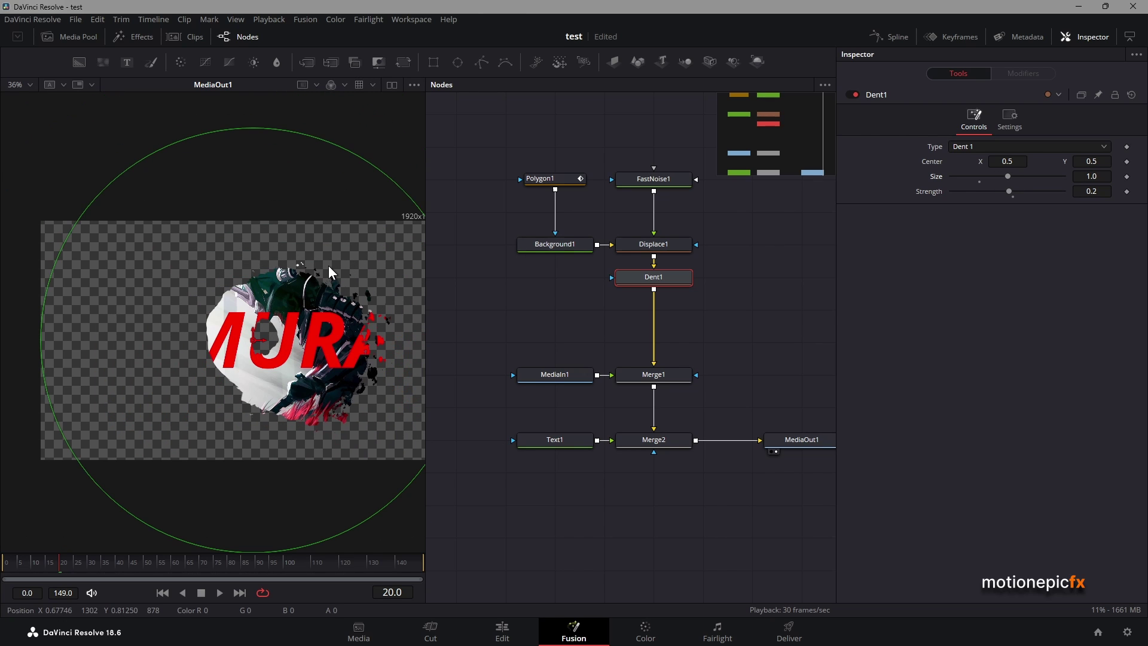
Change the Dent type to Dent 2, then select the Polygon1 reveal mask.
left_click(995, 150)
left_click(980, 178)
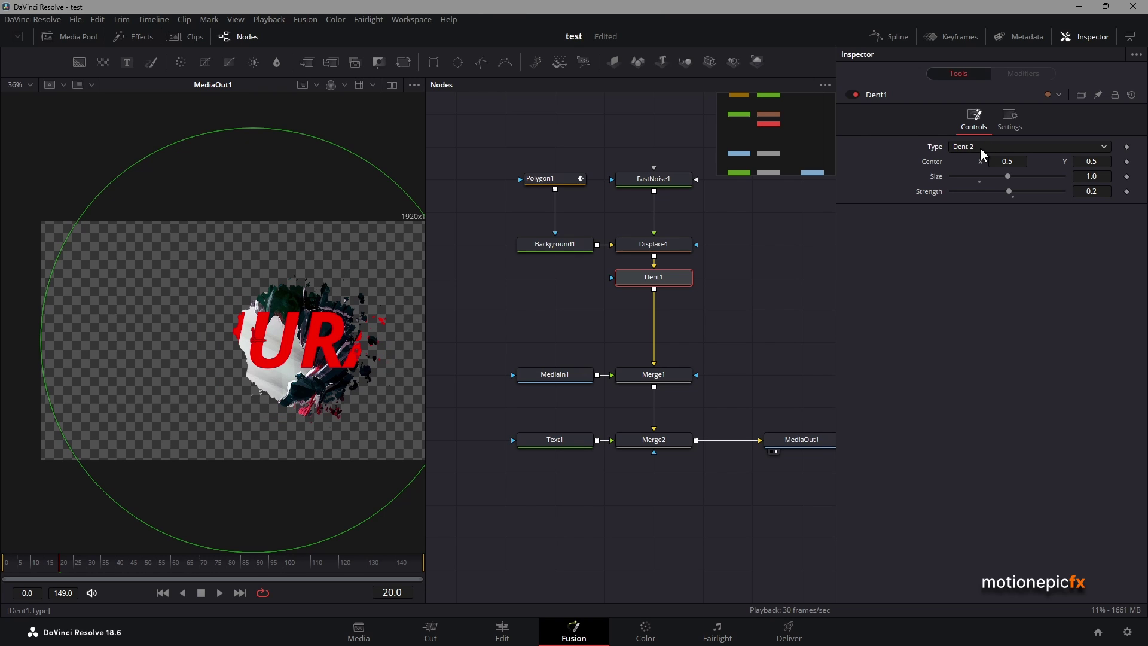
scroll(981, 148, "up", 1)
left_click(86, 567)
left_click_drag(554, 181, 569, 238)
left_click(569, 238)
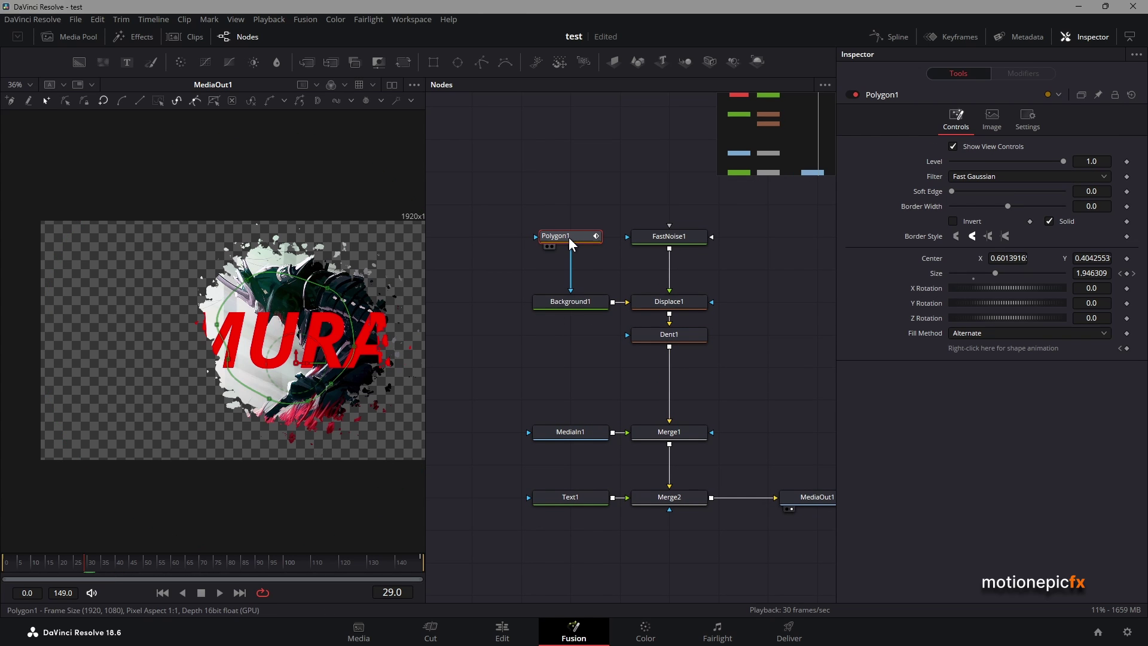
At frame 0, move Polygon1's centre to X 1.03 and keyframe Center.
left_click(162, 593)
scroll(257, 310, "down", 2)
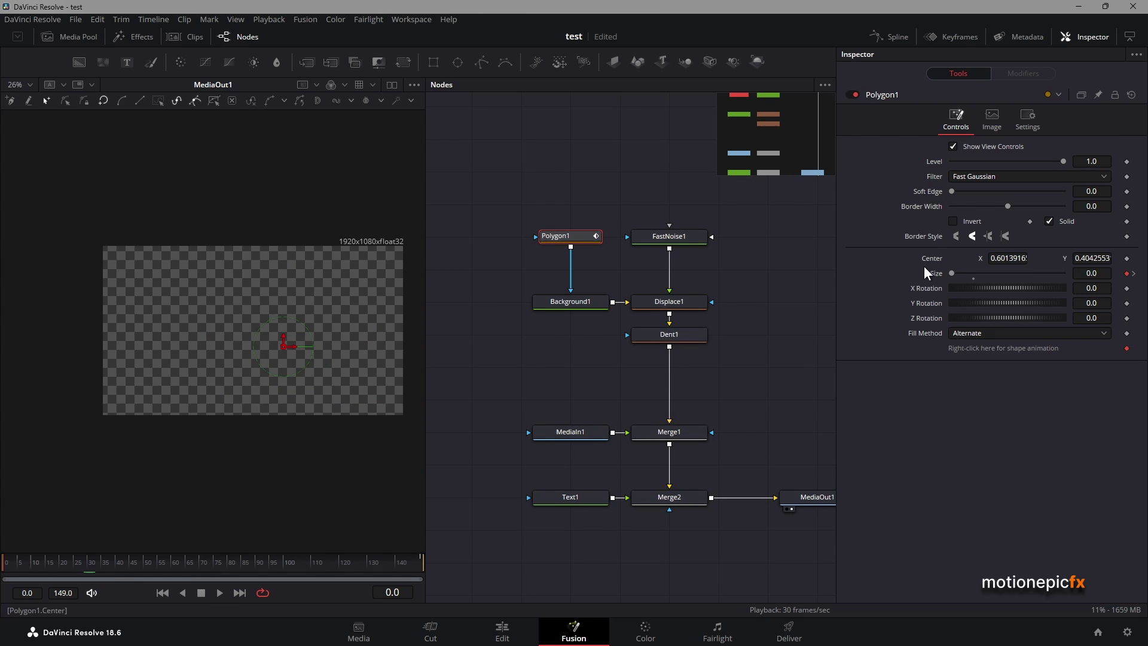
left_click_drag(293, 346, 431, 339)
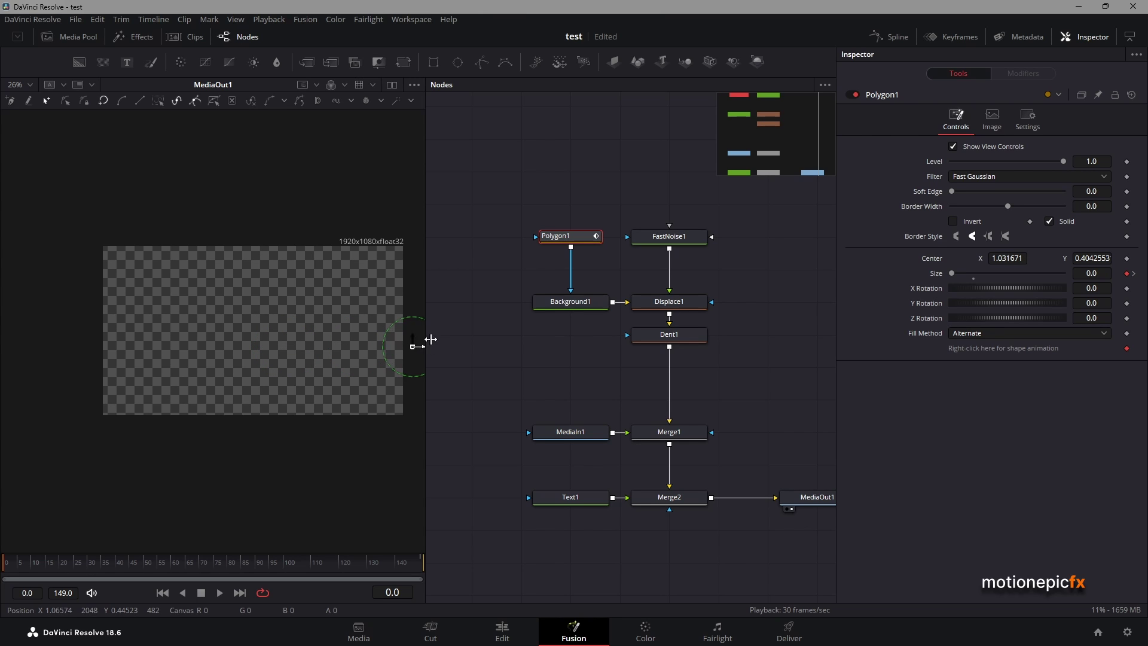
left_click(1127, 257)
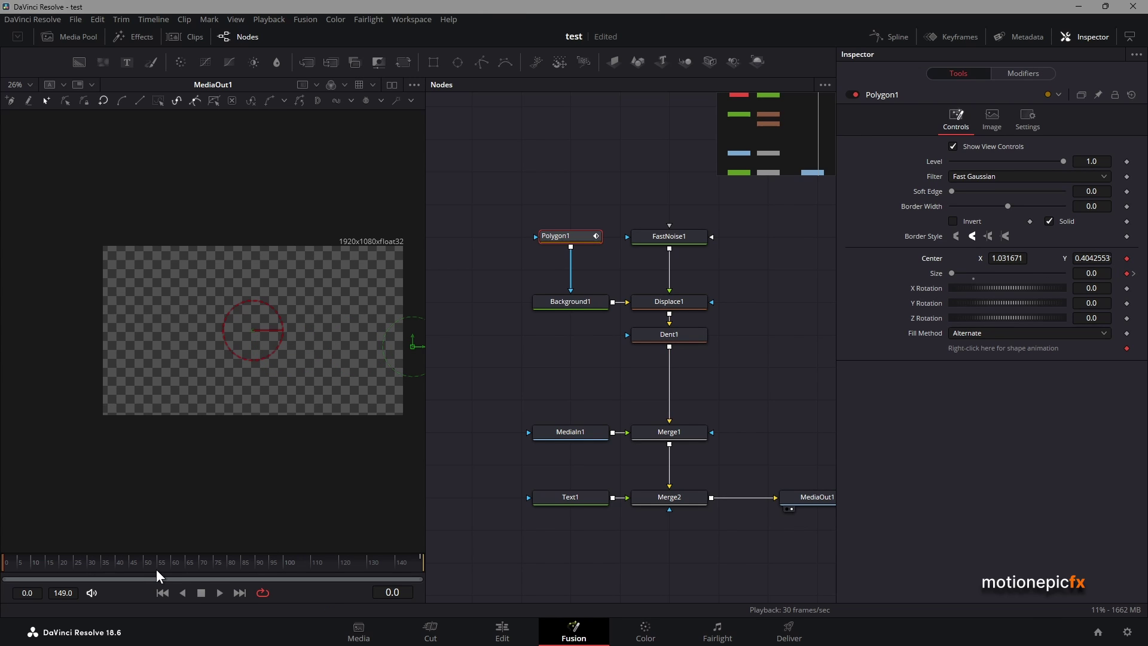
At a later frame, shift the polygon centre left to about 0.47 and play the reveal.
left_click_drag(161, 566, 423, 555)
left_click_drag(1008, 258, 818, 538)
left_click(168, 593)
key("space")
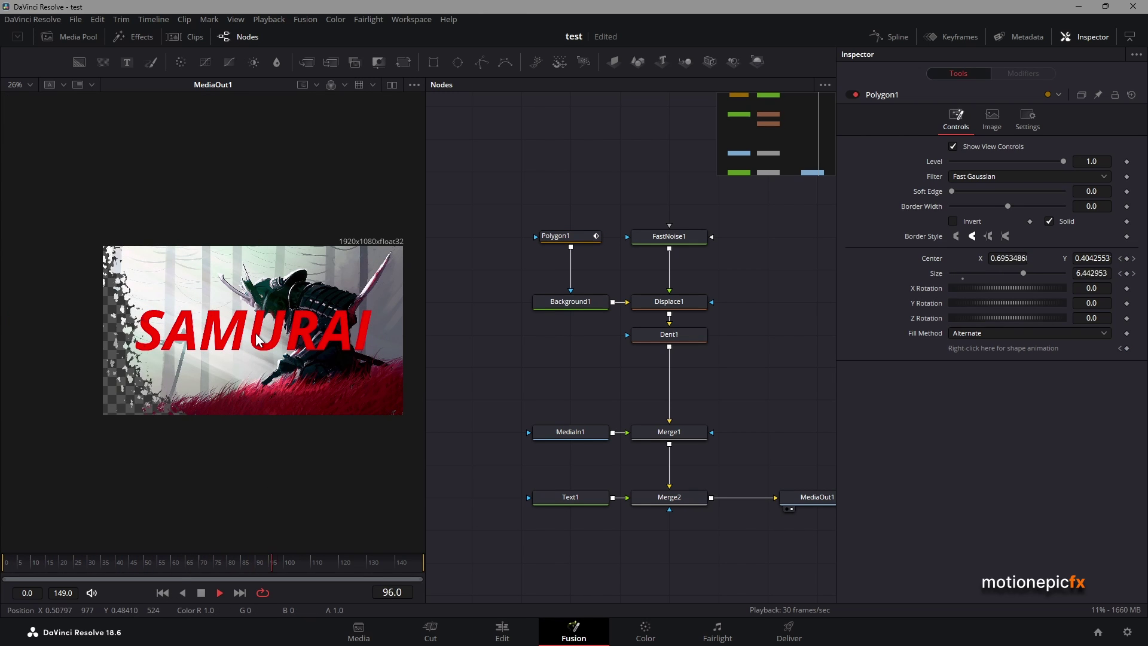
key("space")
Around frame 54, raise Dent1's strength to 1.9 and enlarge its size to 0.9.
left_click(684, 335)
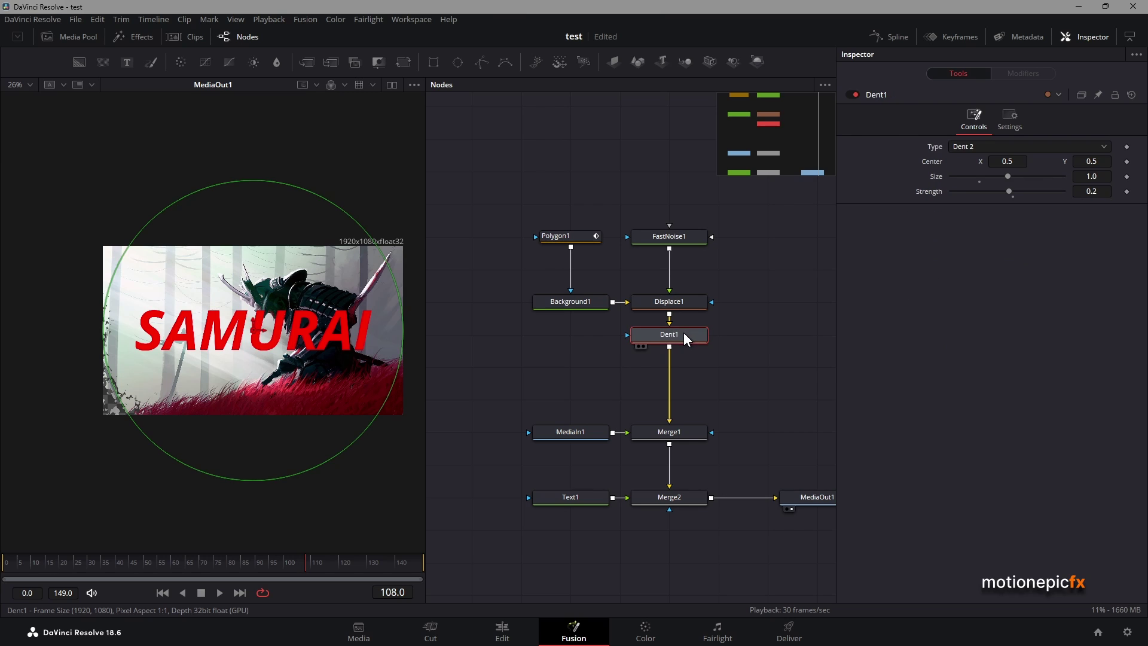
left_click_drag(139, 560, 149, 559)
mouse_move(1009, 190)
left_mouse_down()
mouse_move(1019, 189)
mouse_move(1003, 177)
left_mouse_up()
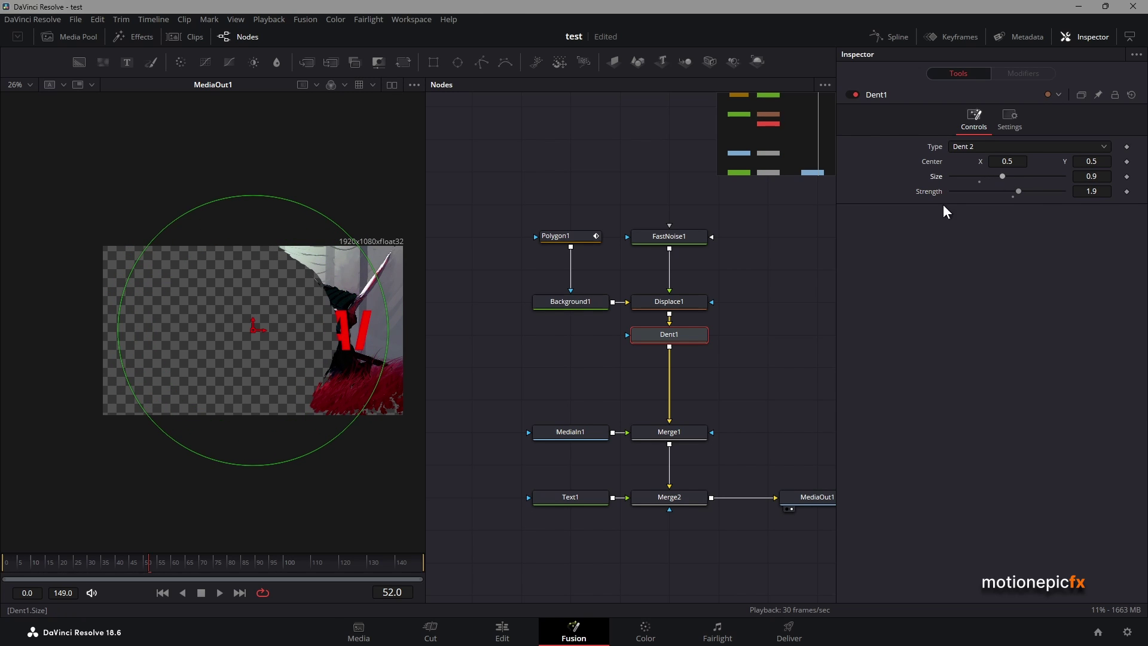
left_click_drag(82, 559, 181, 561)
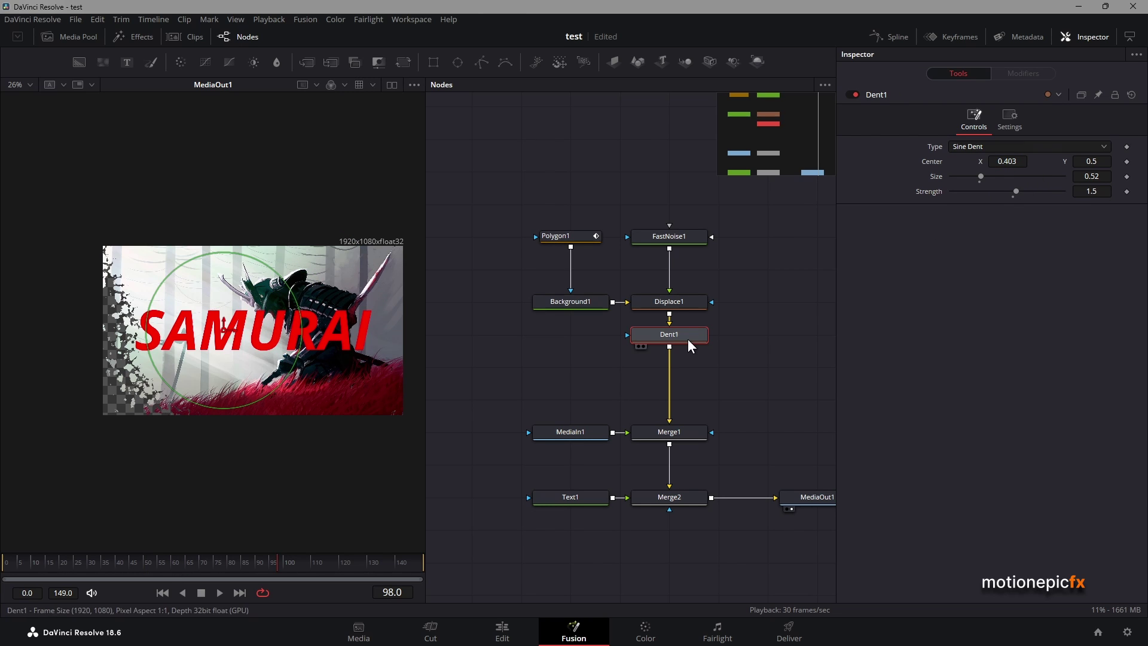
Insert a Drip warp node after Displace1 via Insert Tool > Warp > Drip.
left_click(664, 302)
right_click(659, 303)
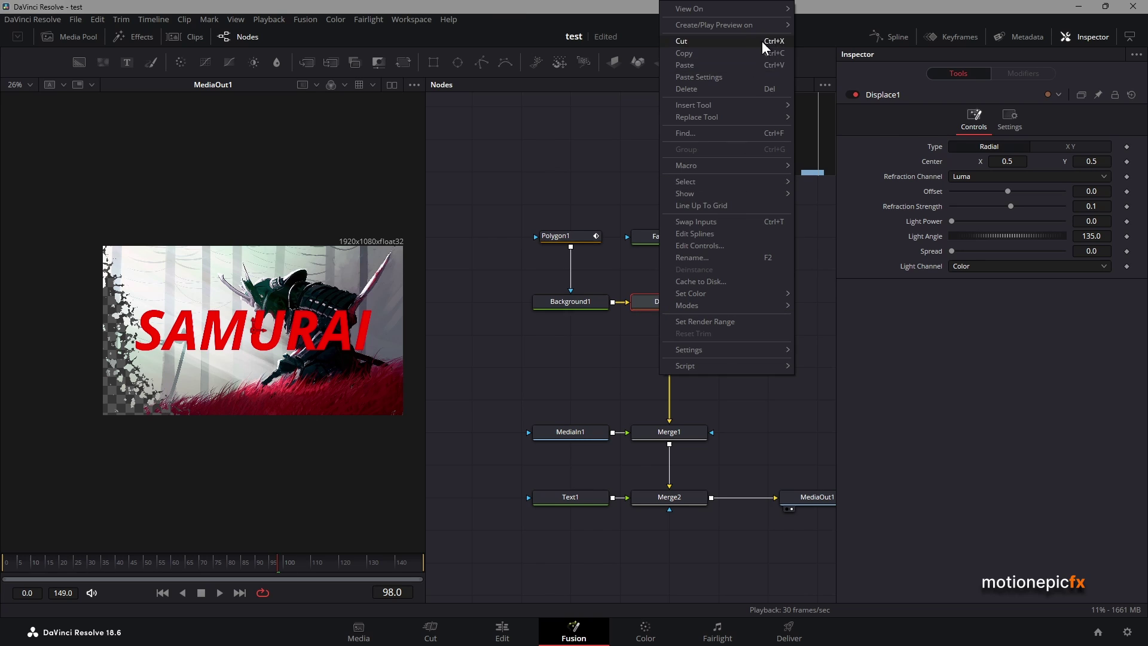
mouse_move(762, 106)
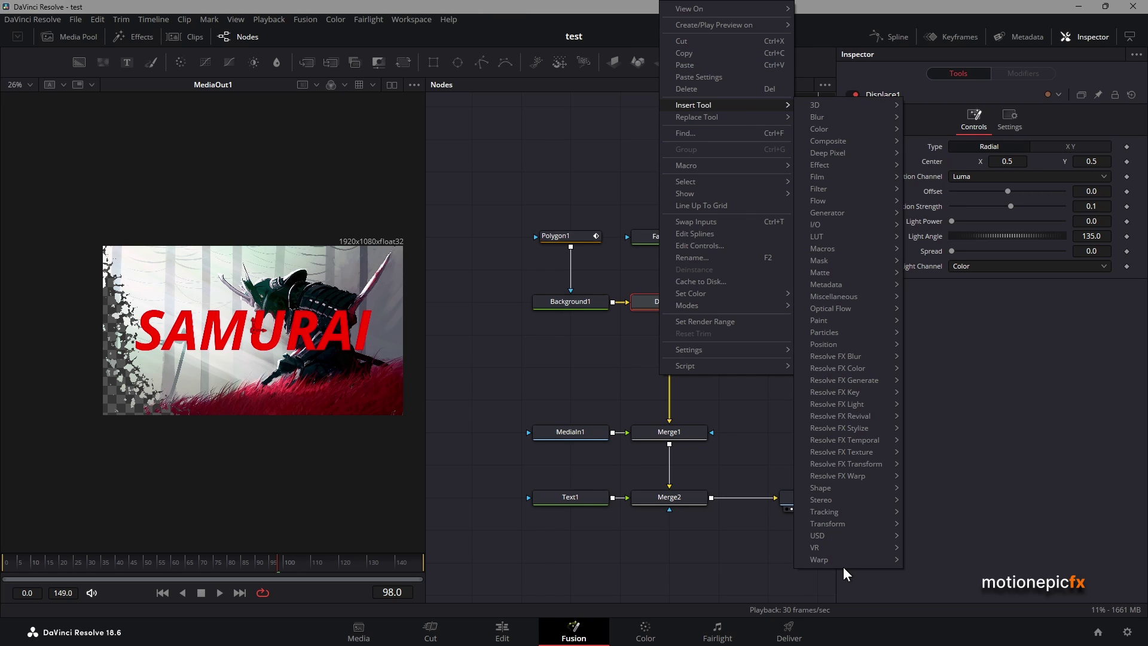
mouse_move(849, 565)
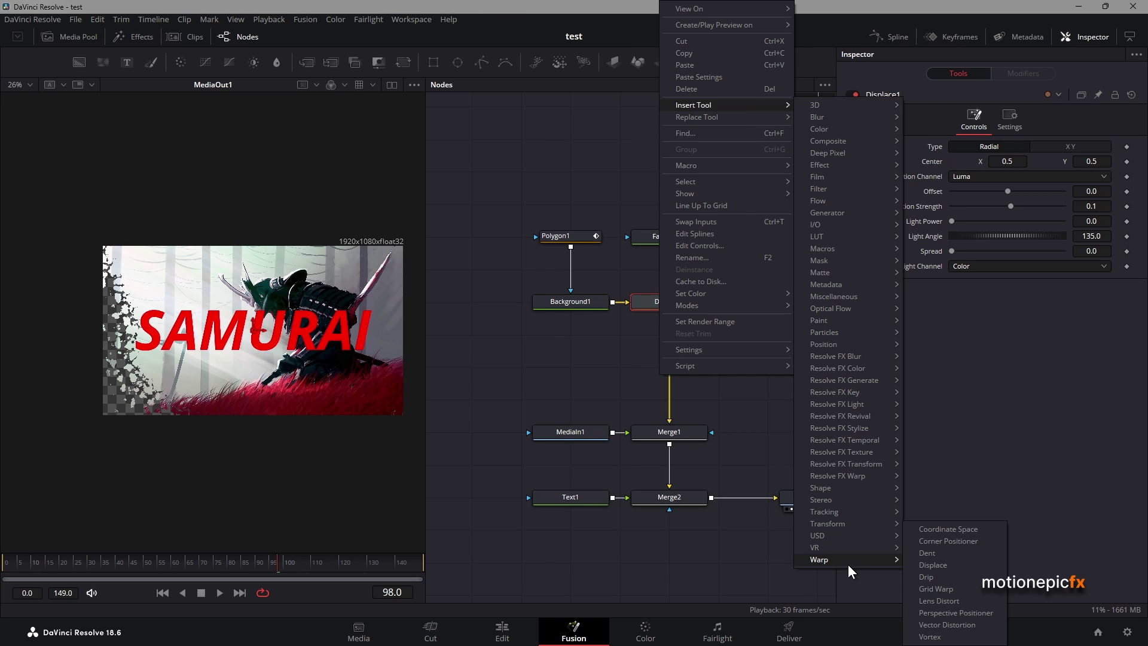
left_click(941, 577)
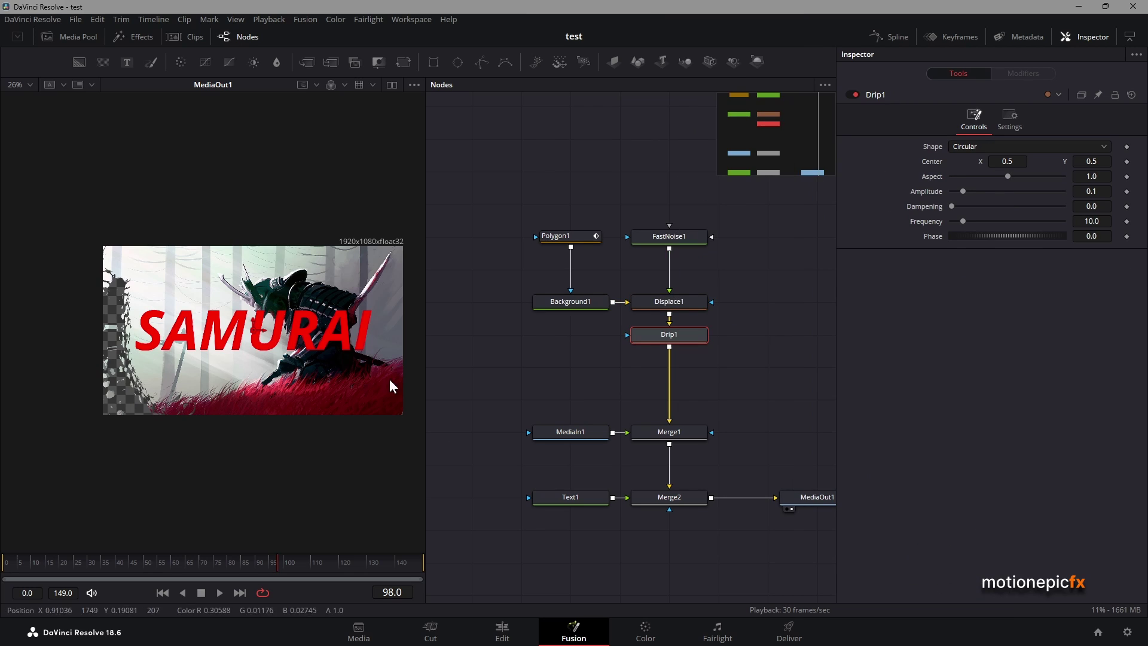
Preview the drip from frame 35 to 75 and toggle Drip1 off and on to compare.
left_click(101, 565)
left_click_drag(101, 565, 222, 561)
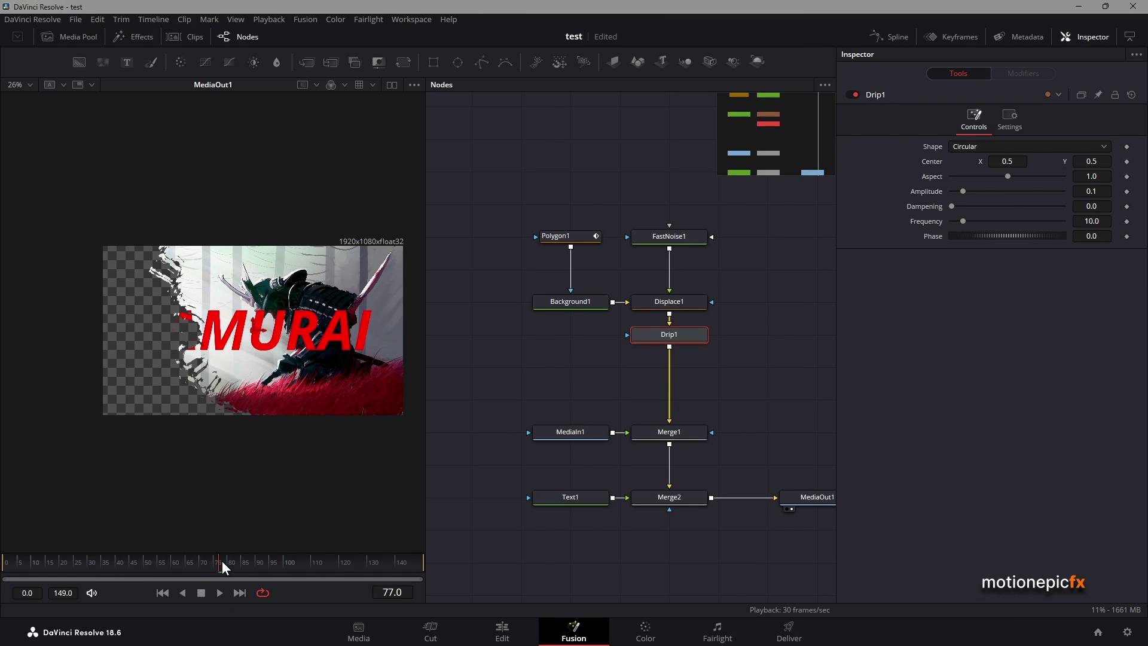
scroll(187, 317, "up", 4)
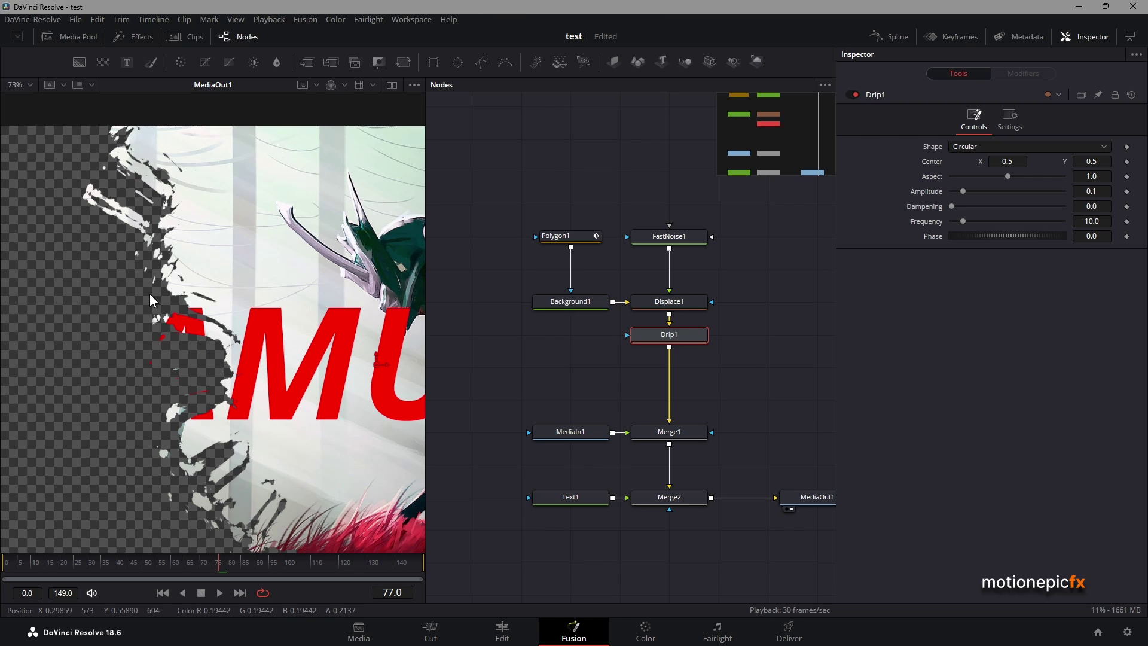
left_click(852, 95)
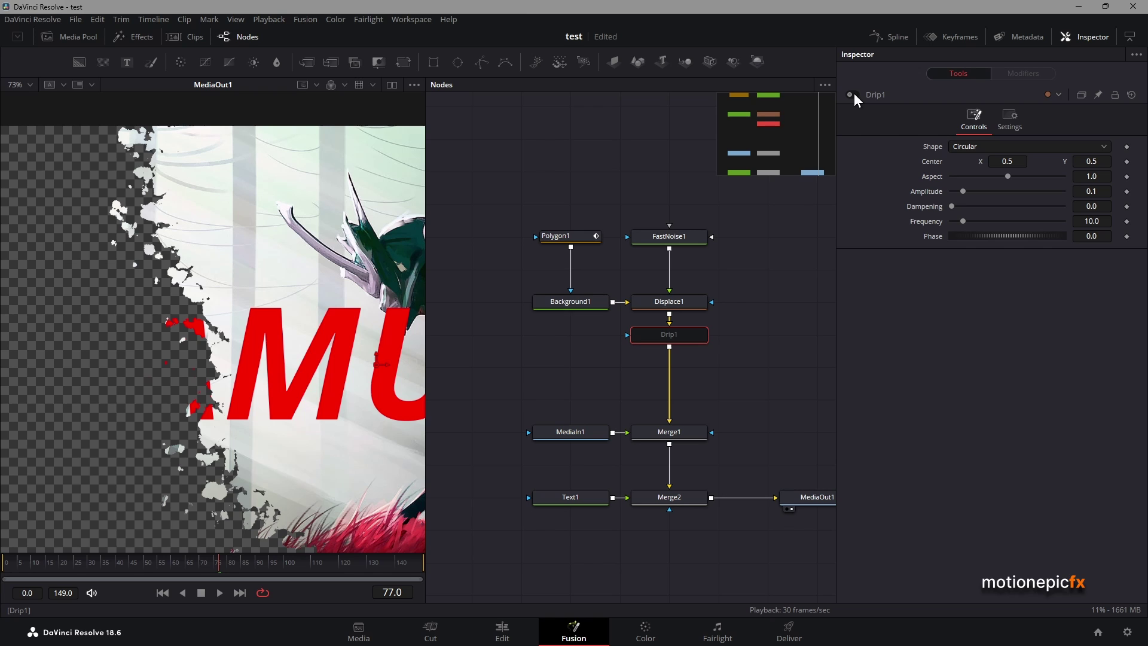
left_click(851, 95)
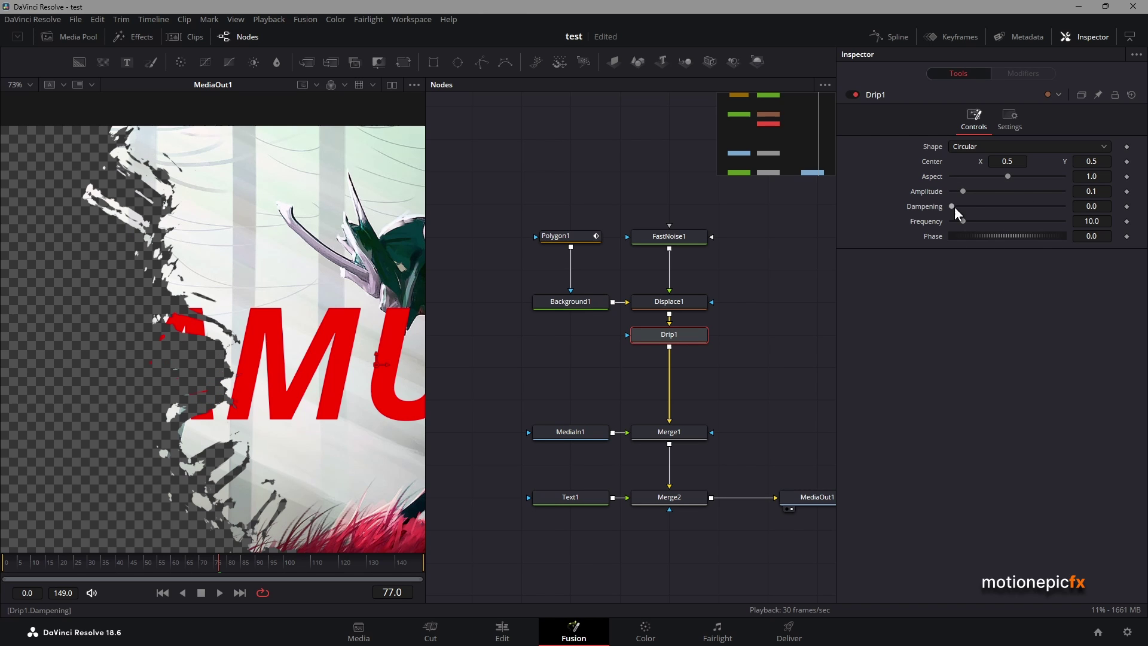
Reset the drip aspect to default and change the Drip shape from Square to Random.
left_click_drag(1008, 176, 963, 221)
double_click(1010, 177)
left_click(980, 146)
left_click(973, 173)
scroll(250, 256, "down", 3)
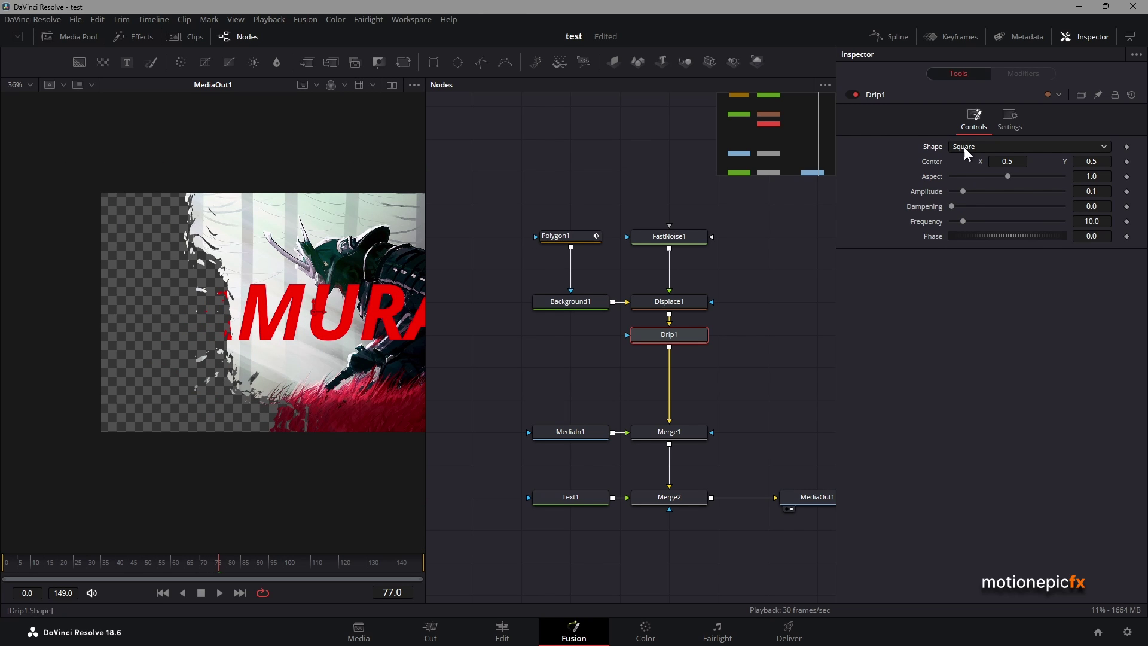
left_click(964, 147)
left_click(966, 185)
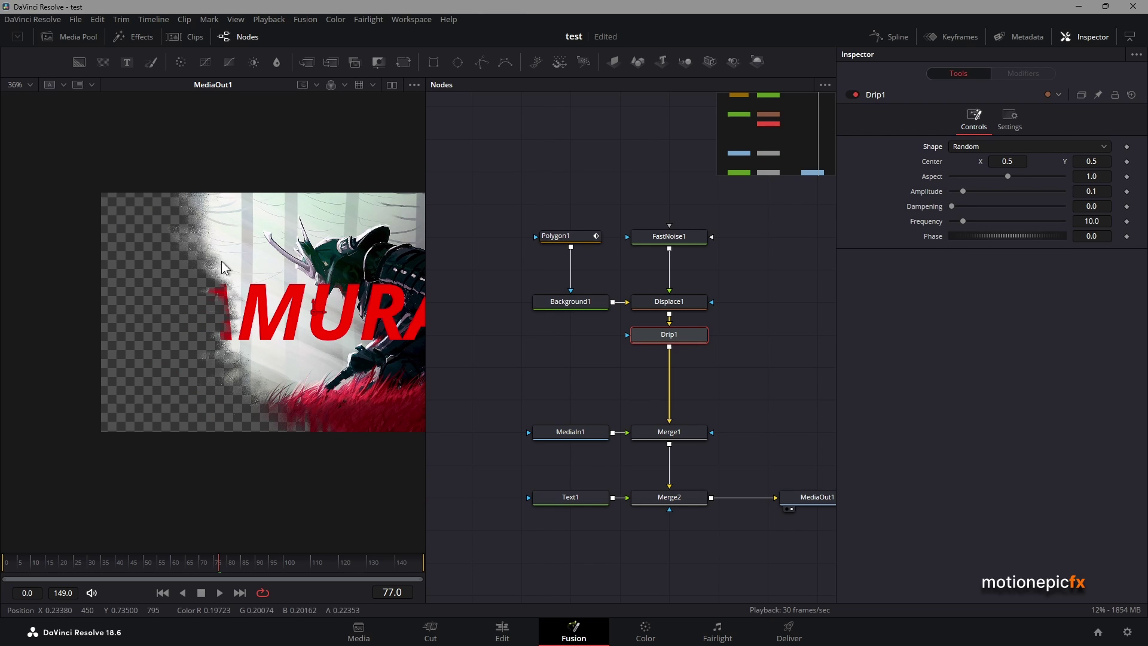
scroll(231, 266, "up", 3)
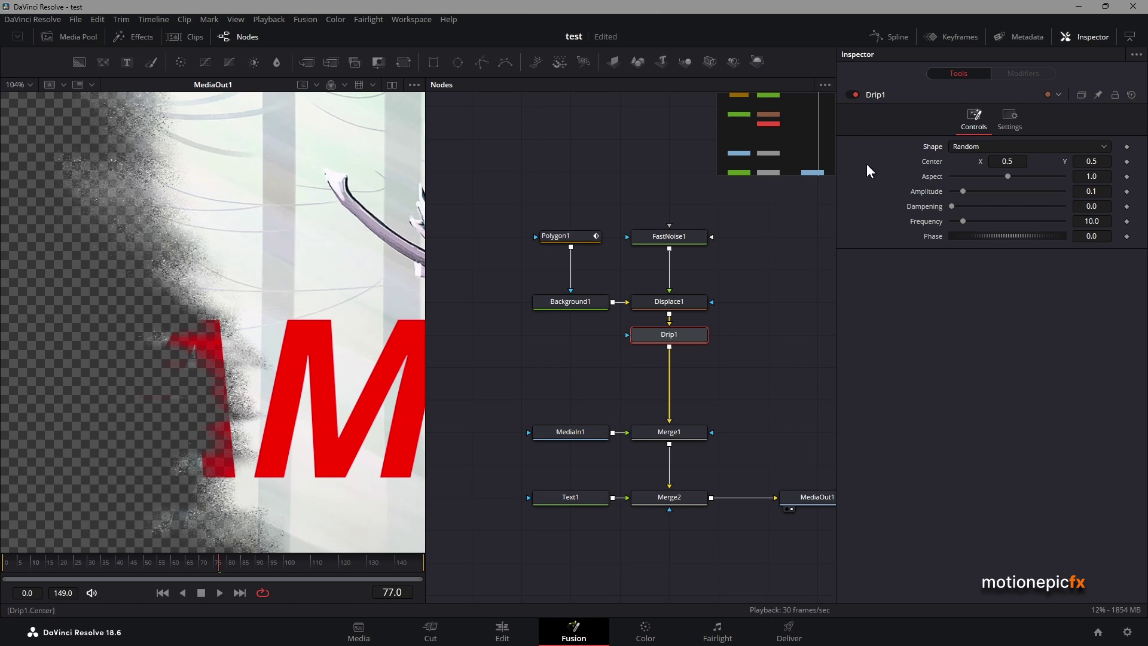
Raise Drip1's dampening to 0.204 and play the reveal from frame 0.
left_click_drag(952, 207, 978, 213)
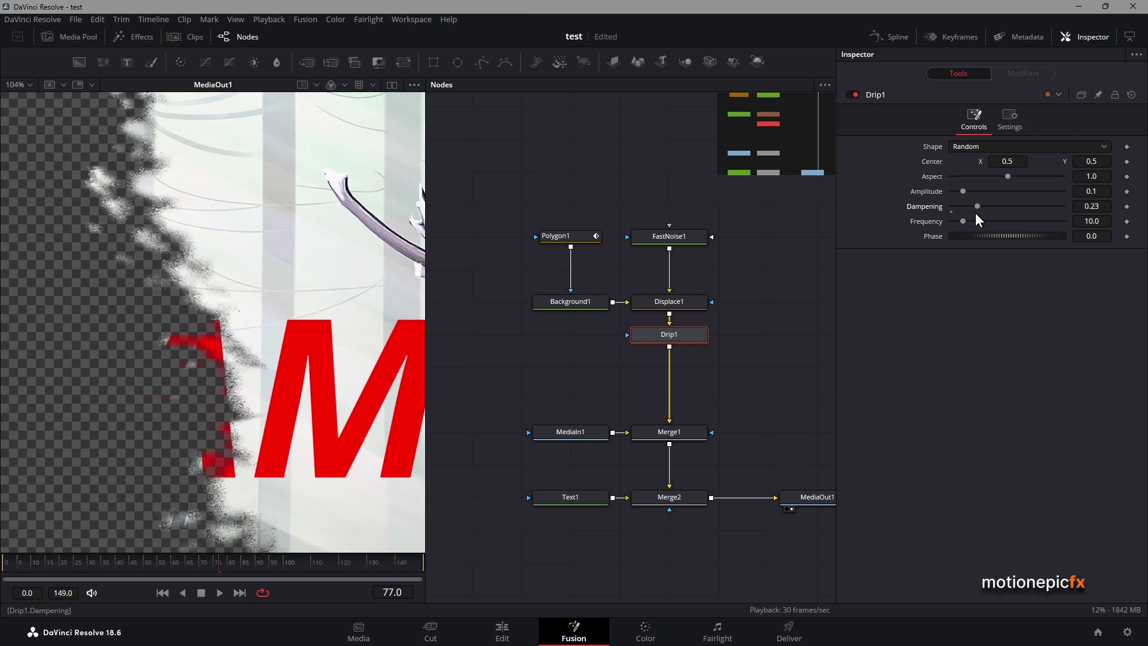
scroll(1105, 207, "down", 3)
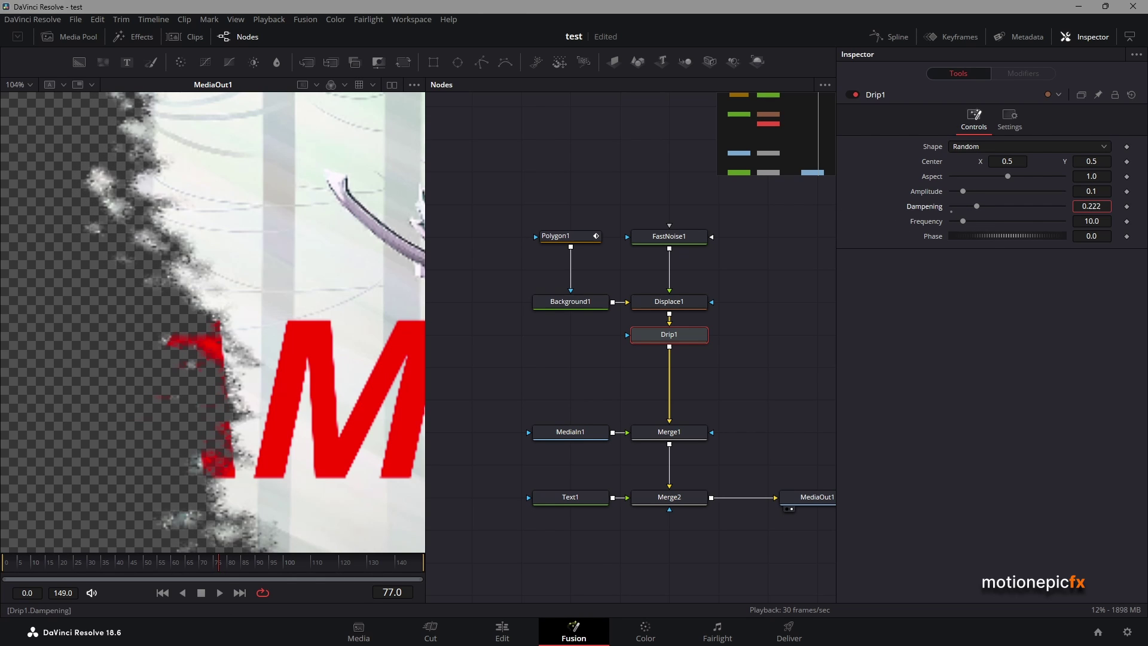
scroll(123, 221, "down", 2)
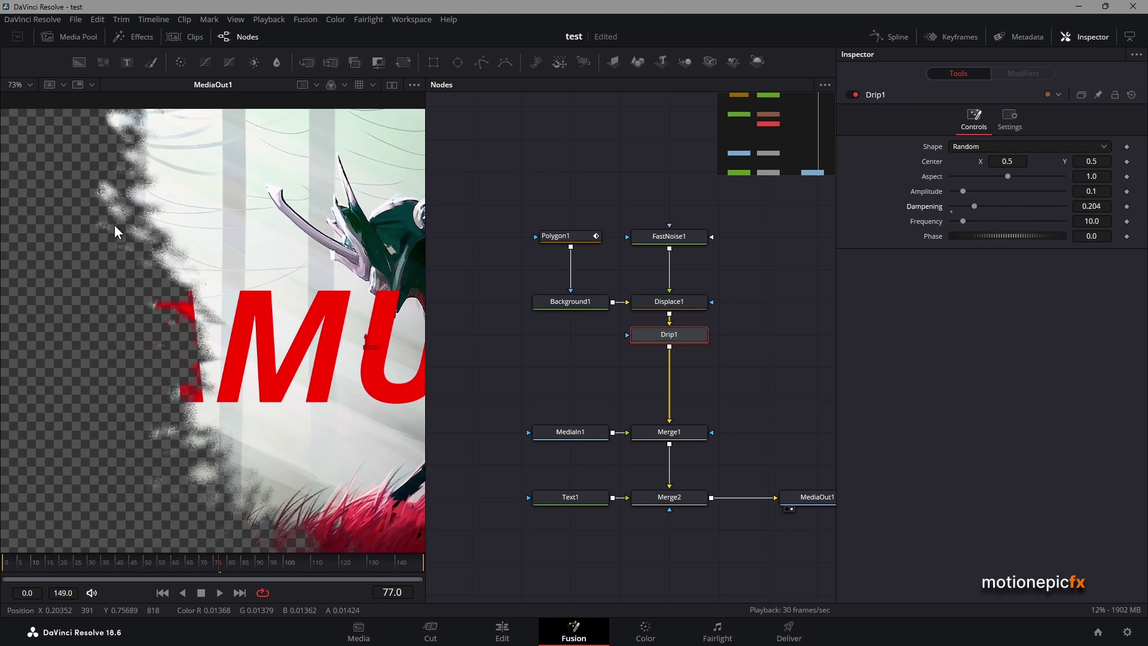
scroll(114, 225, "down", 2)
left_click(170, 591)
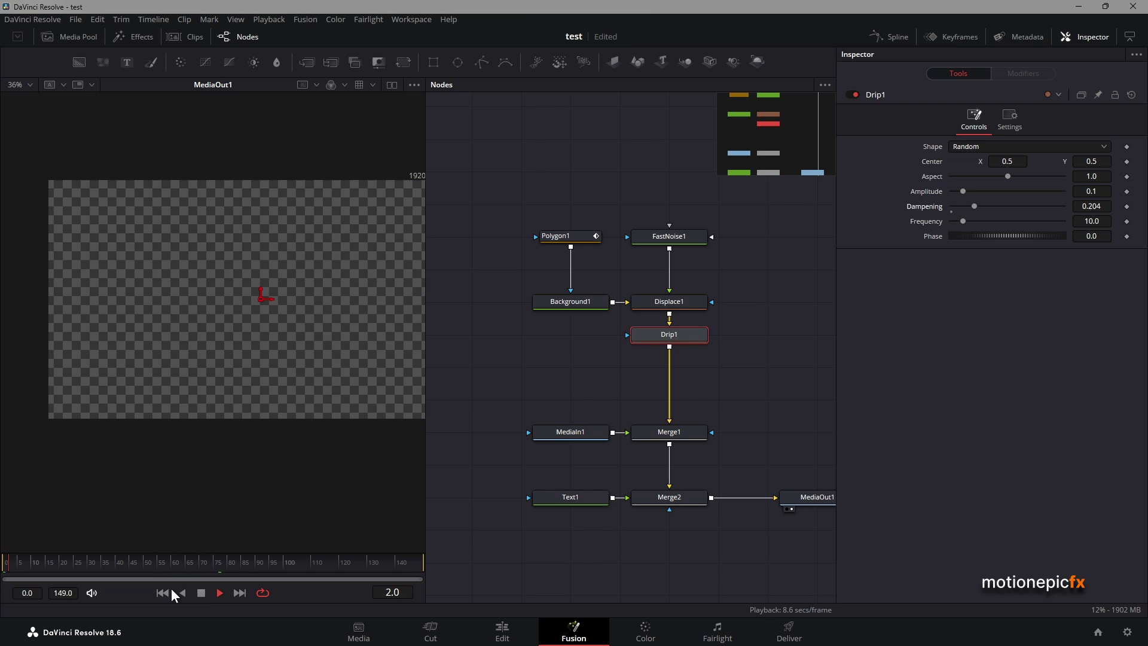
key("space")
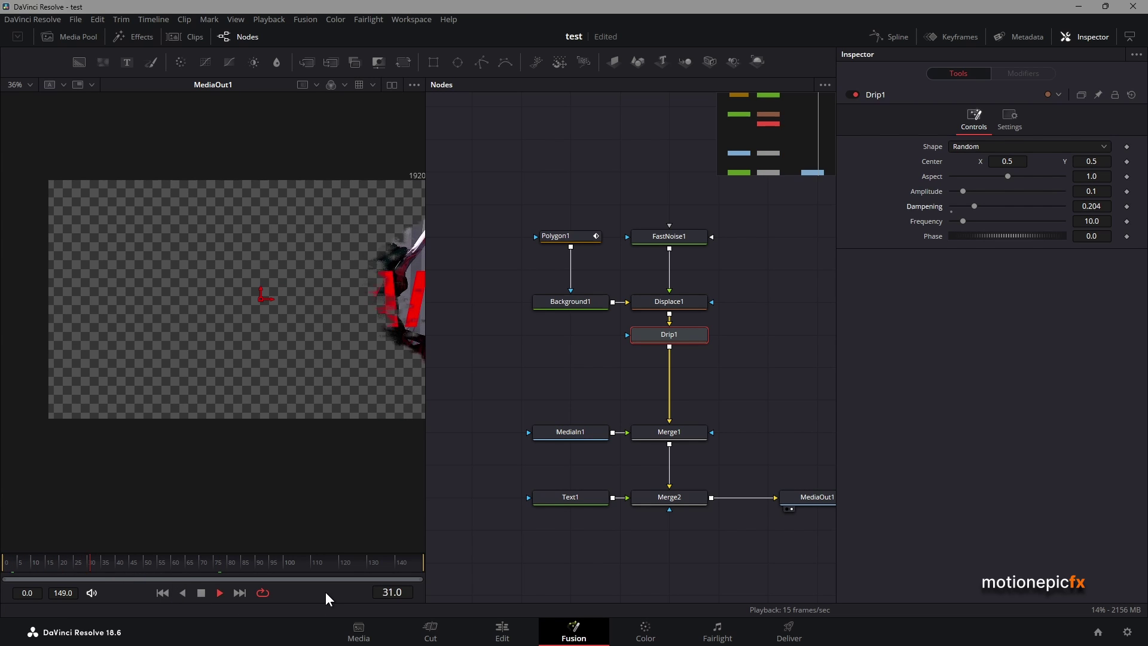
key("space")
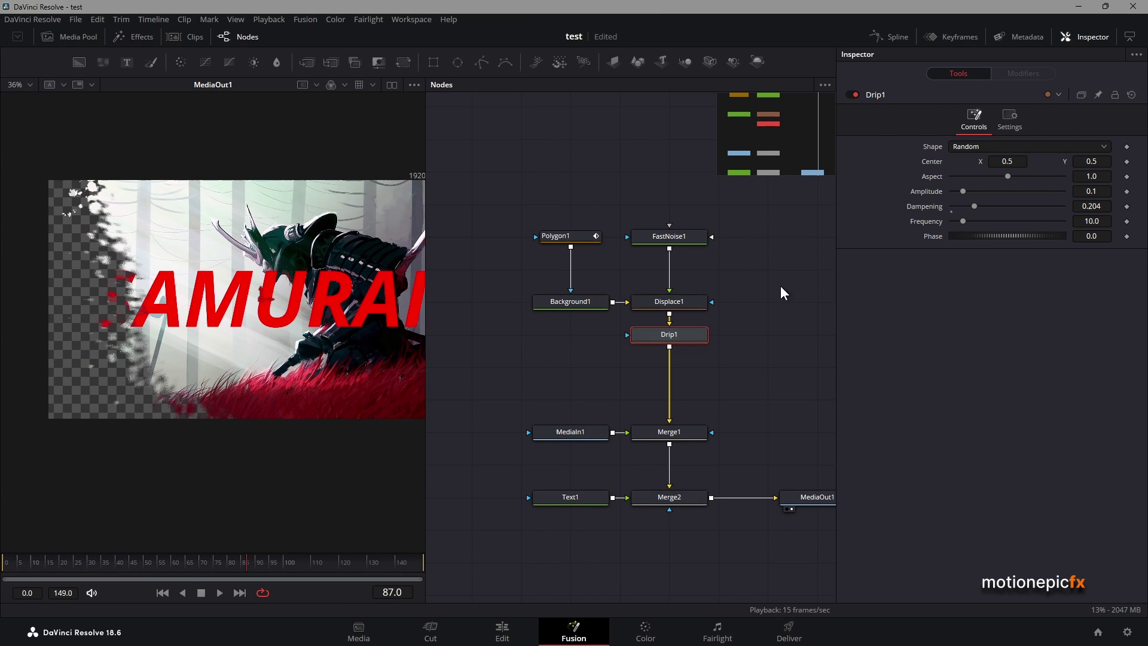
Set Drip1 back to Circular with amplitude 1.0 and aspect 2.85, then play from frame 0.
left_click(969, 146)
left_click(970, 153)
left_click(968, 148)
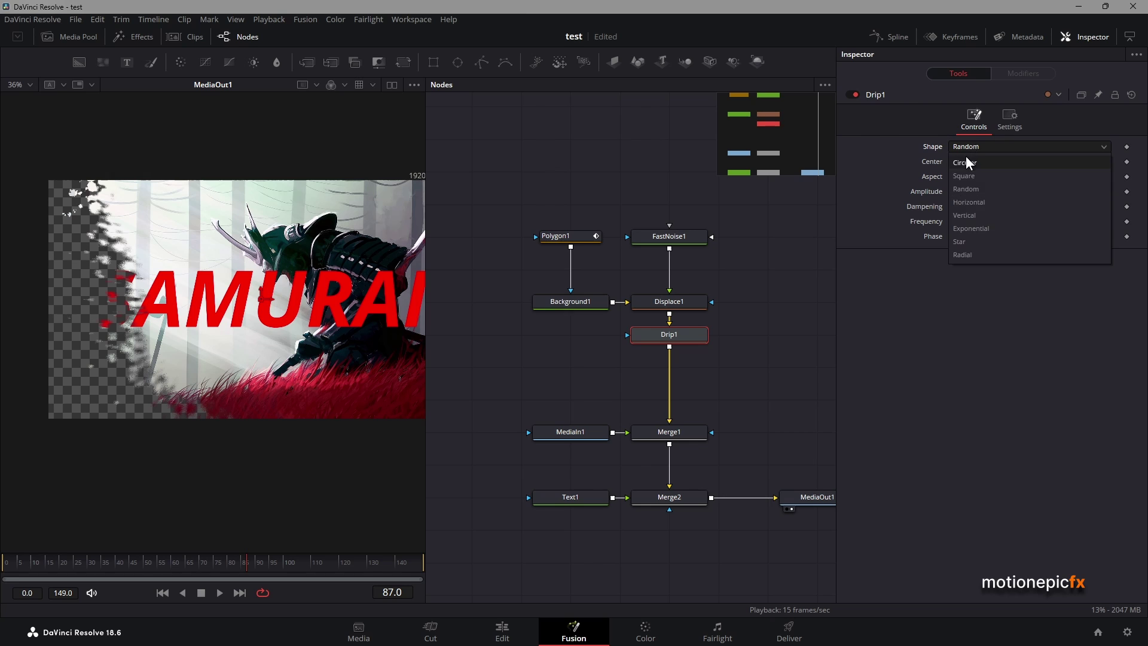
left_click(978, 172)
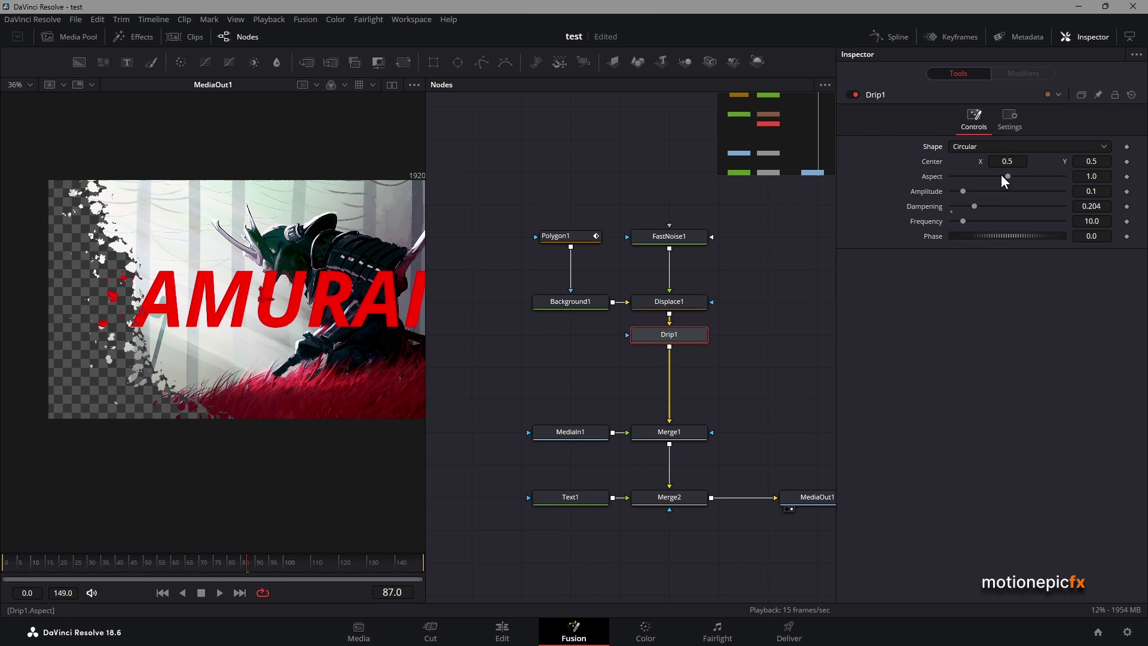
left_click_drag(964, 191, 1071, 214)
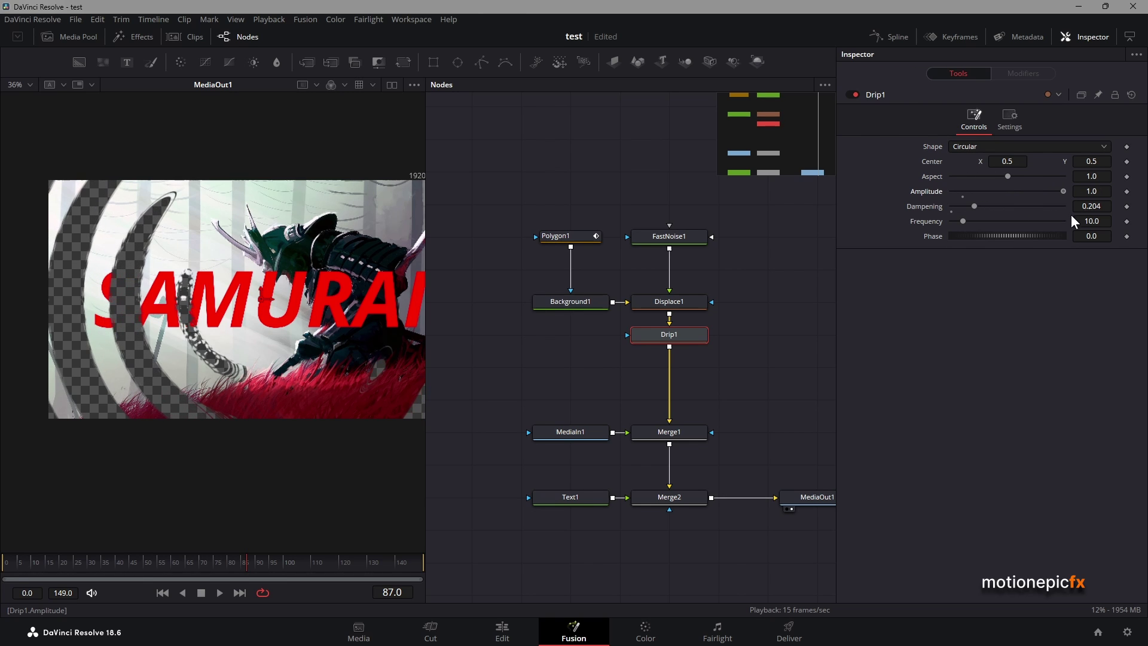
left_click_drag(1007, 173, 1036, 188)
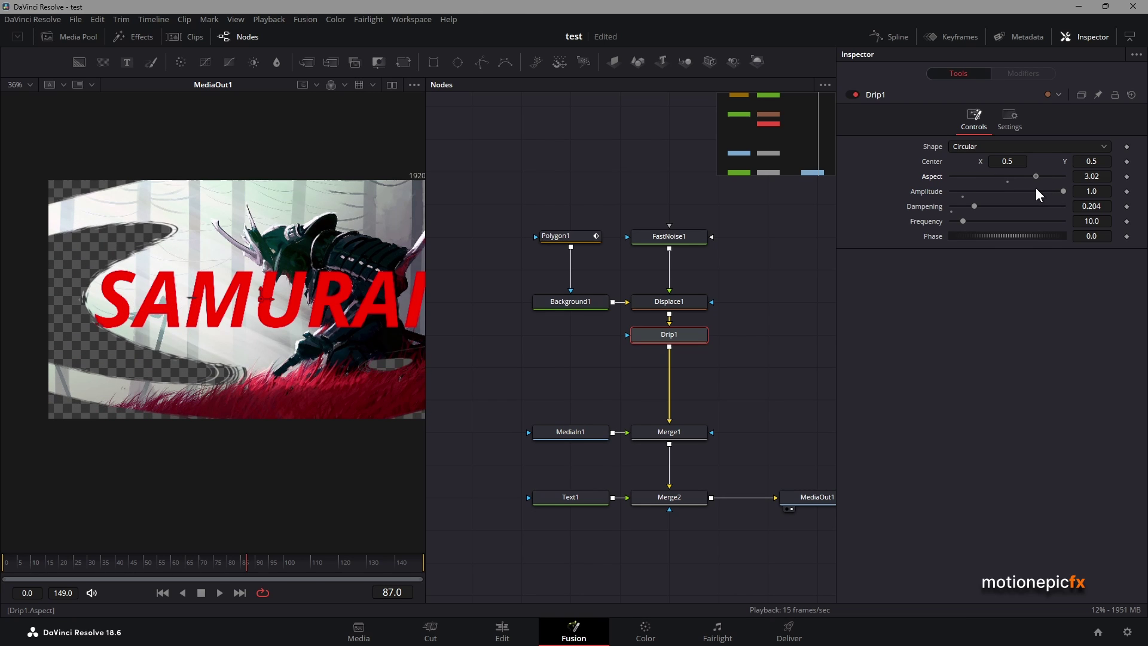
left_click_drag(964, 221, 963, 220)
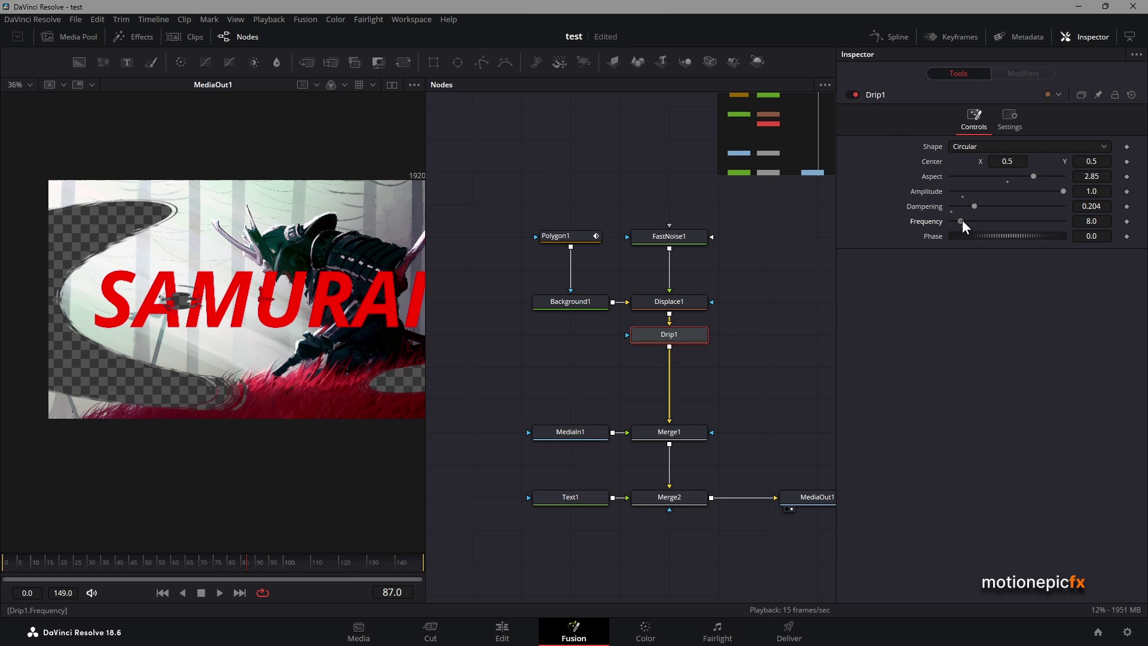
left_click(163, 593)
key("space")
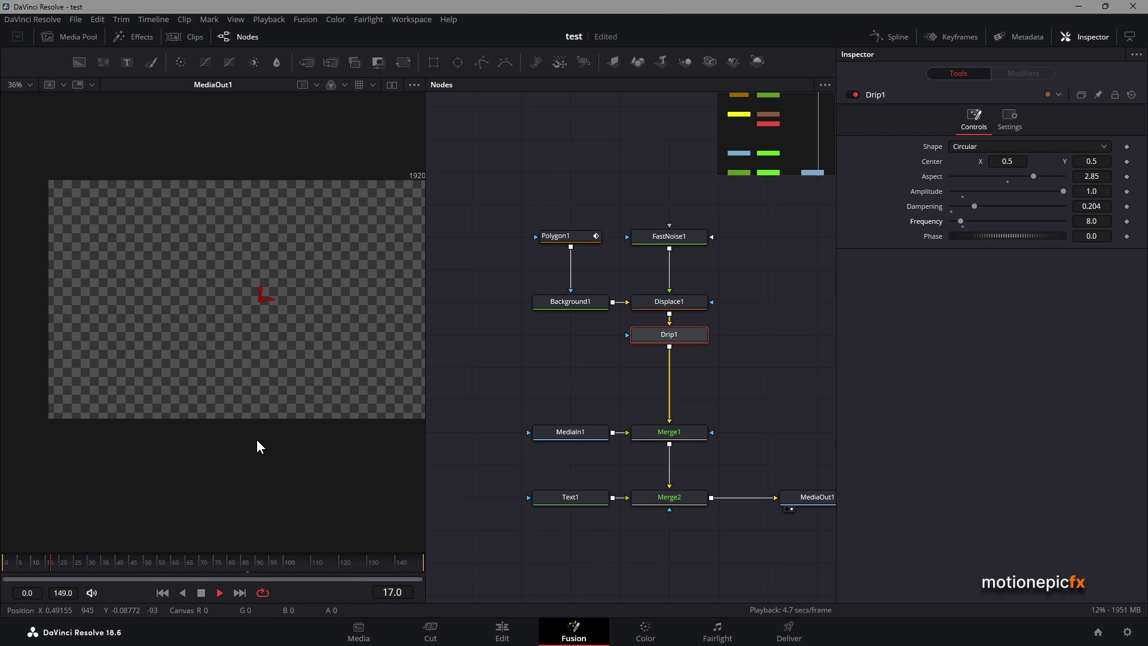